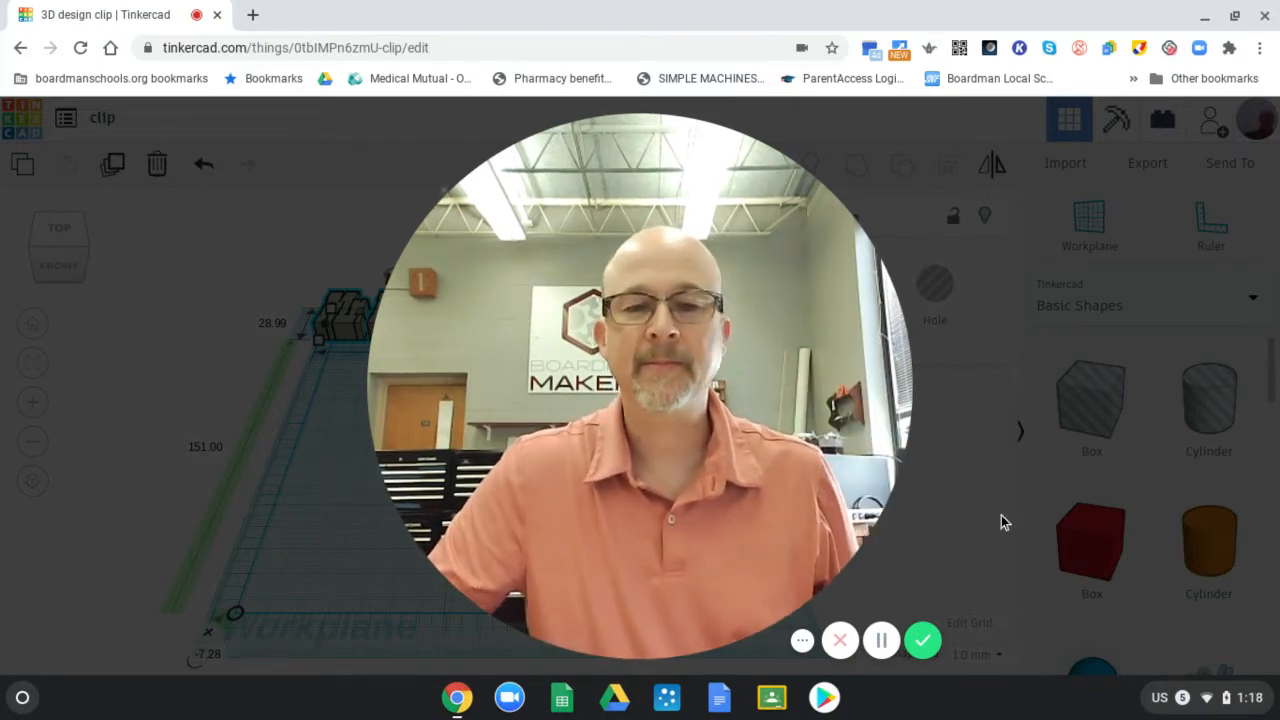
pyautogui.moveTo(718, 608)
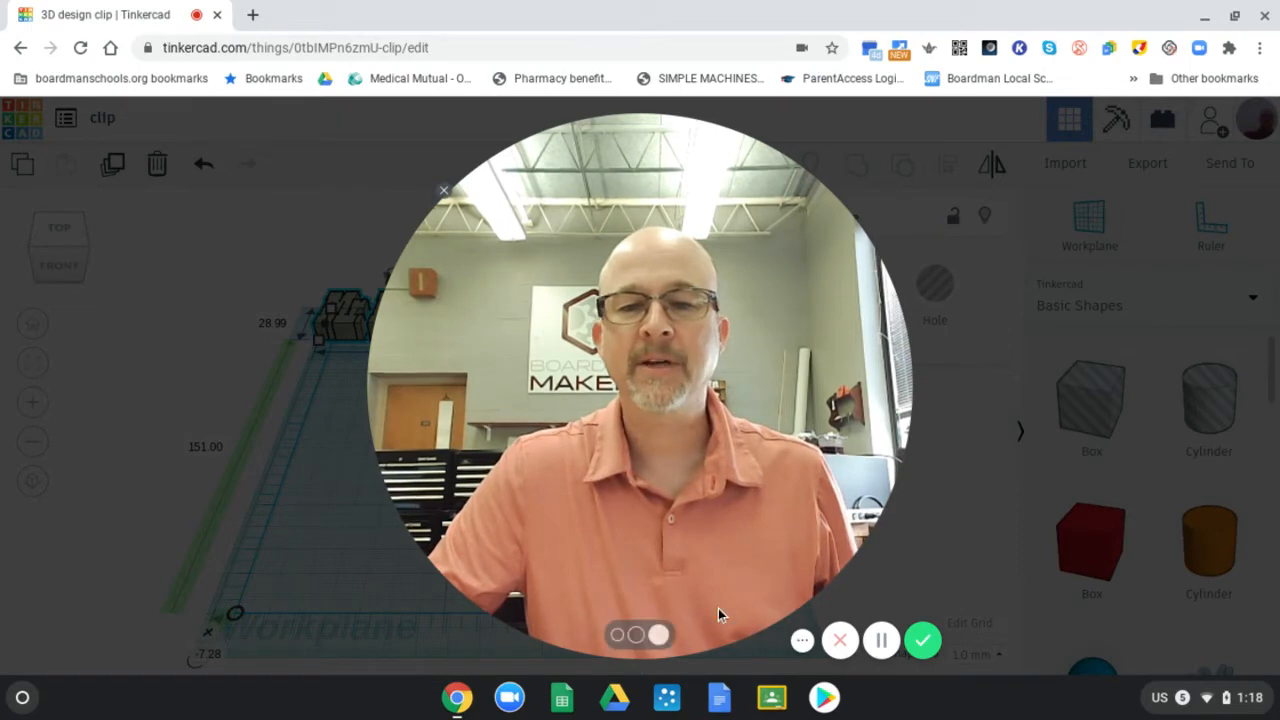
pyautogui.click(616, 636)
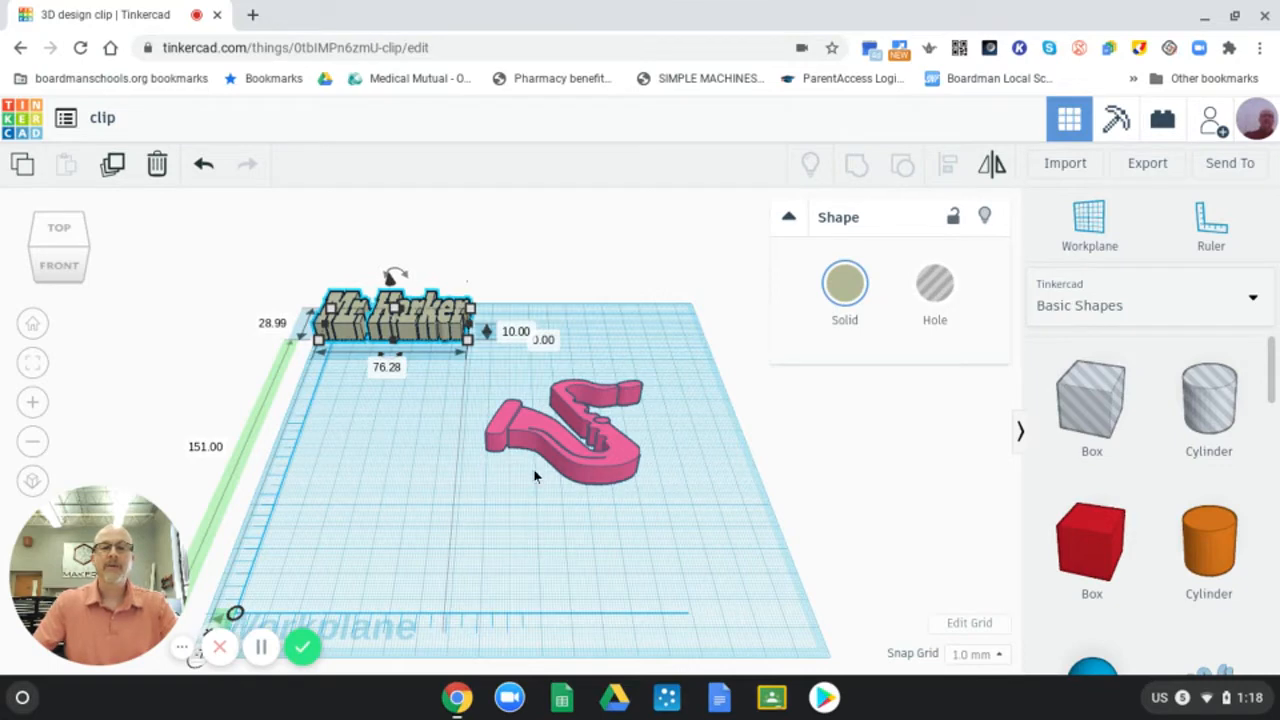
# Move the pink saxophone sideways toward the ruler, to about 57 mm across and 55 mm up from the ruler's origin.
pyautogui.moveTo(534, 477); pyautogui.dragTo(529, 534, button='right')
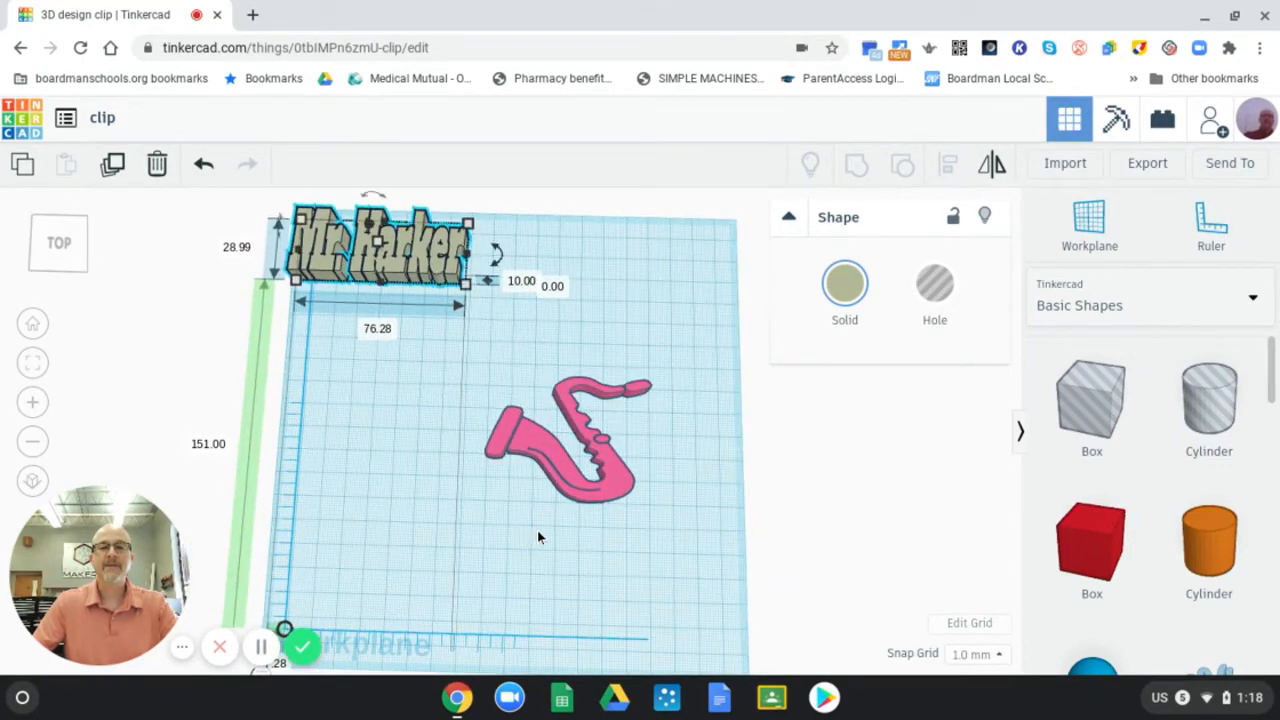
pyautogui.scroll(5, 590, 521)
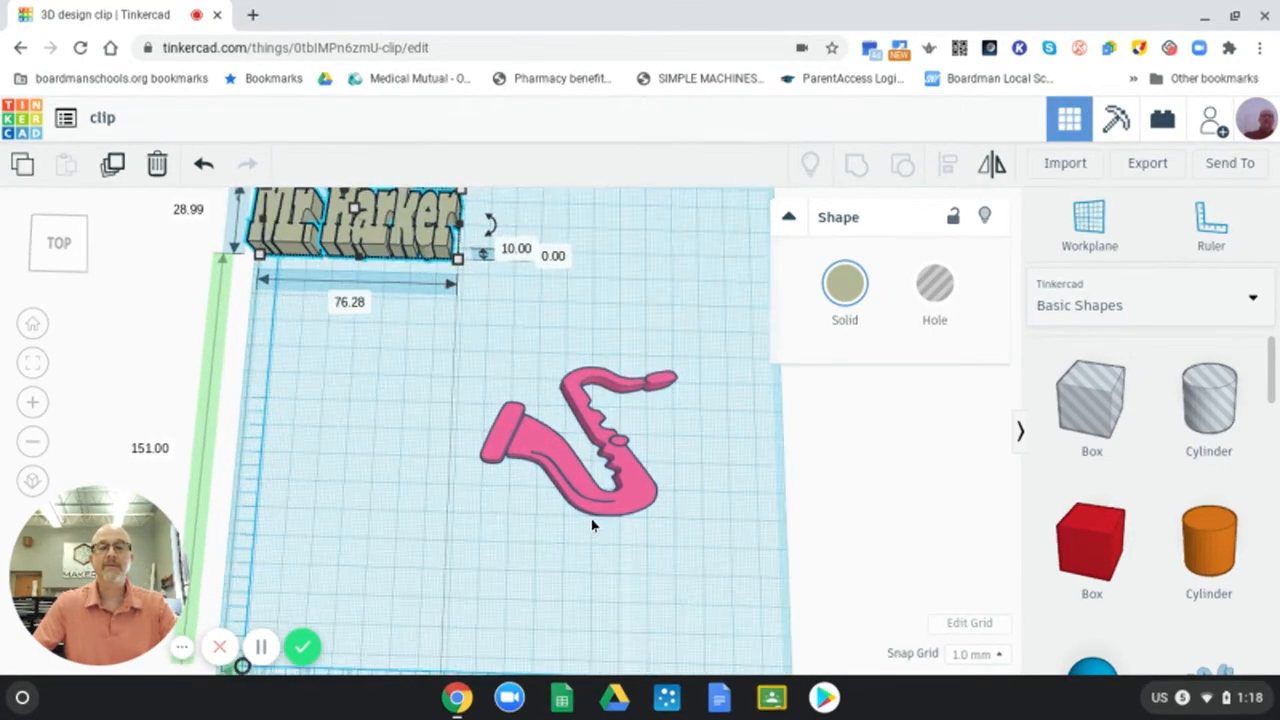
pyautogui.scroll(3, 591, 523)
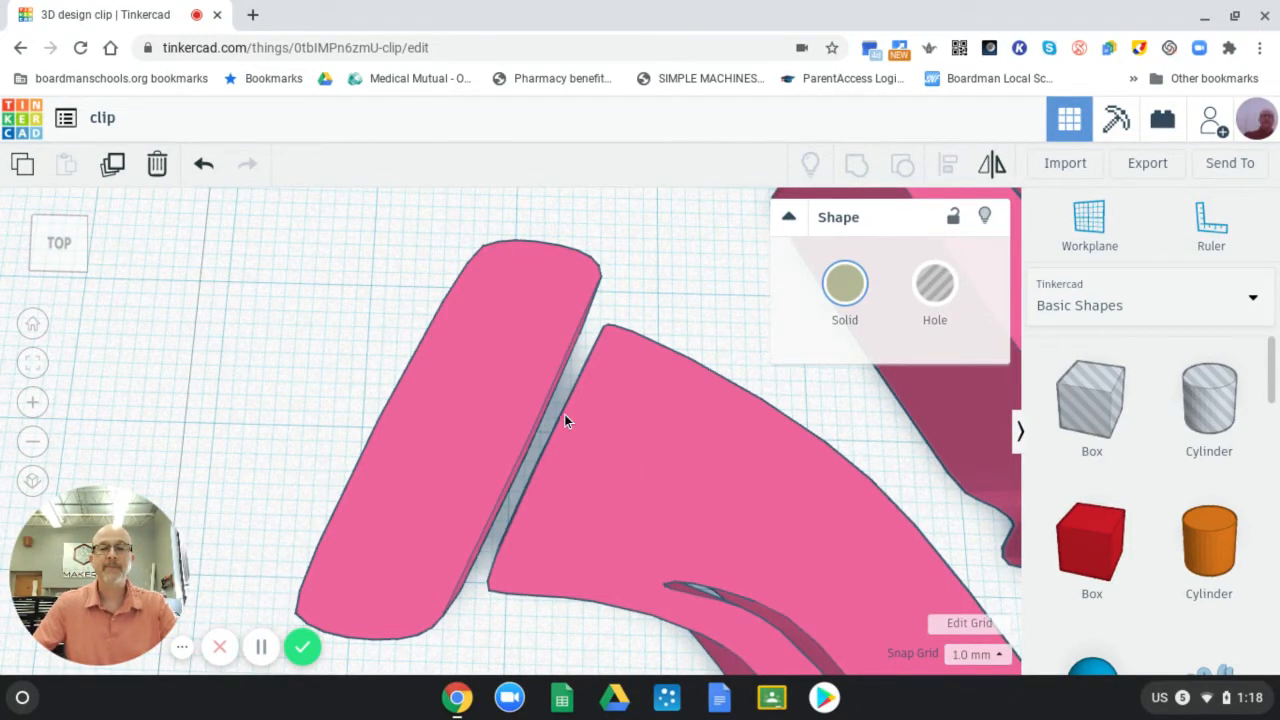
pyautogui.scroll(-2, 564, 414)
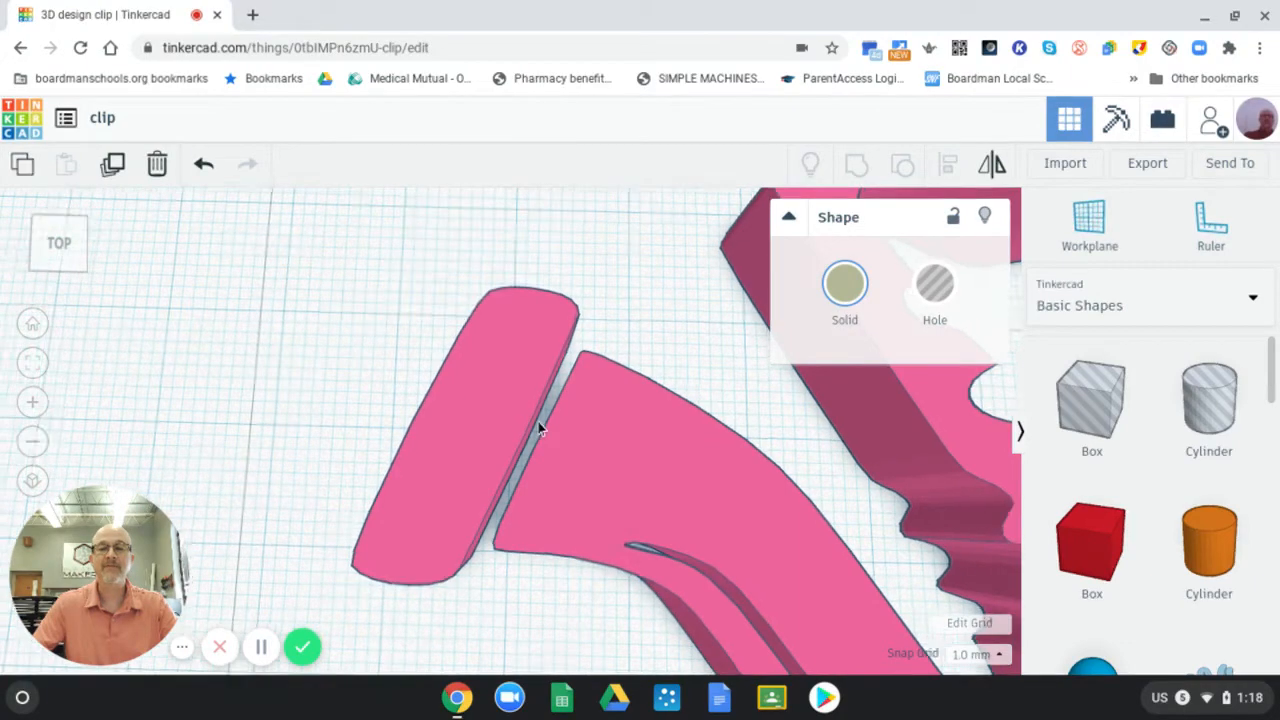
pyautogui.scroll(-3, 538, 424)
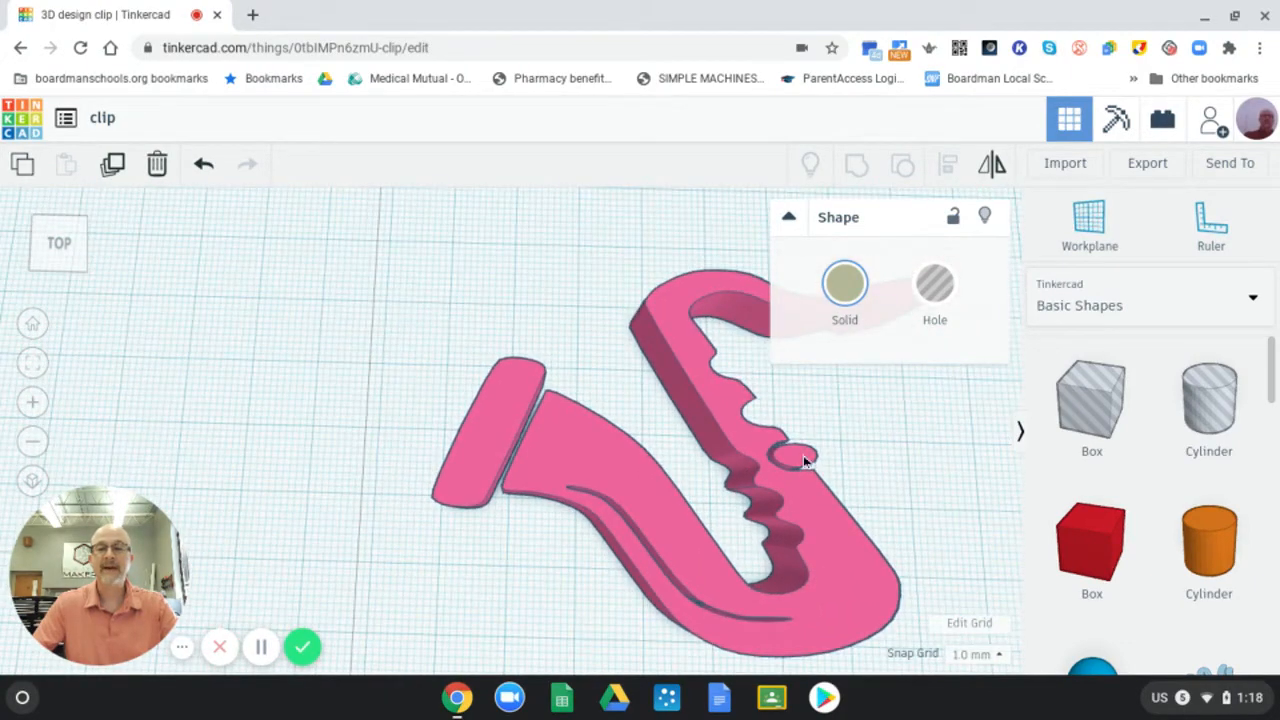
pyautogui.scroll(-4, 785, 455)
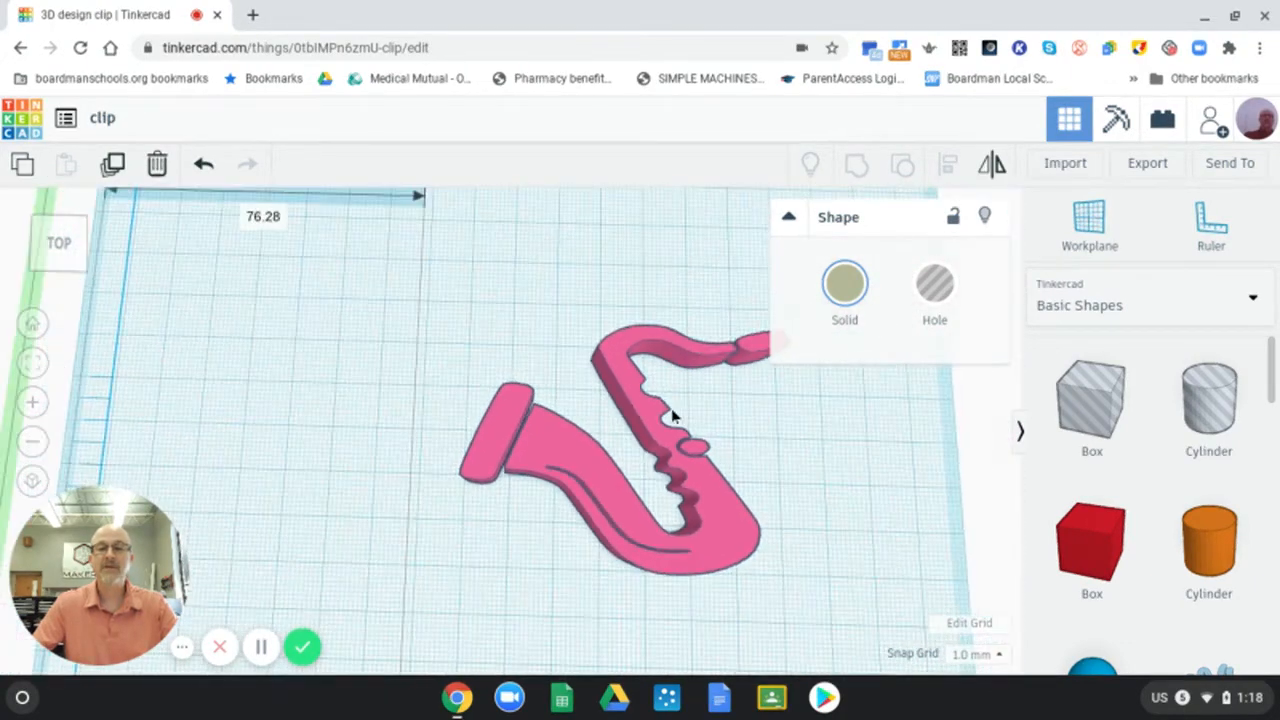
pyautogui.moveTo(650, 420); pyautogui.dragTo(531, 420)
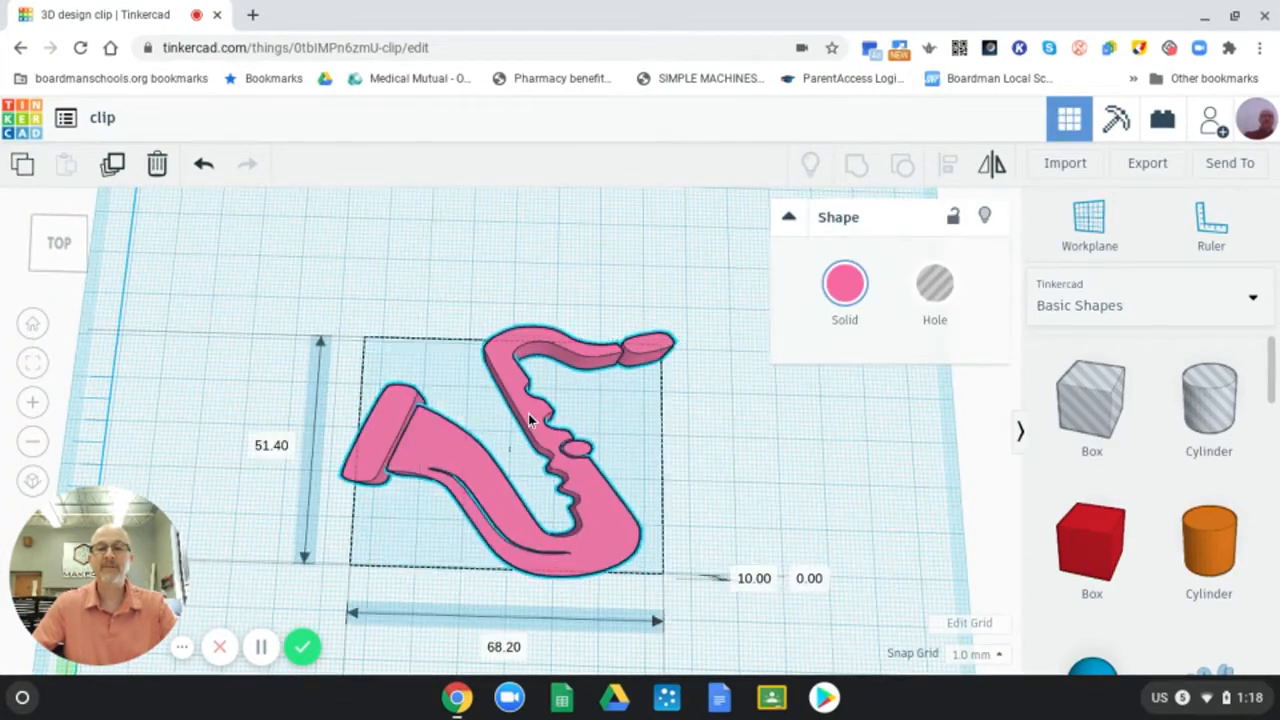
# Move the name text behind the saxophone, to about 67 mm across and 133 mm up from the ruler's origin.
pyautogui.scroll(-1, 729, 454)
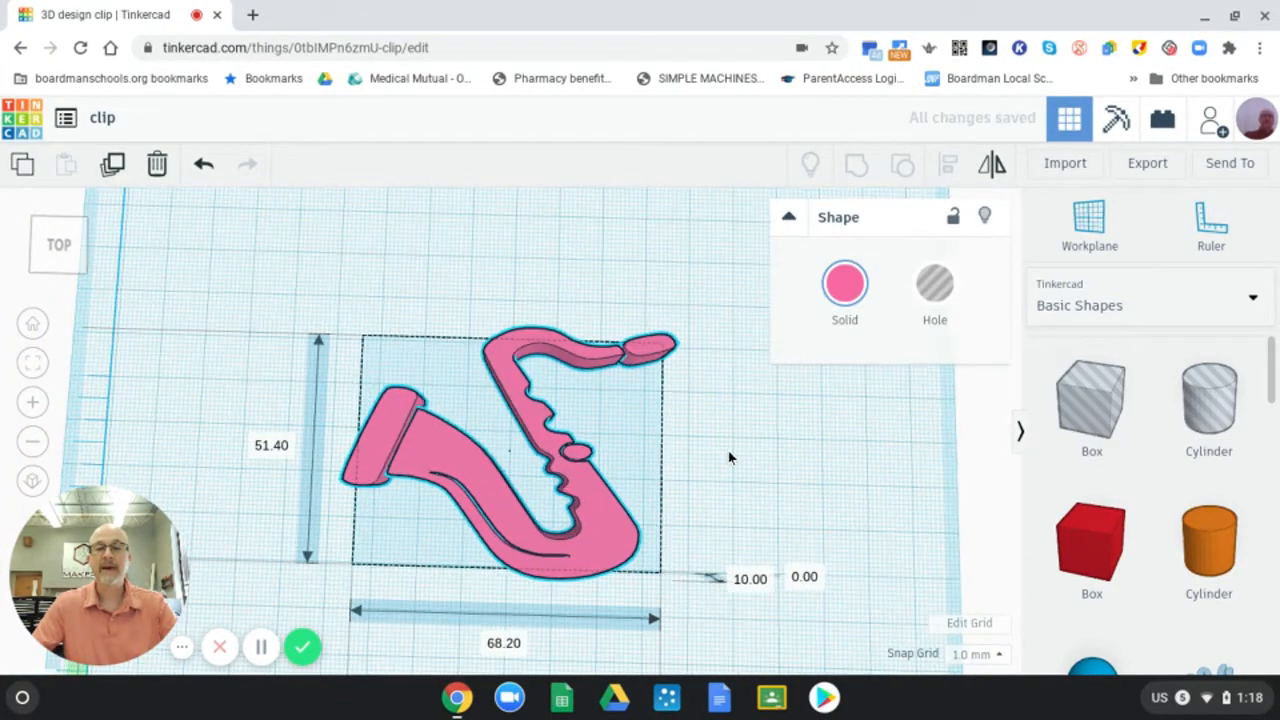
pyautogui.moveTo(729, 459); pyautogui.dragTo(736, 434, button='right')
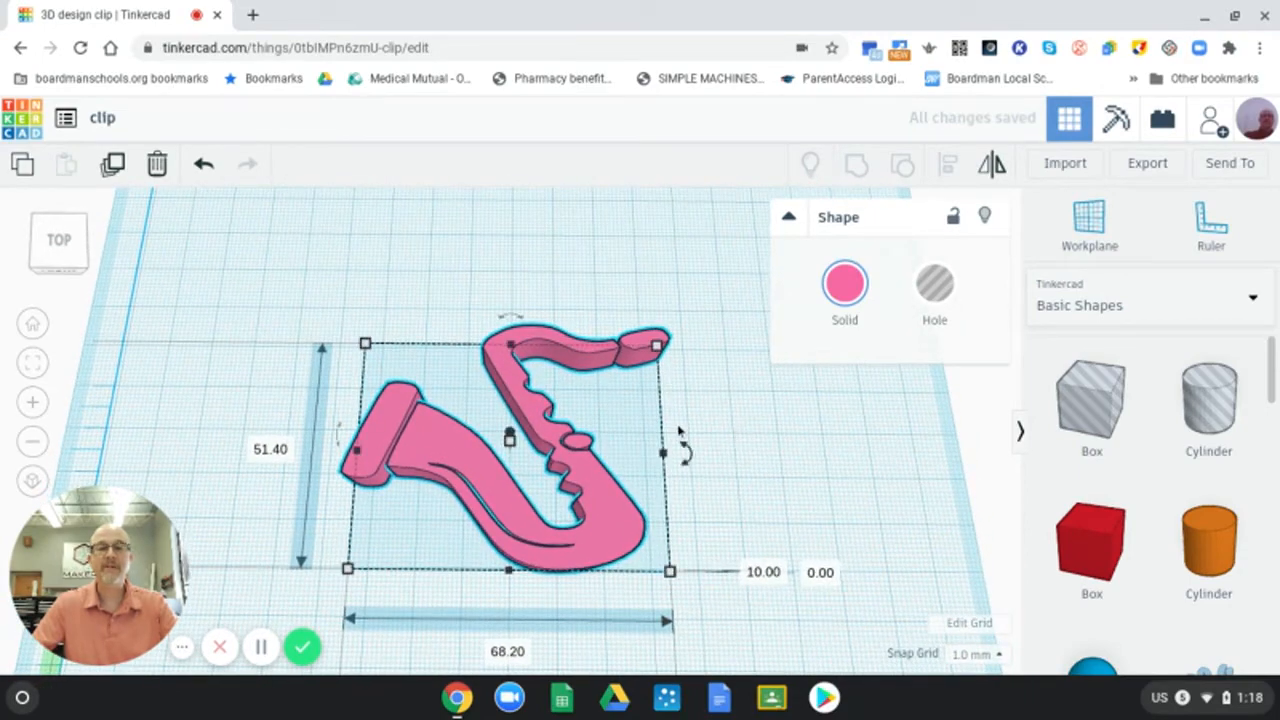
pyautogui.scroll(-1, 560, 430)
pyautogui.scroll(-5, 560, 430)
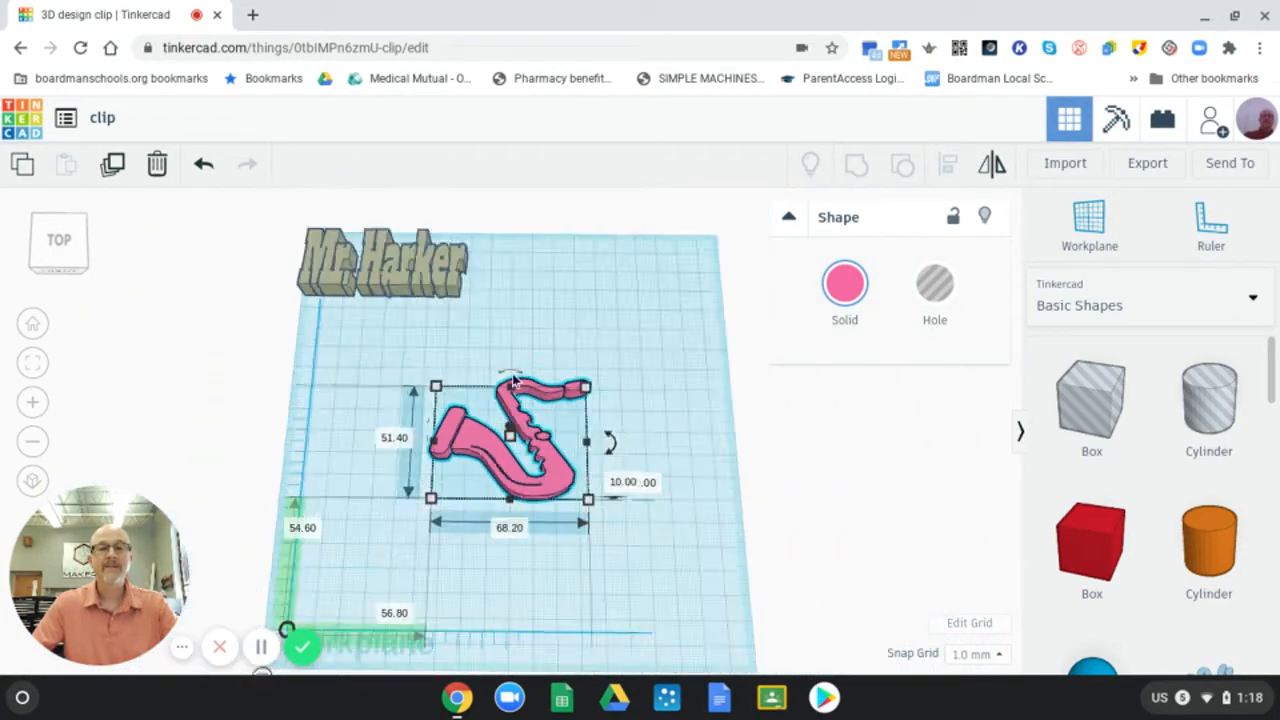
pyautogui.moveTo(450, 318); pyautogui.dragTo(563, 340)
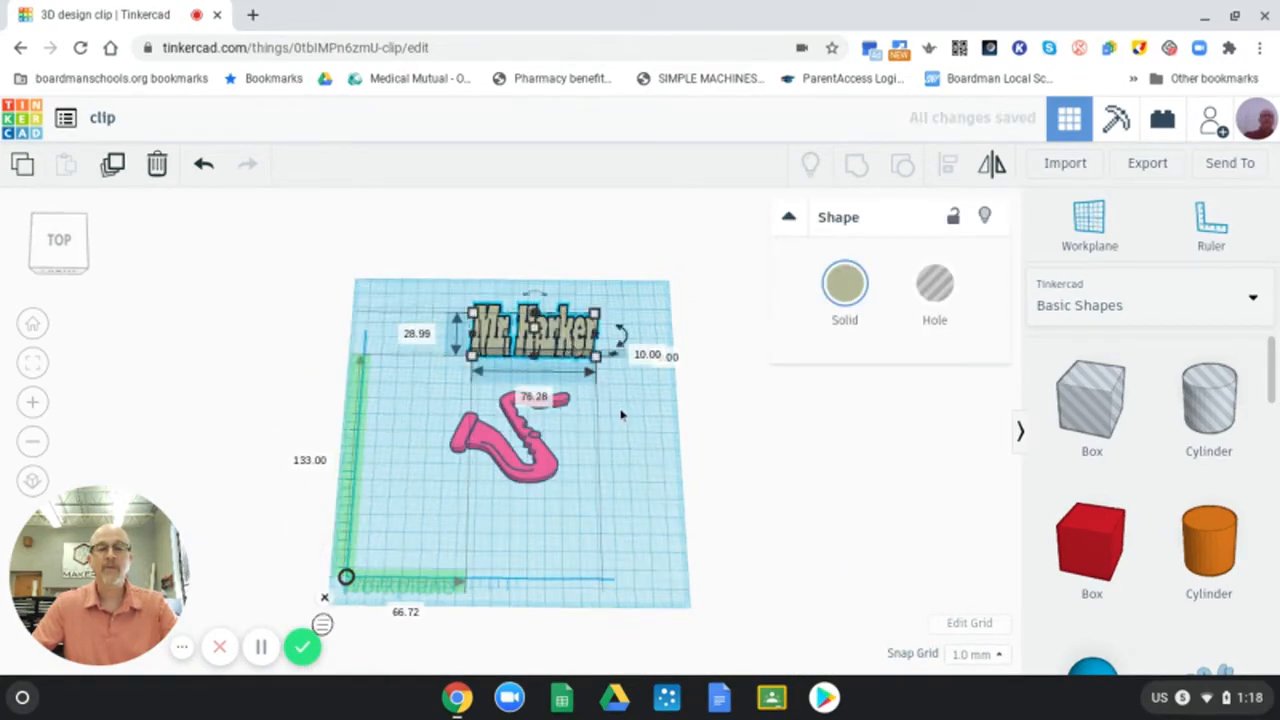
pyautogui.scroll(5, 620, 415)
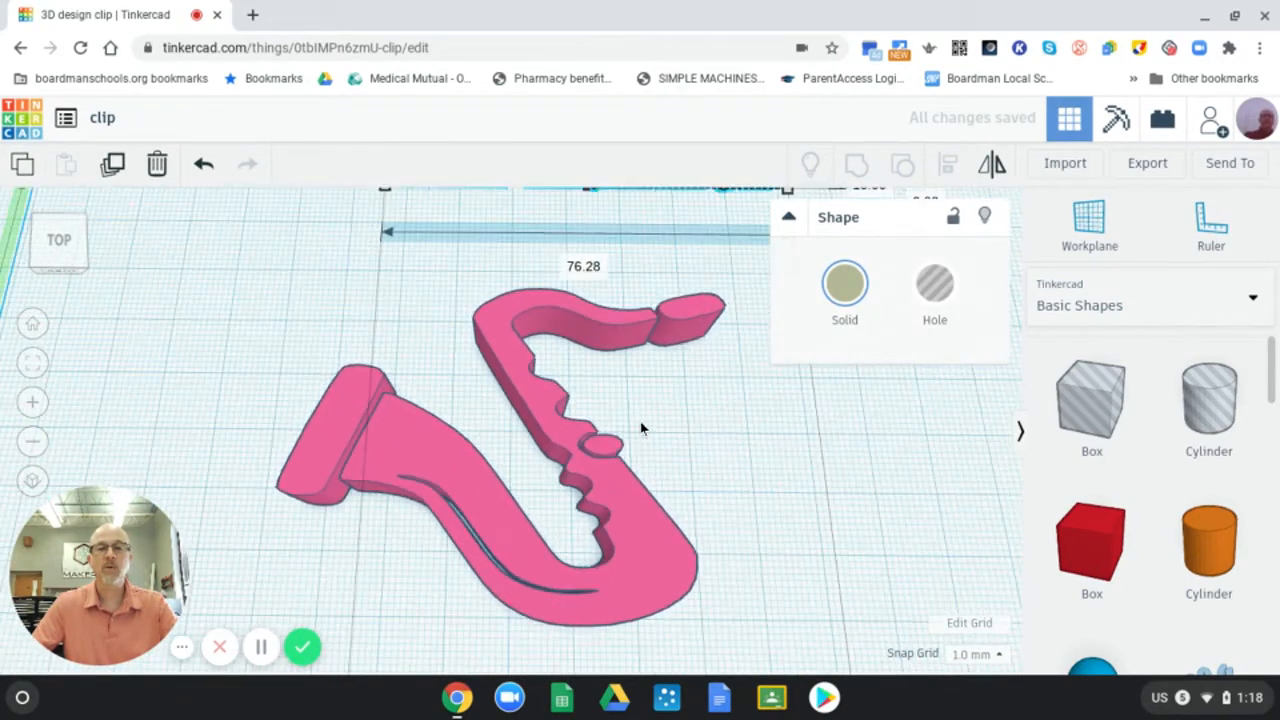
pyautogui.scroll(-8, 635, 410)
pyautogui.scroll(3, 544, 368)
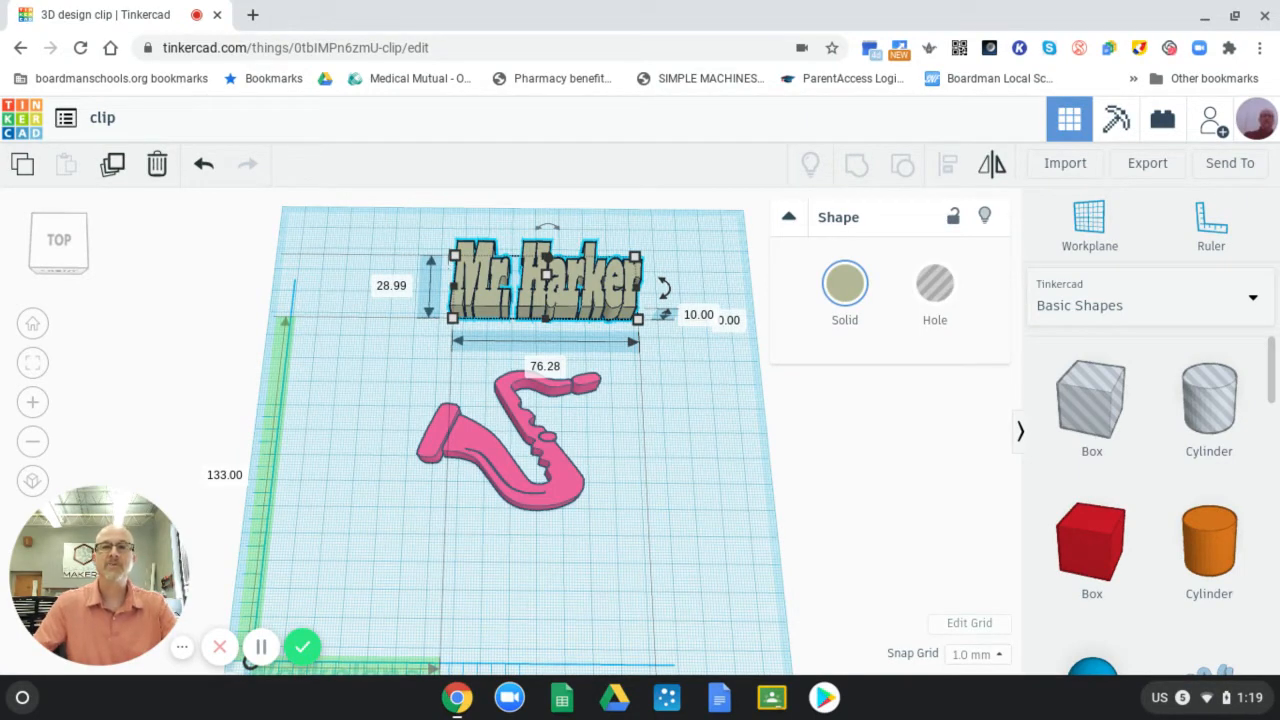
pyautogui.moveTo(120, 645)
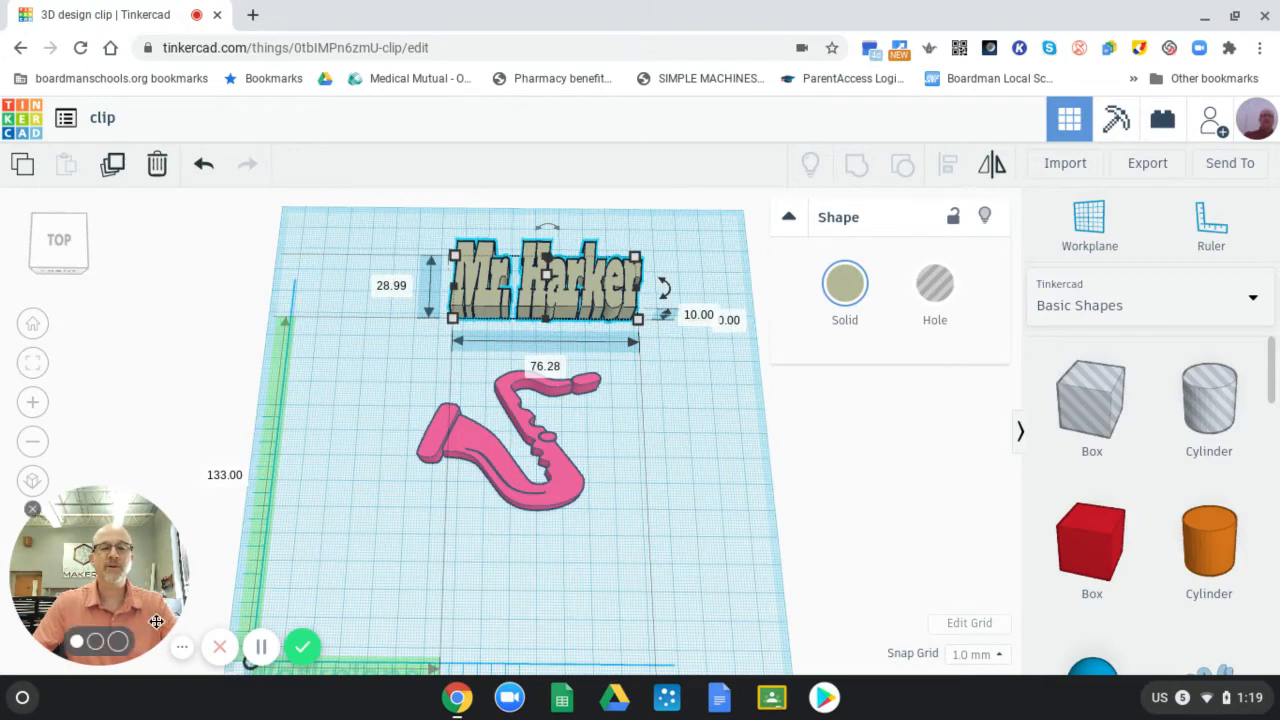
pyautogui.click(118, 642)
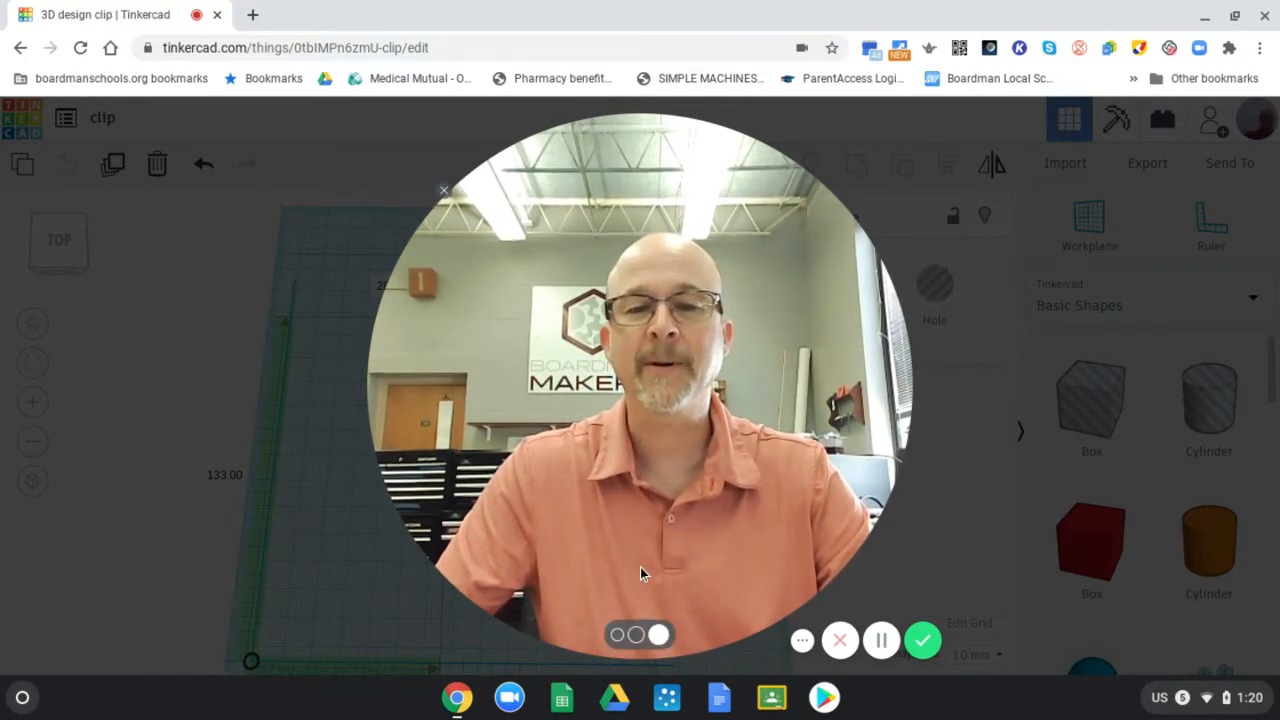
pyautogui.click(618, 634)
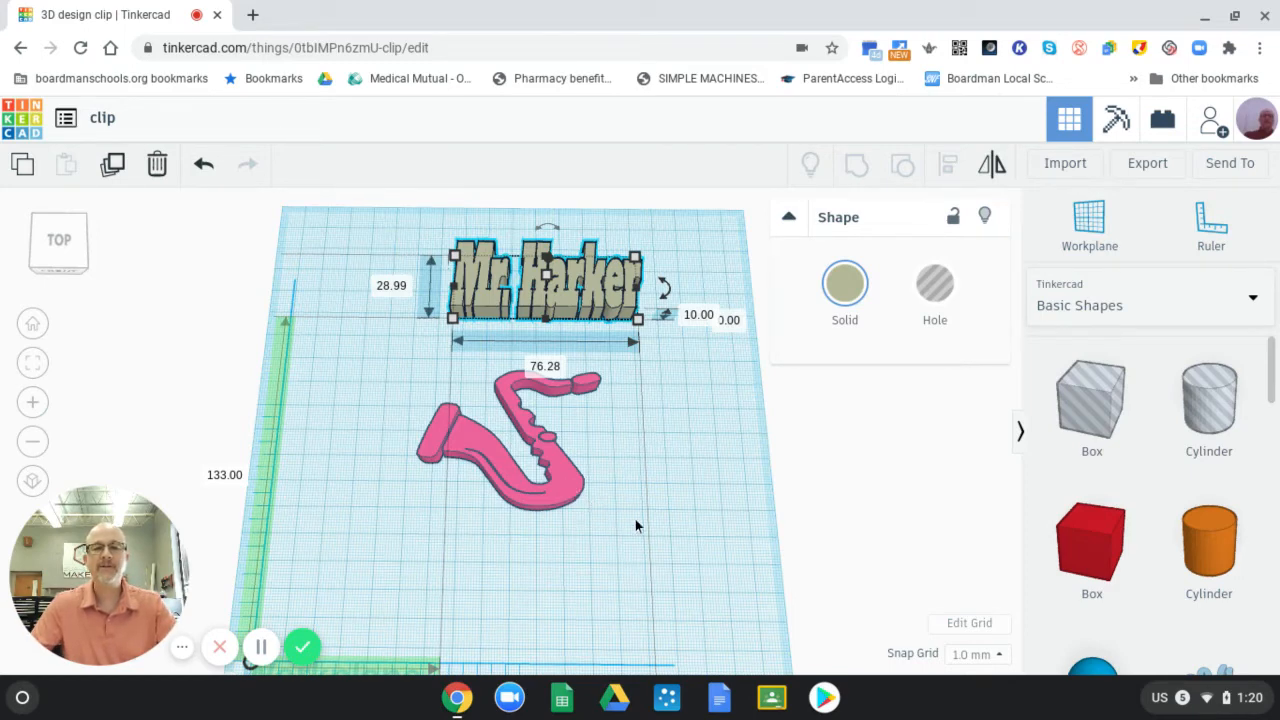
# Shift the saxophone and the name text sideways closer to the ruler, placing the text about 139 mm up from the ruler's origin.
pyautogui.moveTo(649, 497)
pyautogui.mouseDown(button='right')
pyautogui.moveTo(649, 479)
pyautogui.moveTo(633, 491)
pyautogui.mouseUp(button='right')
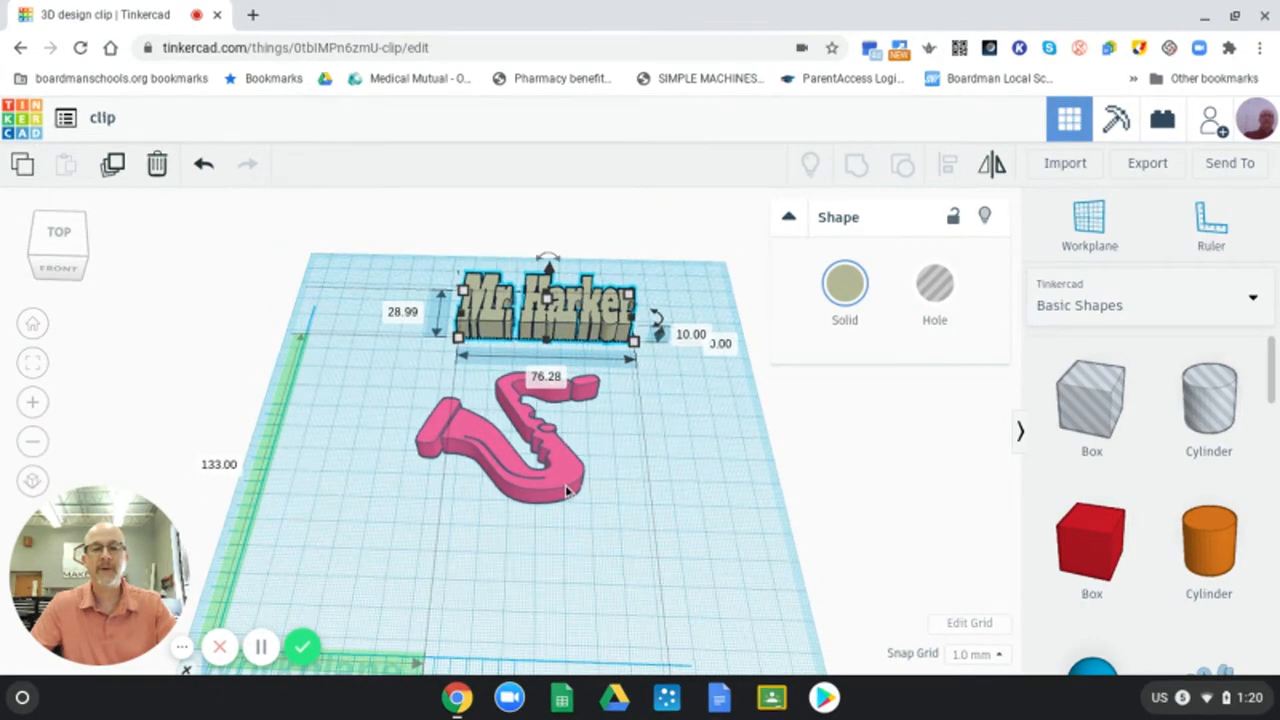
pyautogui.moveTo(505, 490); pyautogui.dragTo(487, 490)
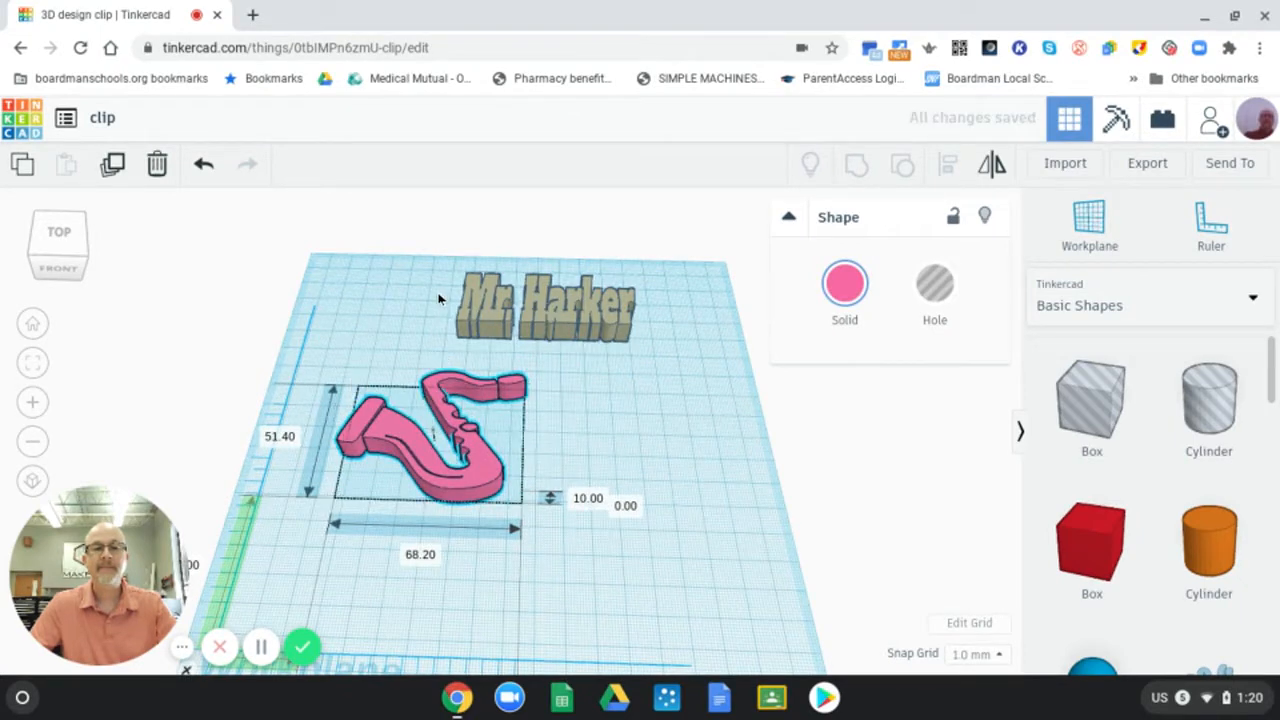
pyautogui.moveTo(438, 298); pyautogui.dragTo(336, 290)
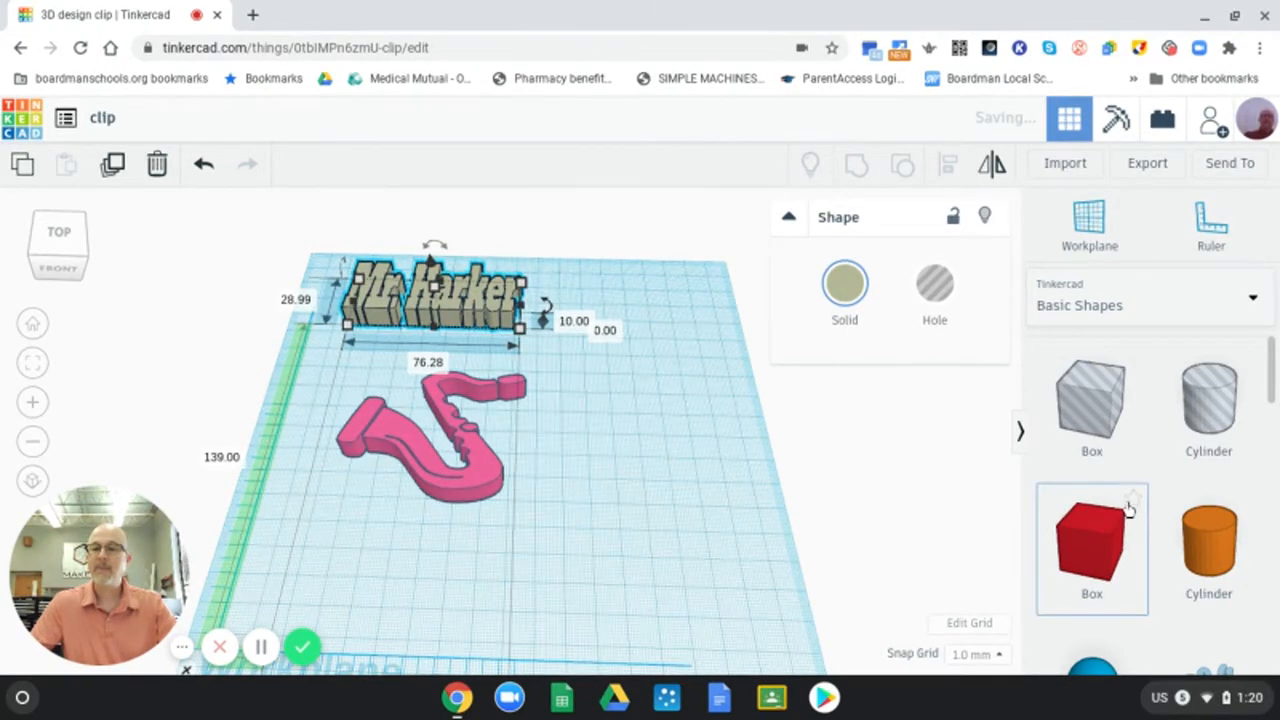
# Add a Scribble shape from the Basic Shapes to the workplane, in front of the saxophone.
pyautogui.scroll(-2, 1130, 509)
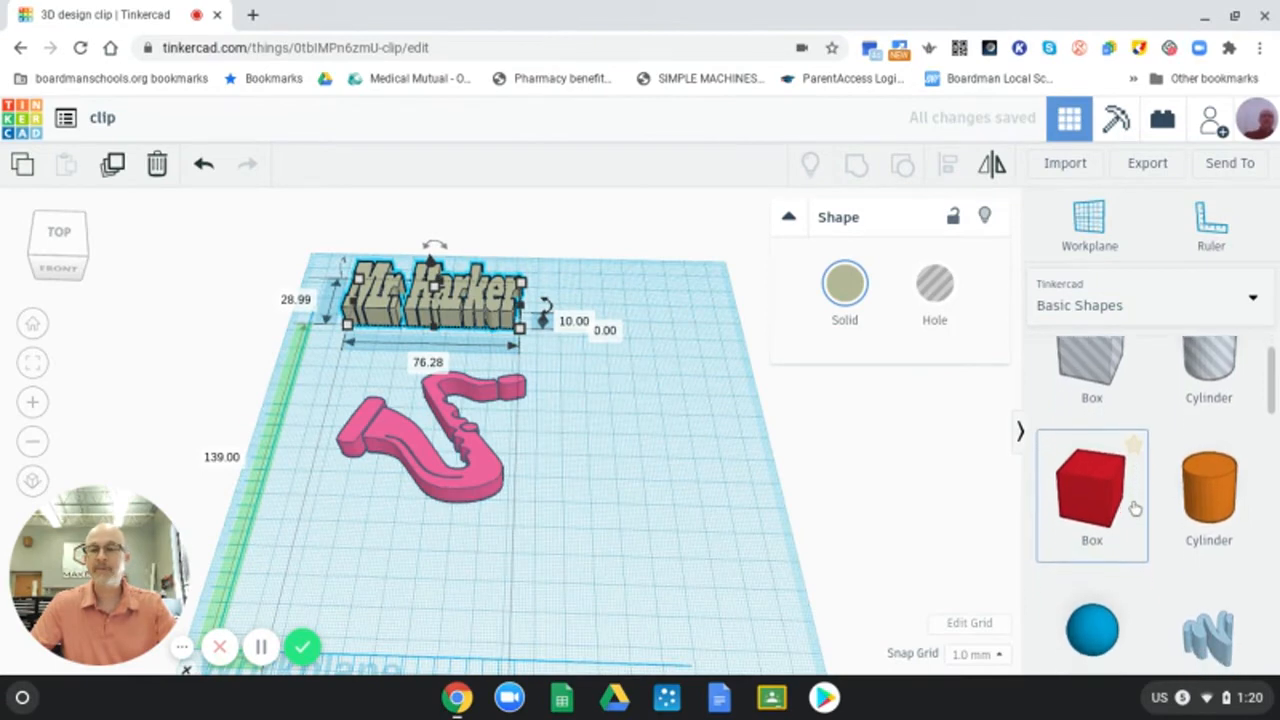
pyautogui.scroll(-5, 1135, 509)
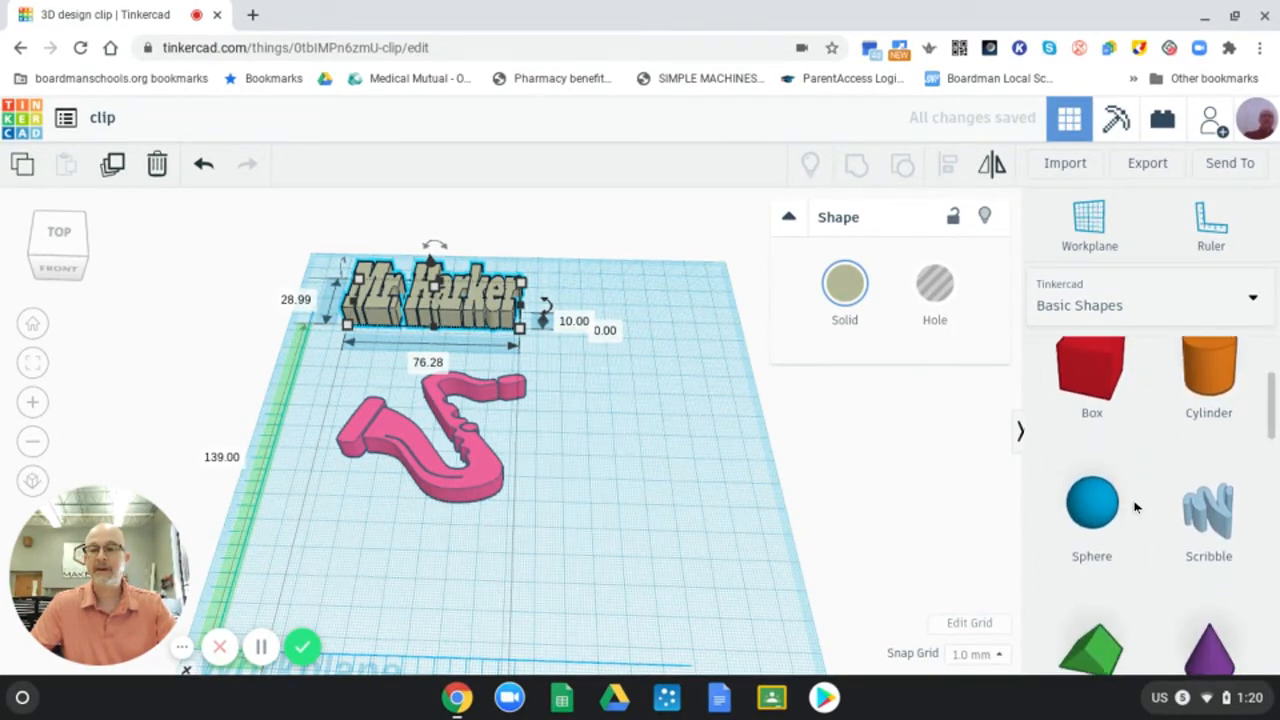
pyautogui.scroll(-5, 1135, 509)
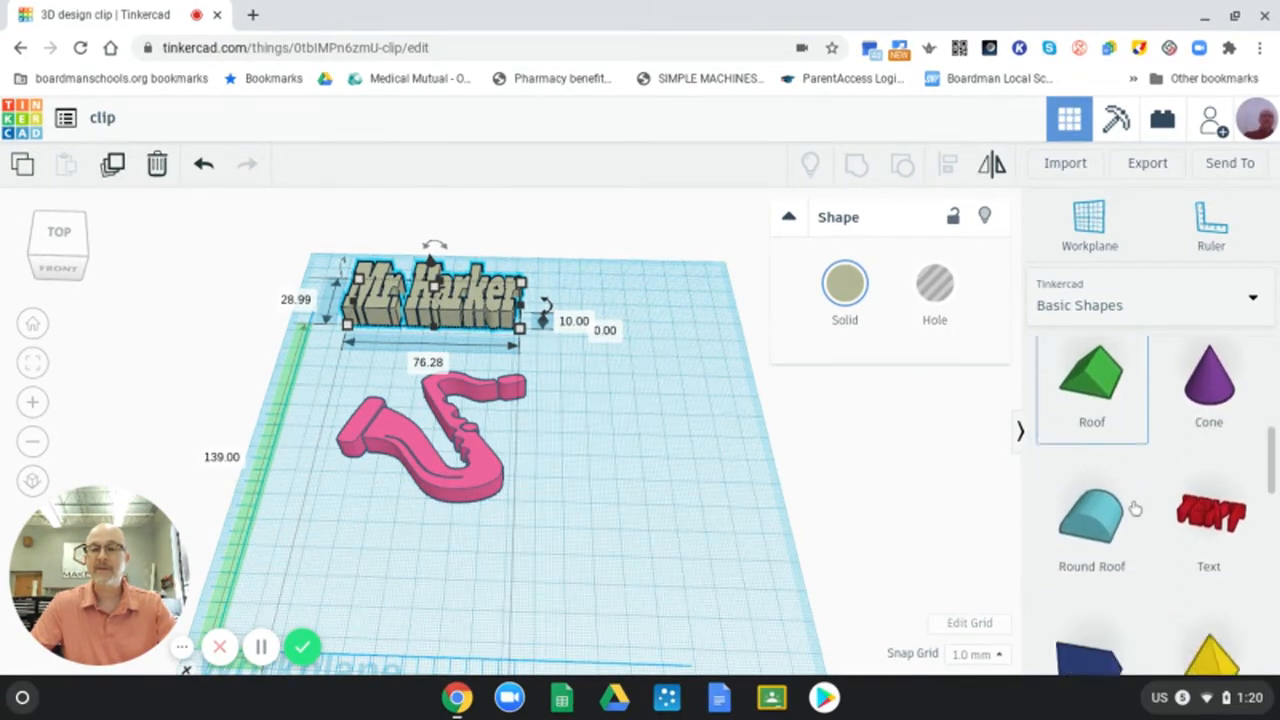
pyautogui.scroll(-6, 1135, 509)
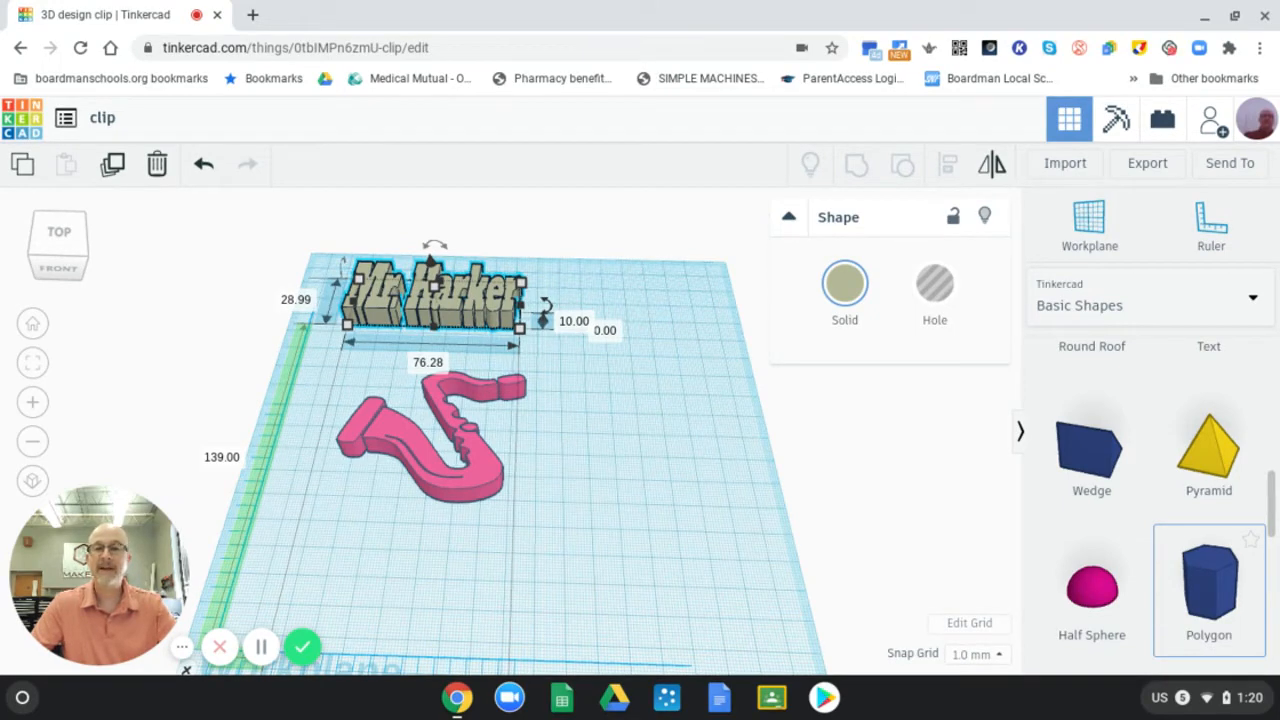
pyautogui.scroll(3, 1222, 592)
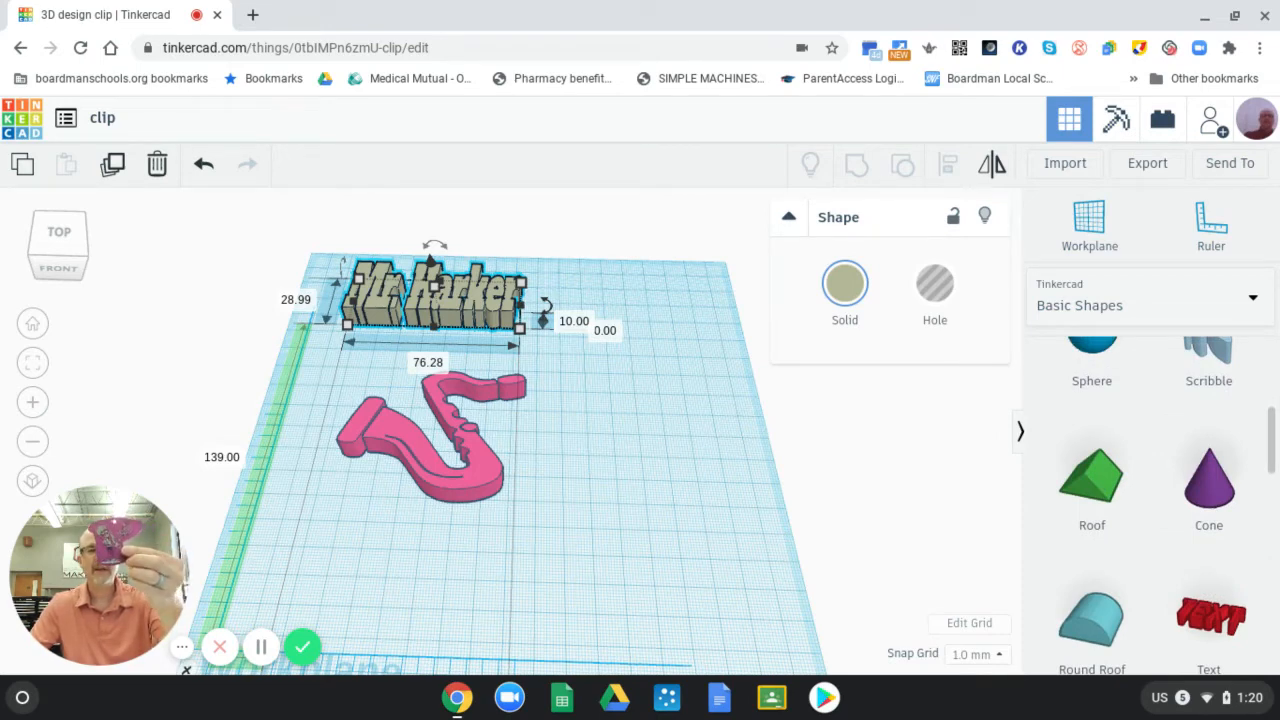
pyautogui.scroll(2, 1229, 586)
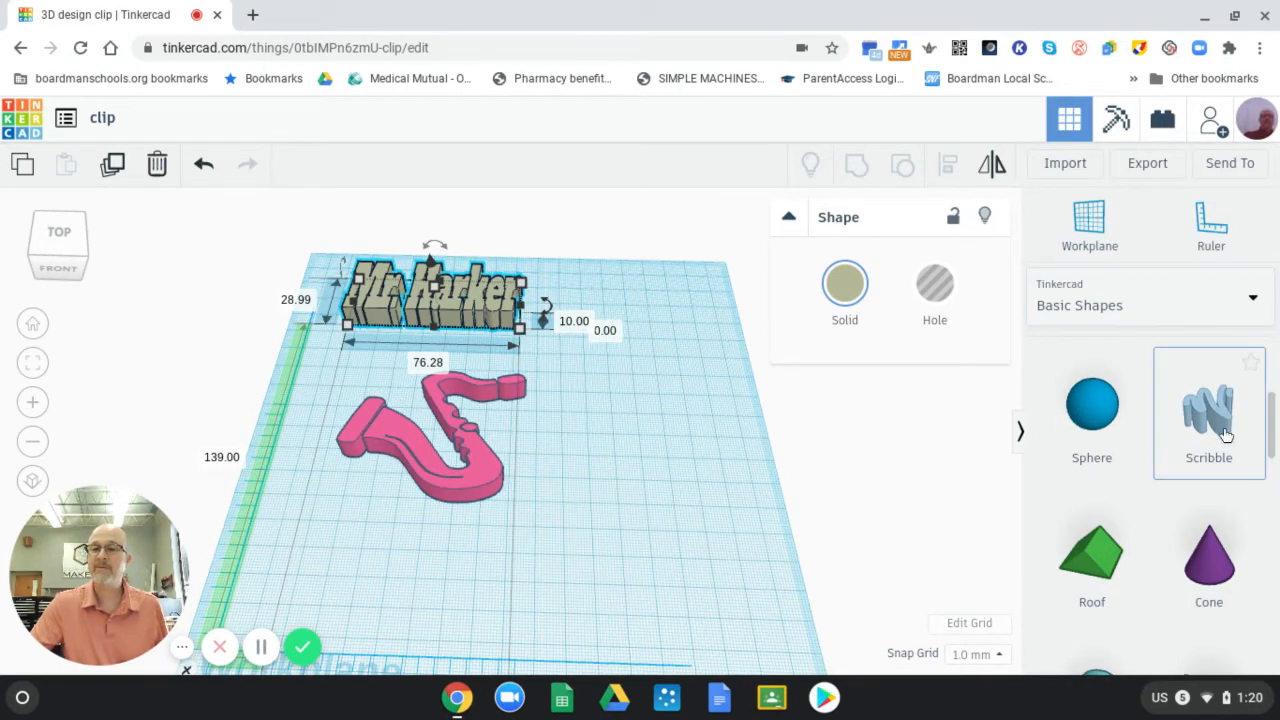
pyautogui.click(1217, 427)
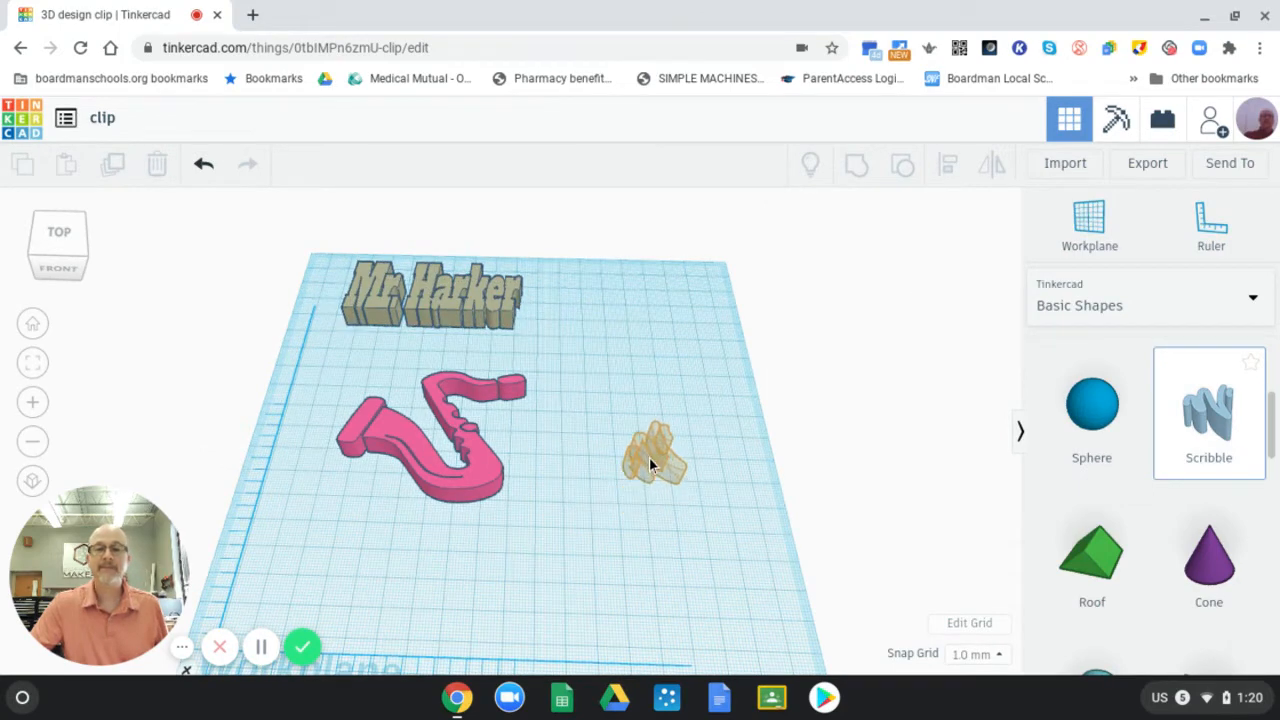
pyautogui.click(488, 535)
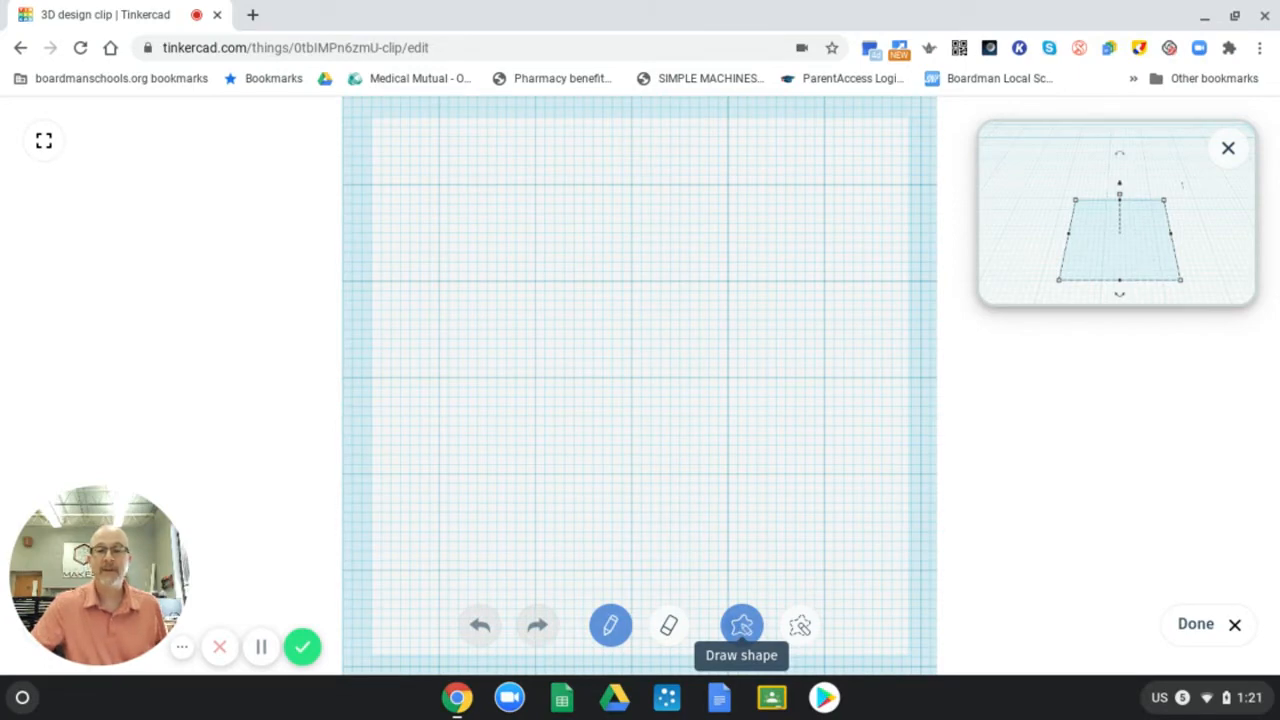
# Try the Draw shape tool by sketching a large filled freehand outline, and undo it.
pyautogui.click(741, 625)
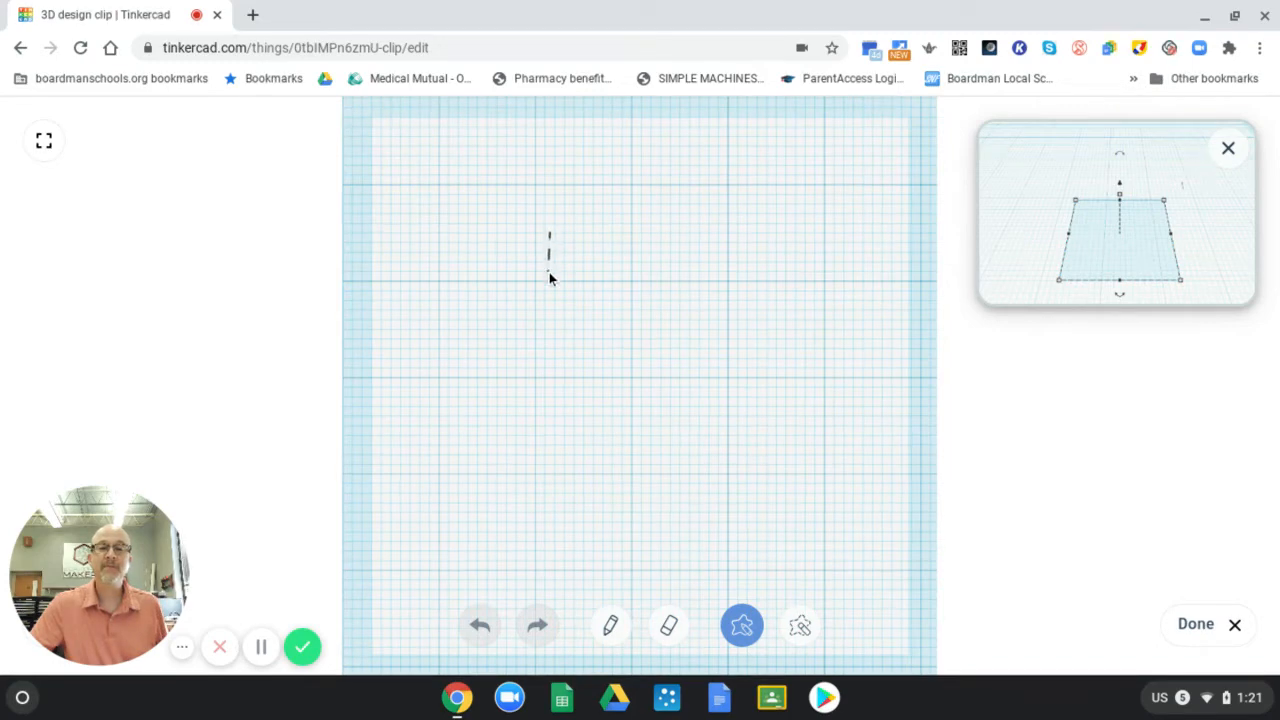
pyautogui.moveTo(549, 312)
pyautogui.mouseDown()
pyautogui.moveTo(537, 390)
pyautogui.moveTo(553, 443)
pyautogui.moveTo(634, 500)
pyautogui.moveTo(718, 497)
pyautogui.moveTo(757, 457)
pyautogui.moveTo(726, 343)
pyautogui.moveTo(740, 305)
pyautogui.moveTo(817, 274)
pyautogui.moveTo(889, 203)
pyautogui.moveTo(878, 170)
pyautogui.moveTo(824, 113)
pyautogui.moveTo(729, 90)
pyautogui.moveTo(569, 111)
pyautogui.moveTo(532, 150)
pyautogui.moveTo(531, 192)
pyautogui.mouseUp()
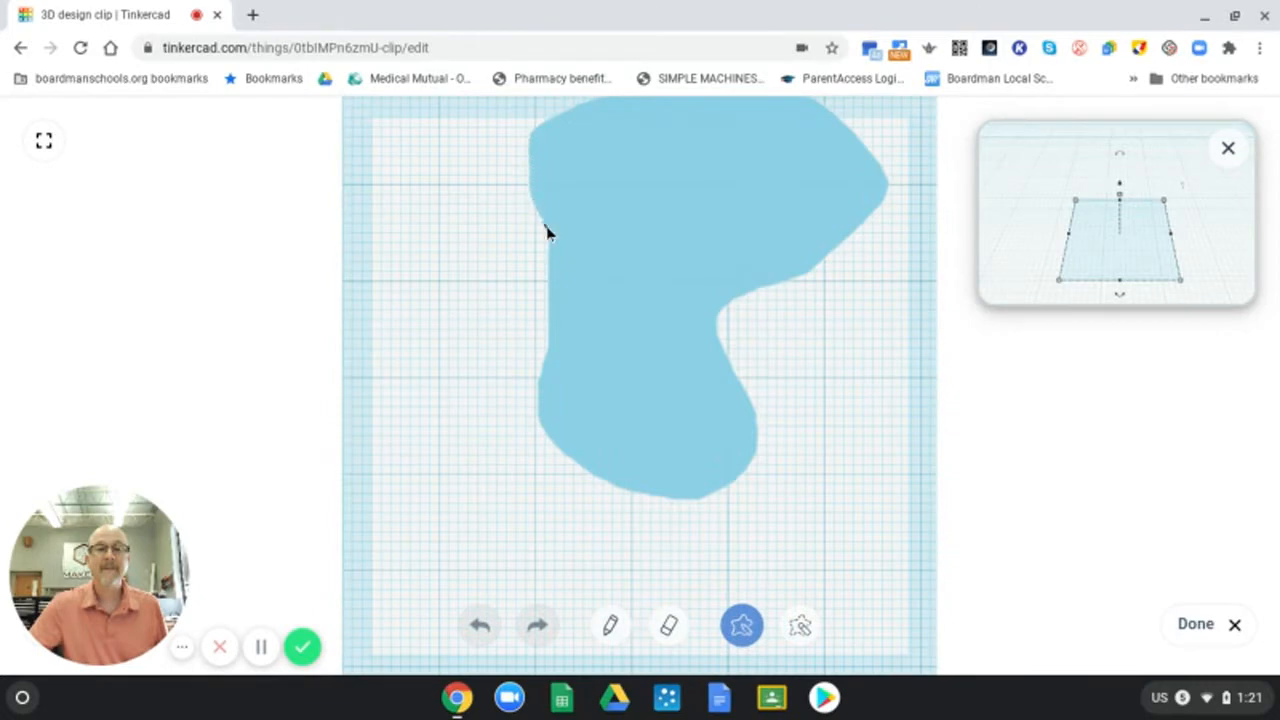
pyautogui.moveTo(556, 247); pyautogui.dragTo(528, 282)
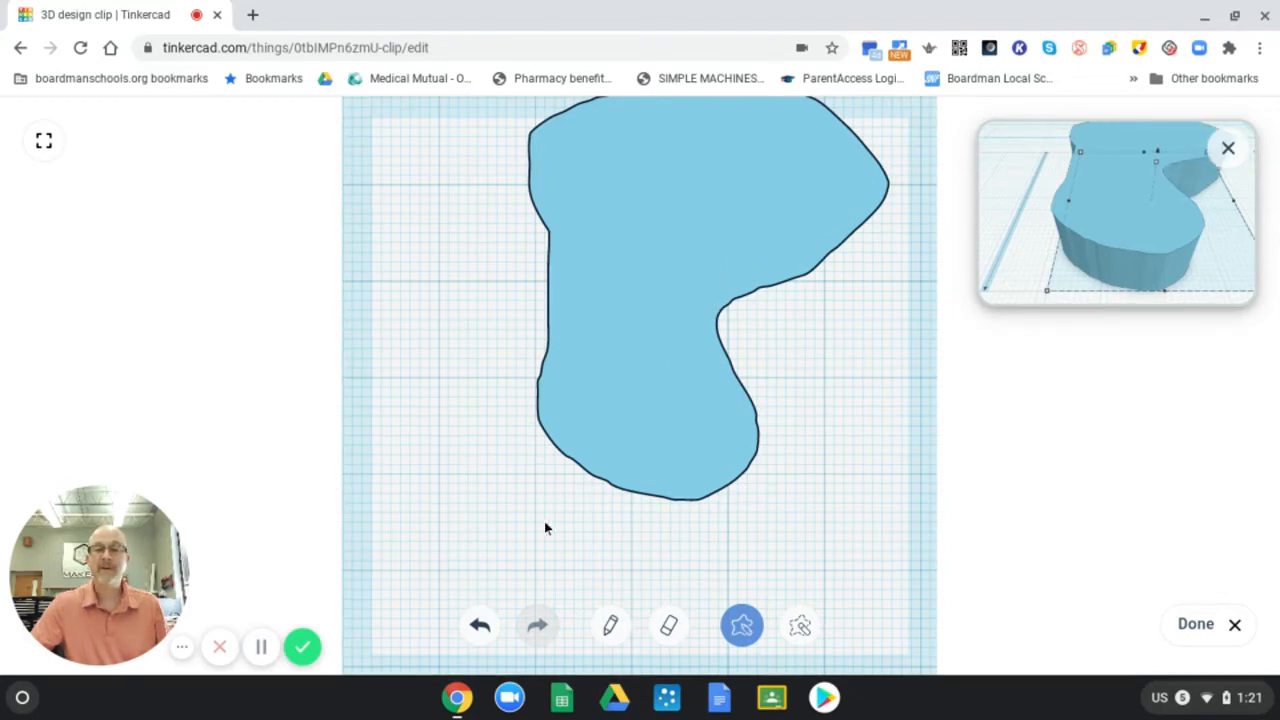
pyautogui.click(480, 626)
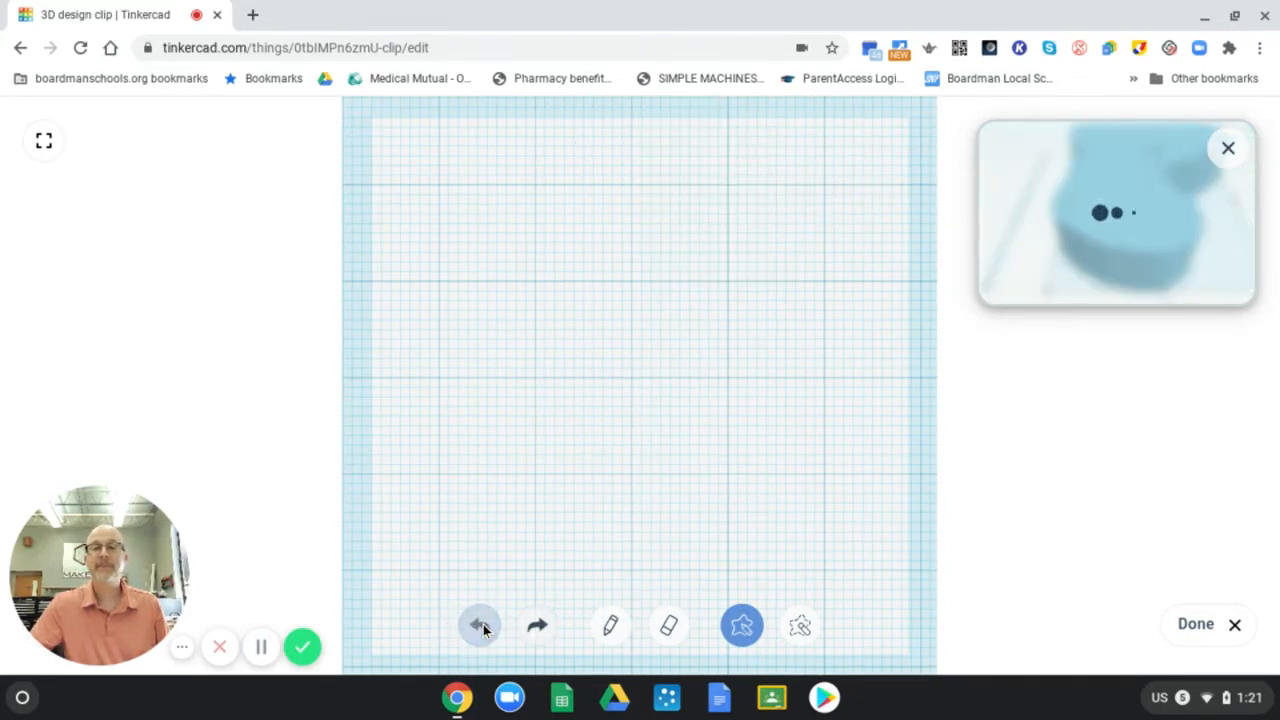
# Draw a closed, slanted oval loop freehand with the pencil in the middle of the sketch area.
pyautogui.click(610, 625)
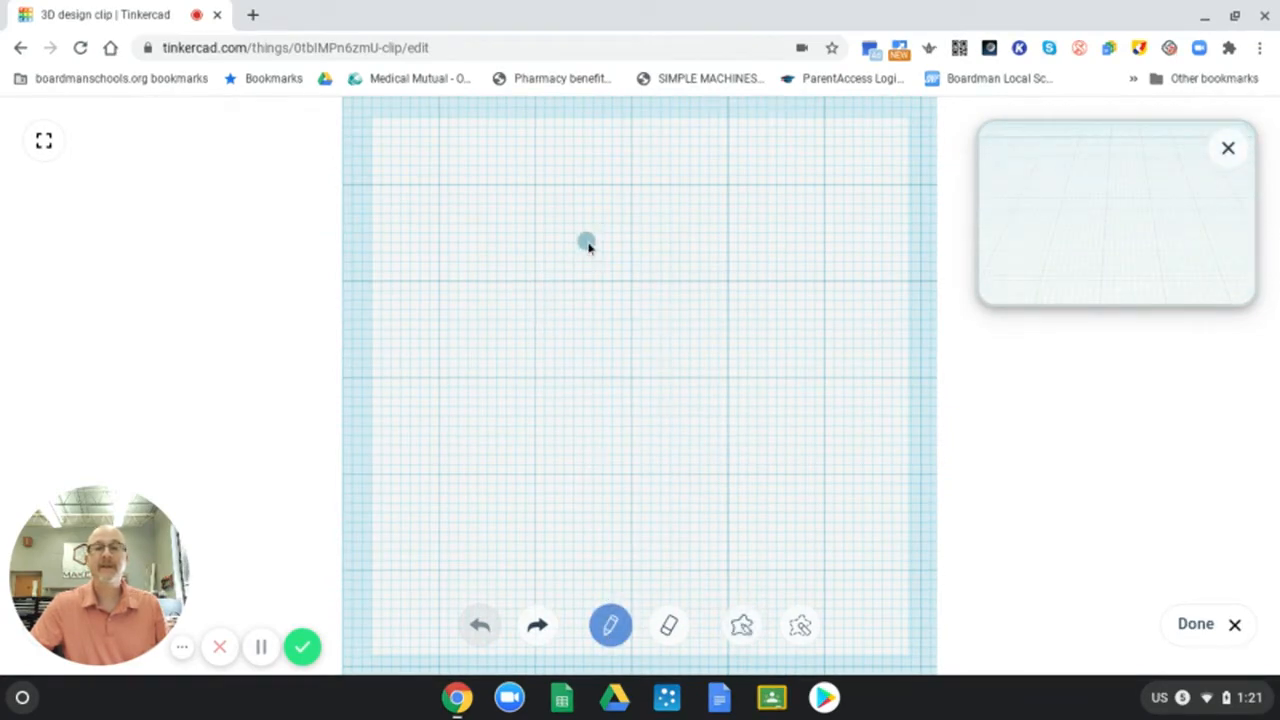
pyautogui.moveTo(588, 246)
pyautogui.mouseDown()
pyautogui.moveTo(449, 406)
pyautogui.moveTo(466, 463)
pyautogui.moveTo(539, 522)
pyautogui.moveTo(597, 506)
pyautogui.moveTo(706, 366)
pyautogui.moveTo(712, 291)
pyautogui.moveTo(689, 243)
pyautogui.moveTo(643, 208)
pyautogui.moveTo(591, 220)
pyautogui.moveTo(578, 248)
pyautogui.mouseUp()
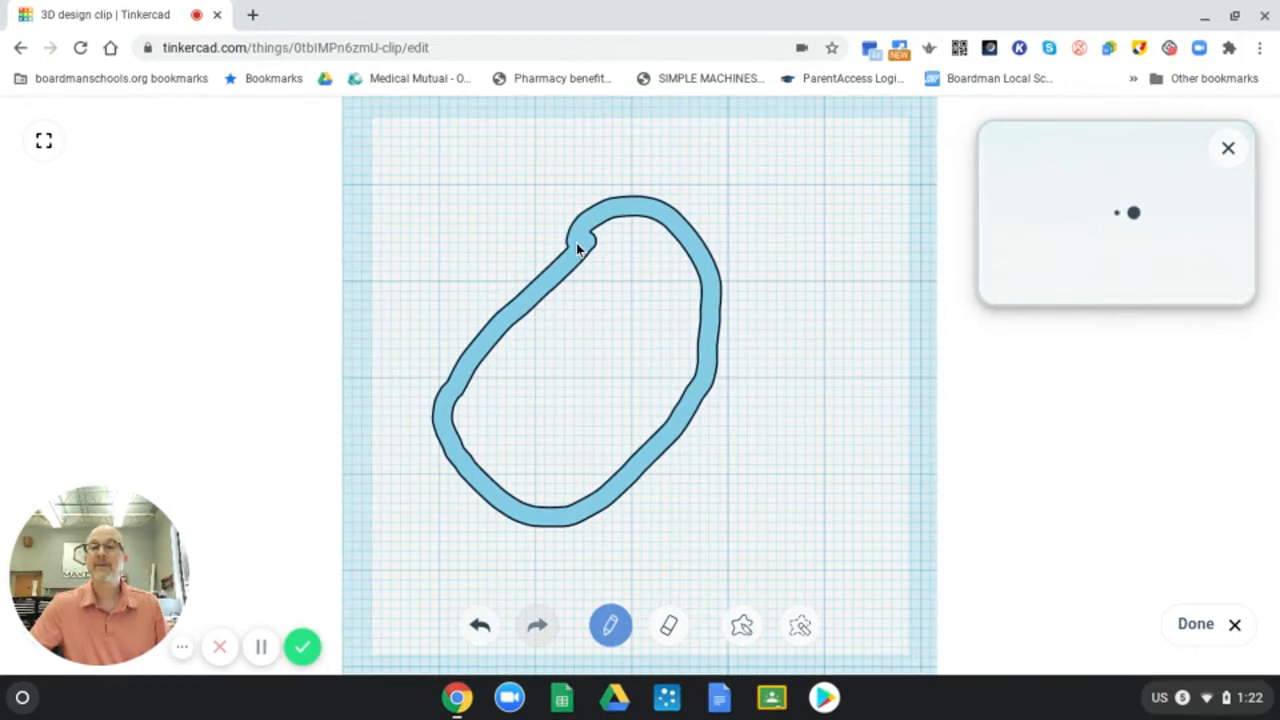
# Undo the freehand oval loop and delete the Scribble shape from the workplane.
pyautogui.click(1227, 149)
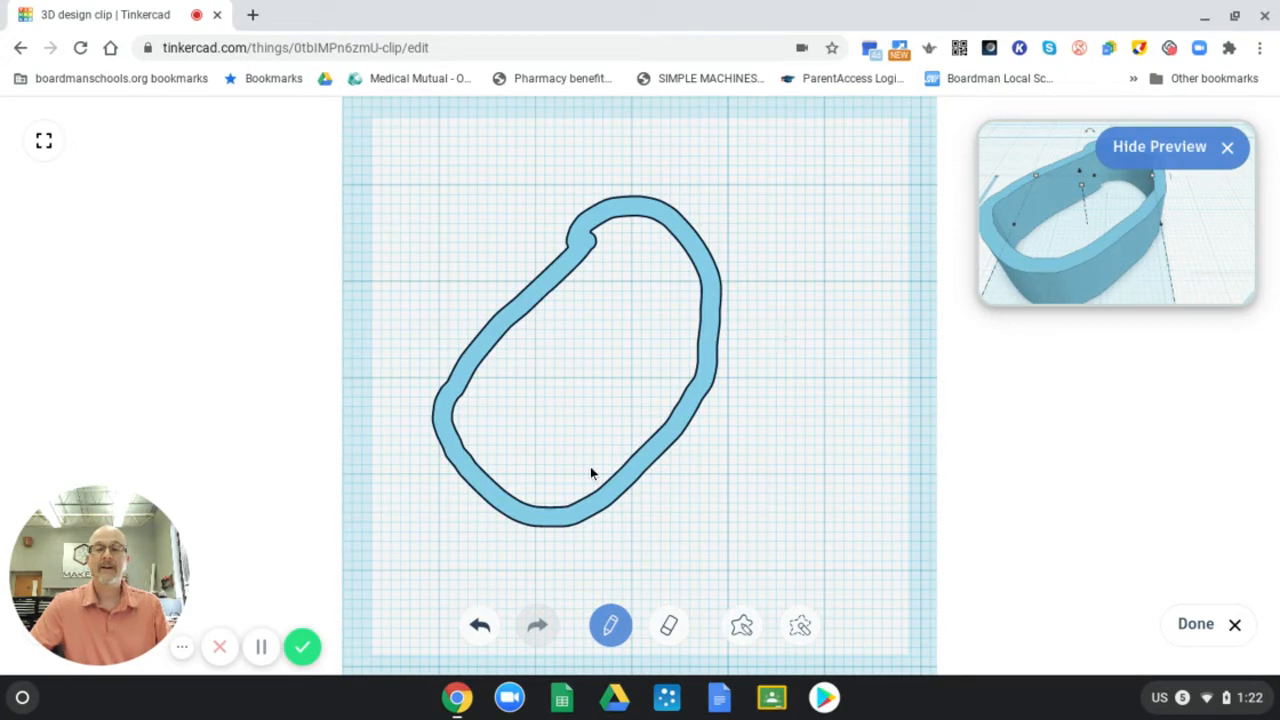
pyautogui.click(478, 640)
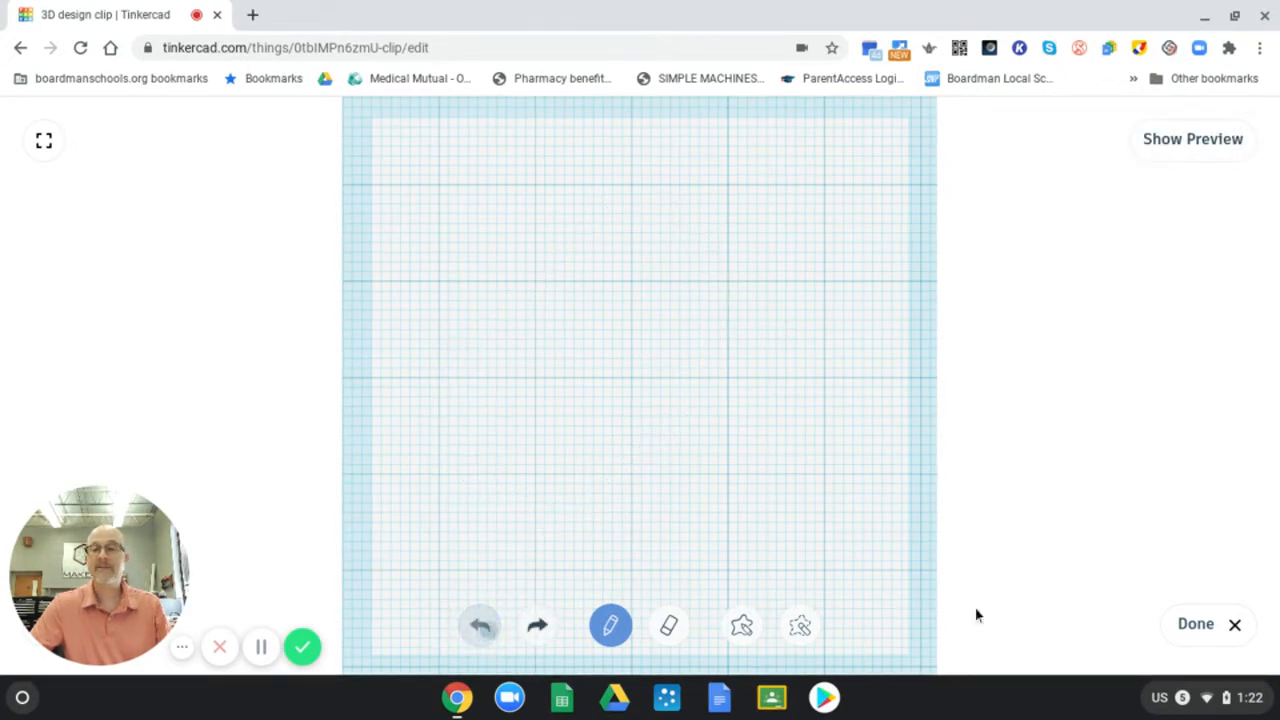
pyautogui.click(1236, 628)
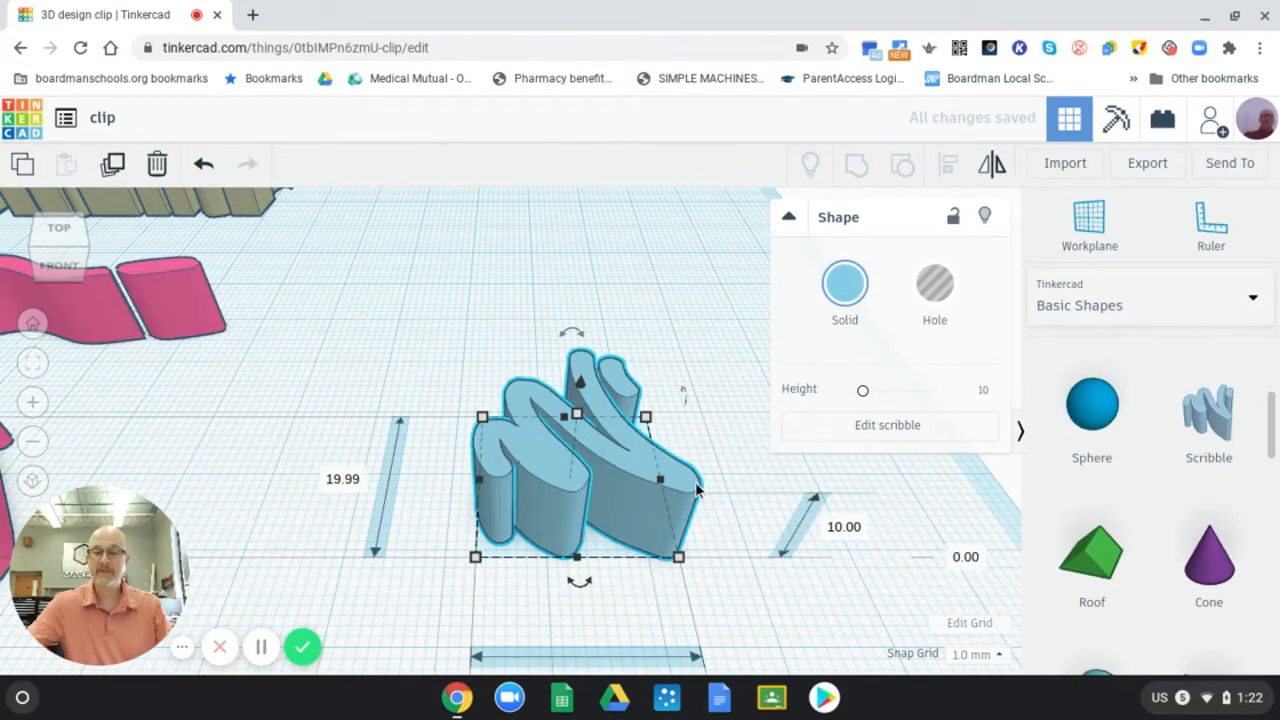
pyautogui.press('Delete')
# Add a Polygon from the Basic Shapes in front of the saxophone and give it 7 sides.
pyautogui.scroll(-5, 670, 490)
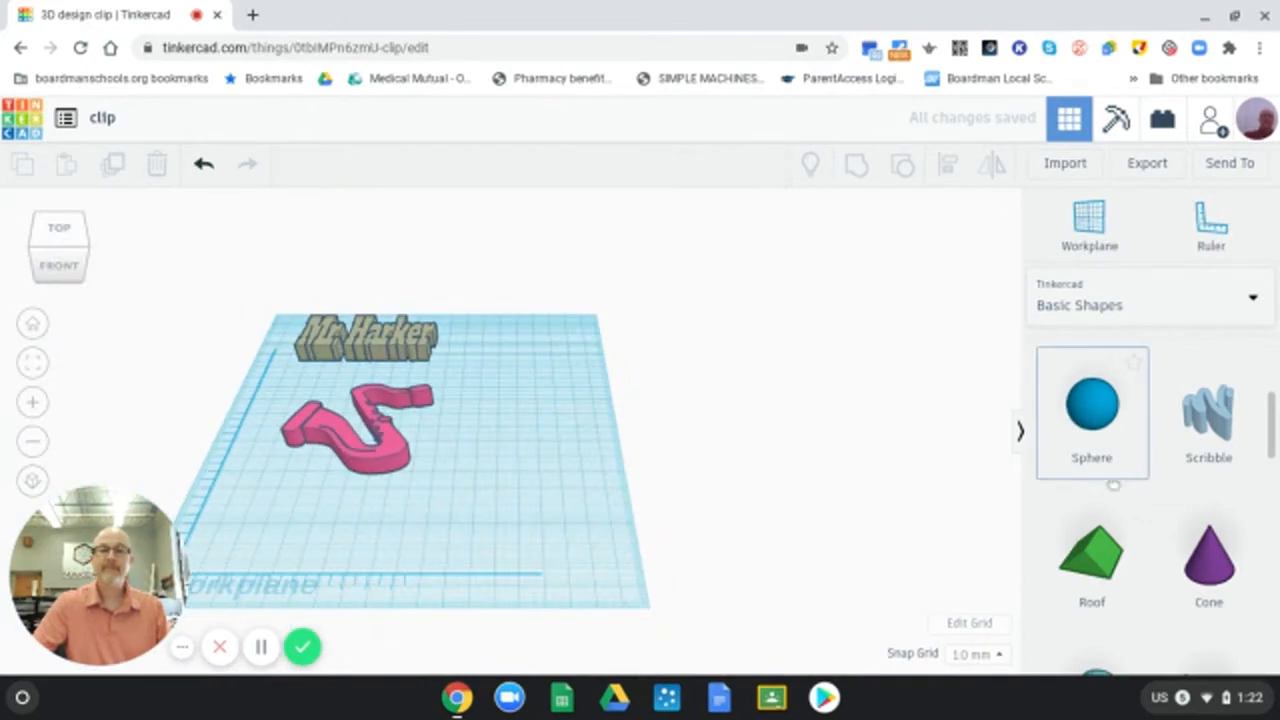
pyautogui.scroll(2, 507, 485)
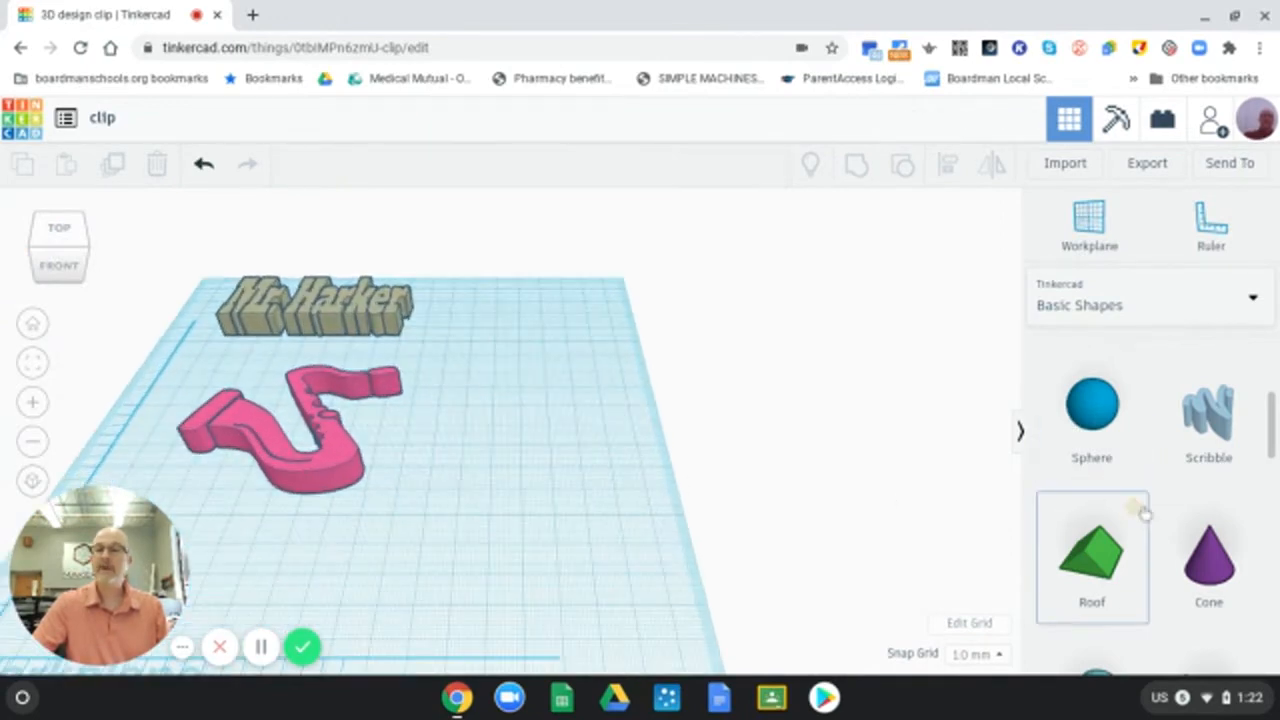
pyautogui.scroll(1, 1167, 513)
pyautogui.scroll(-5, 1186, 506)
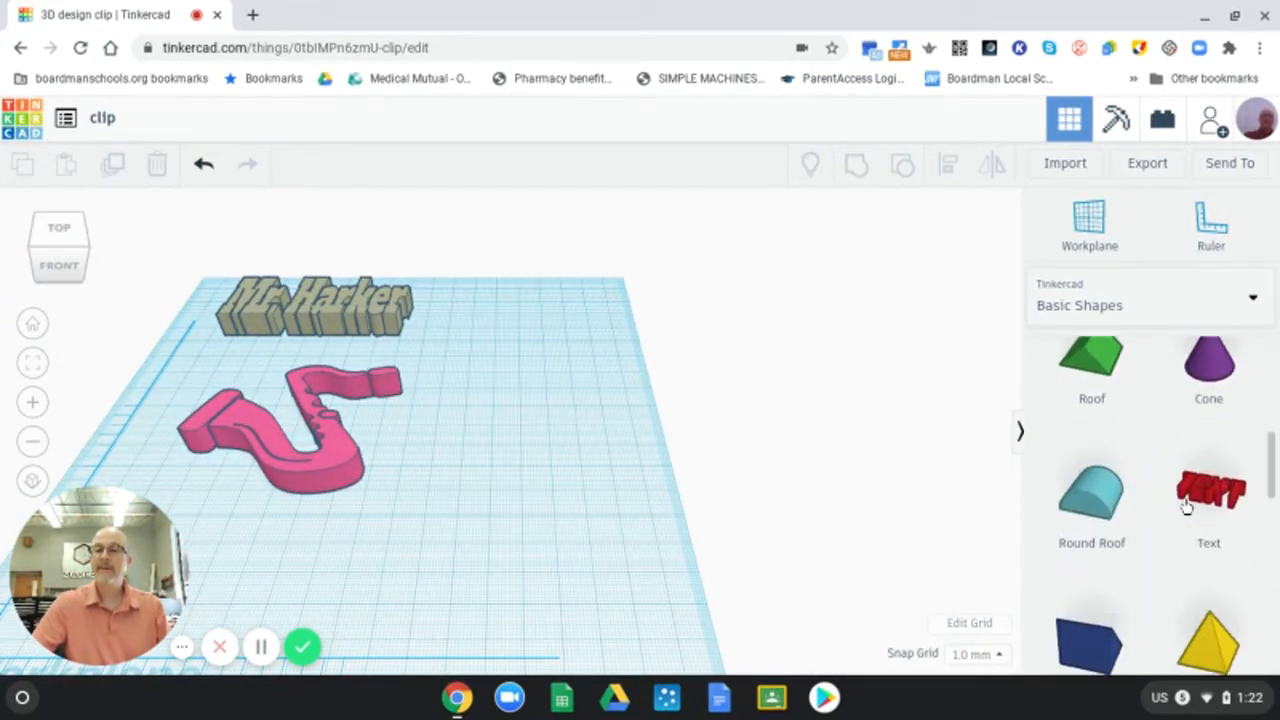
pyautogui.scroll(-1, 1186, 506)
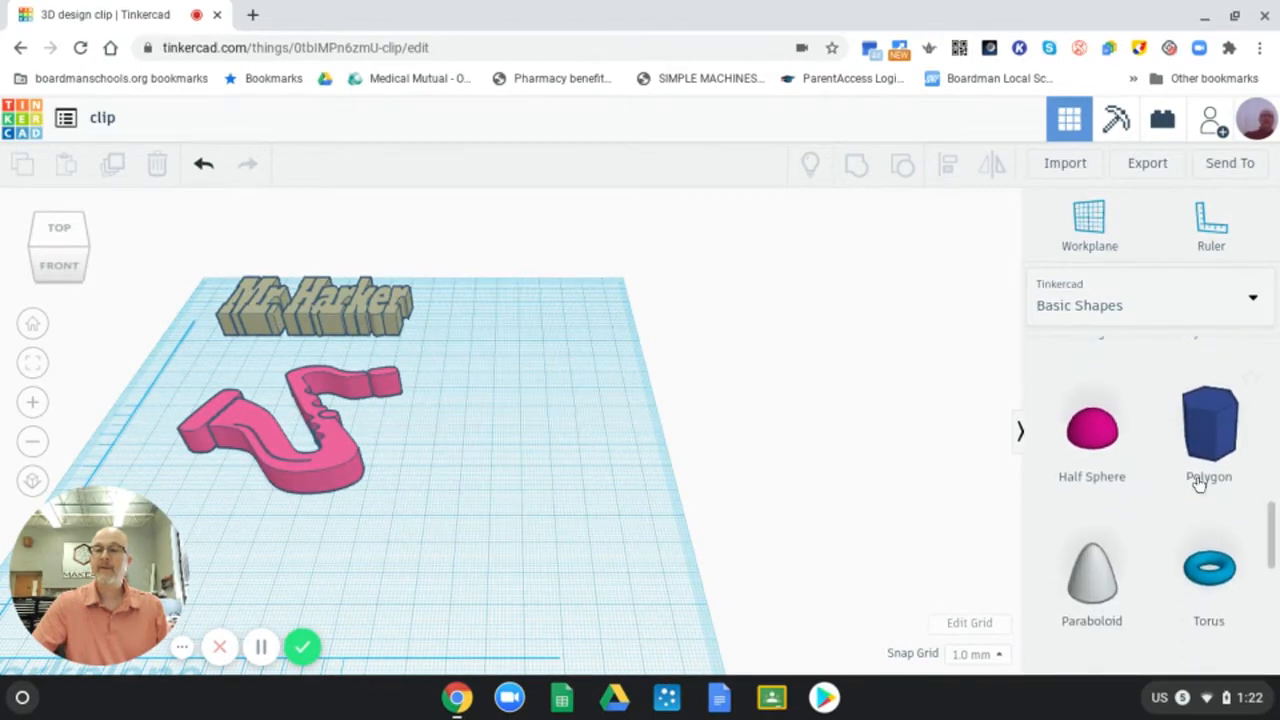
pyautogui.click(1217, 418)
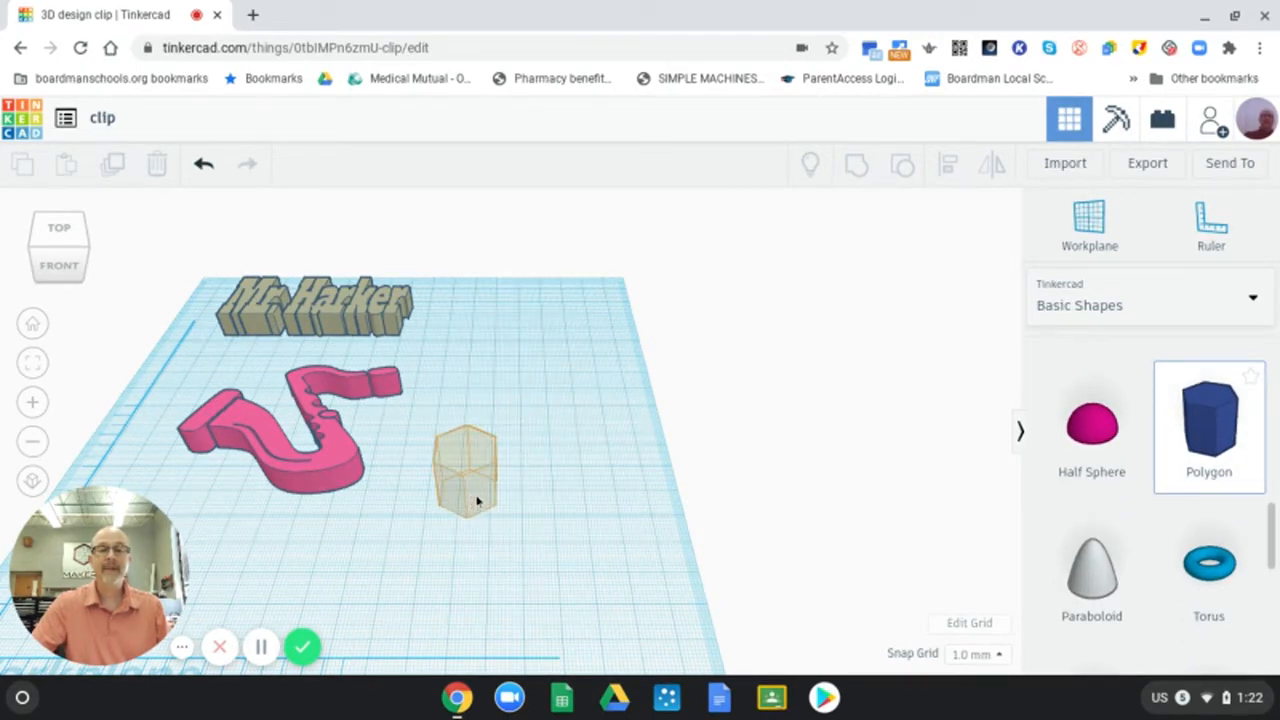
pyautogui.click(477, 501)
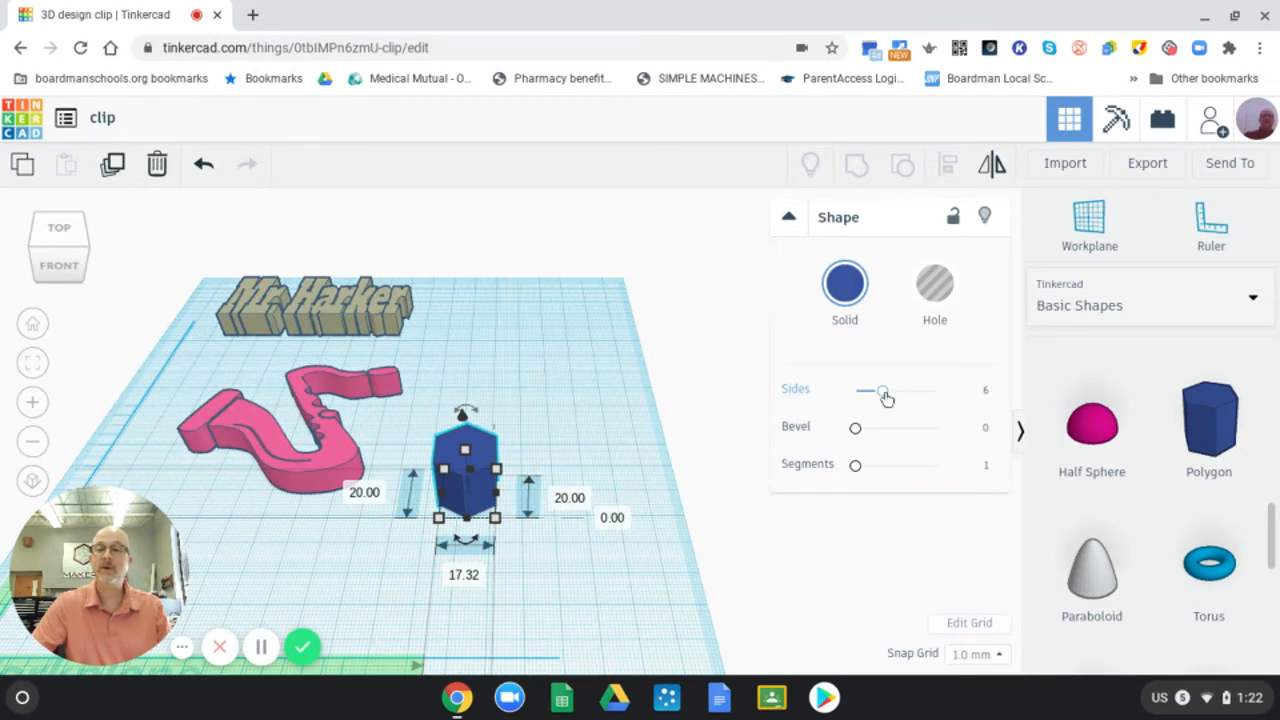
pyautogui.moveTo(884, 393); pyautogui.dragTo(891, 393)
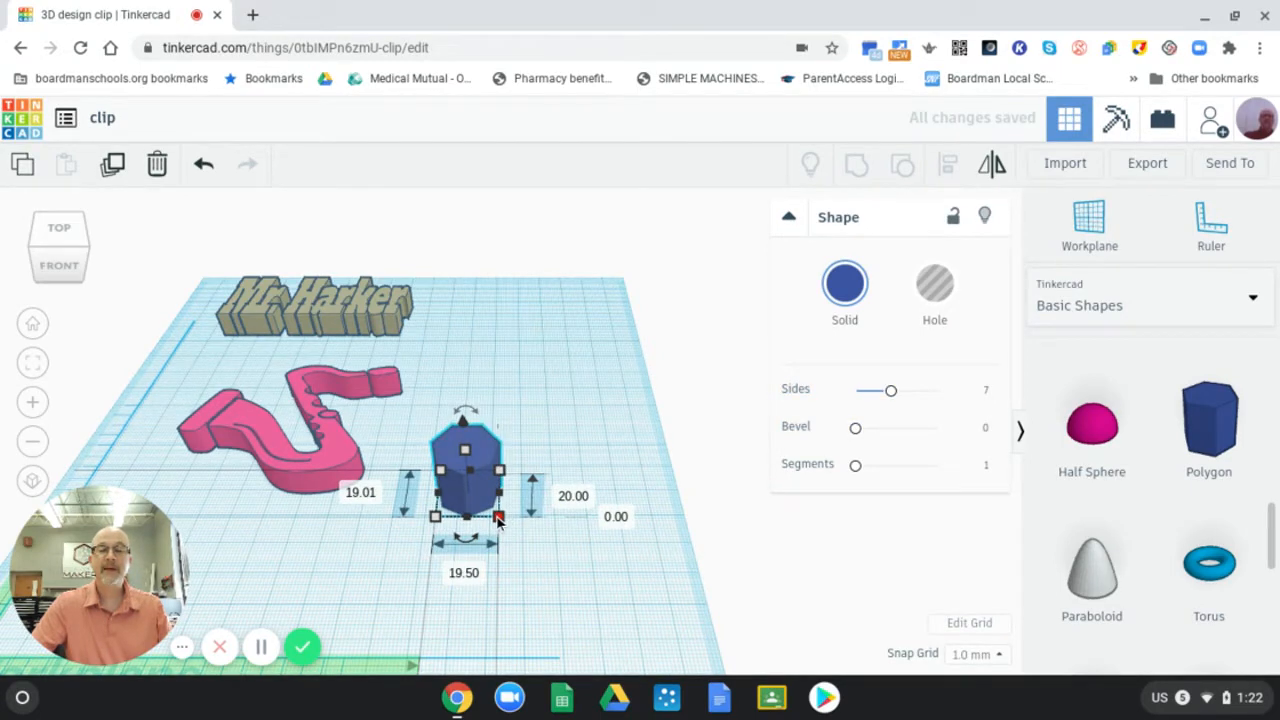
# Stretch the polygon to about 73 mm wide and 45 mm deep, and shift it sideways up to the saxophone.
pyautogui.moveTo(499, 520); pyautogui.dragTo(550, 521)
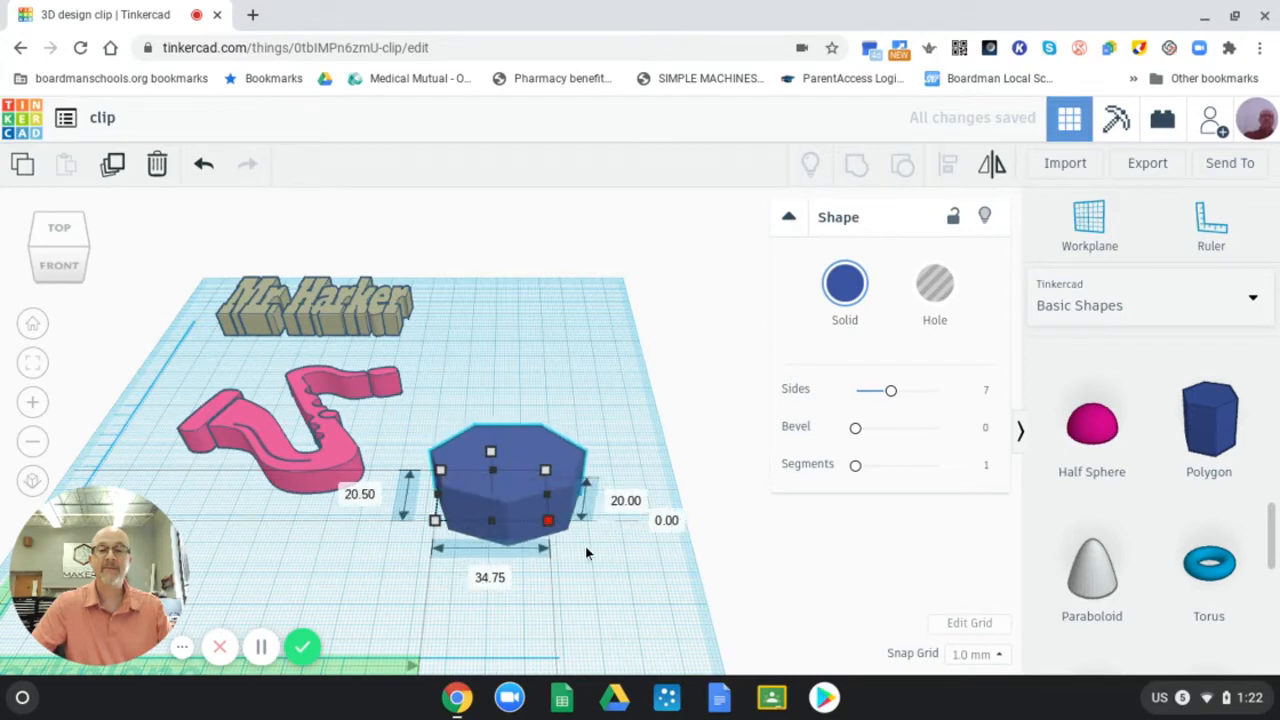
pyautogui.moveTo(620, 577); pyautogui.dragTo(688, 595)
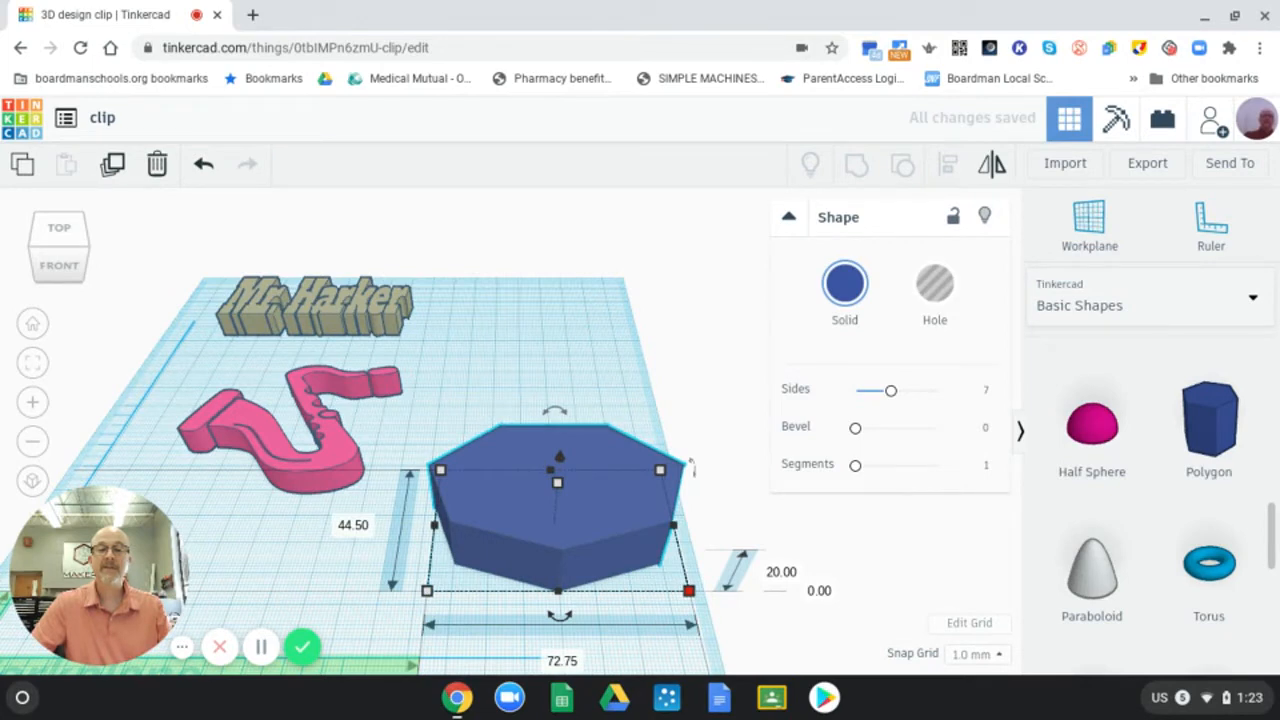
pyautogui.moveTo(520, 452); pyautogui.dragTo(457, 453)
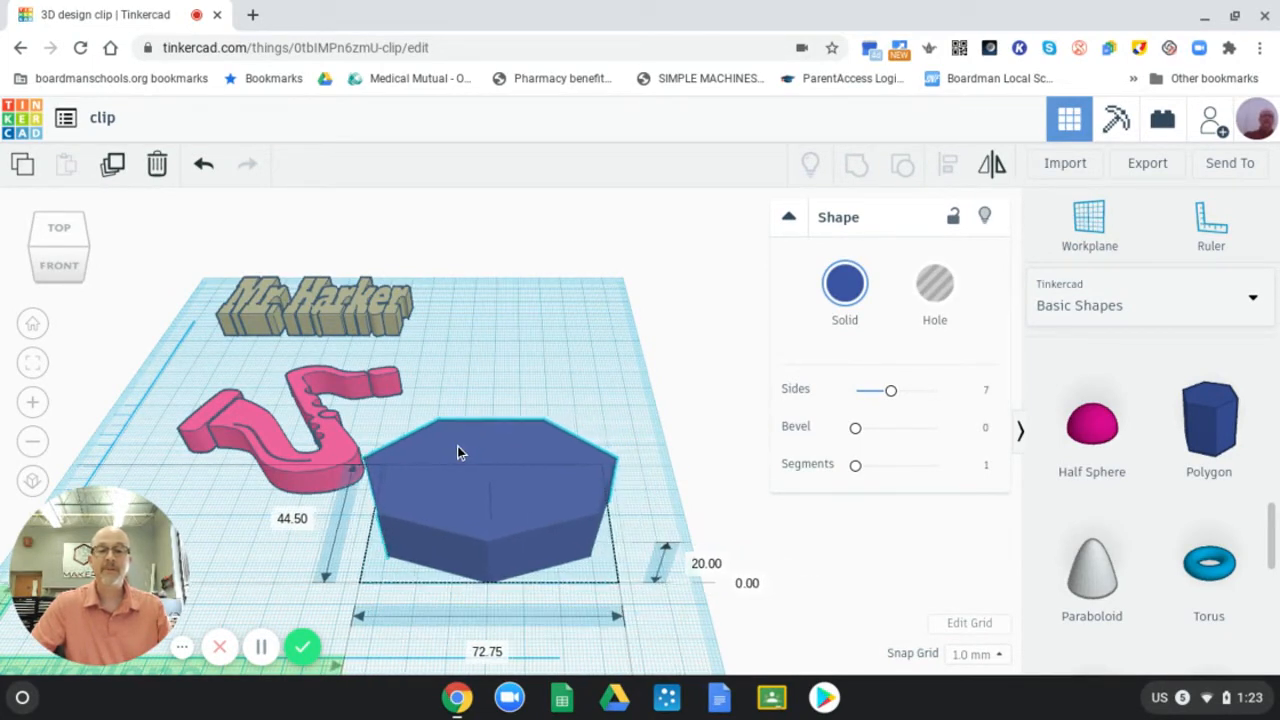
# Set the polygon's height to 2 mm.
pyautogui.click(705, 566)
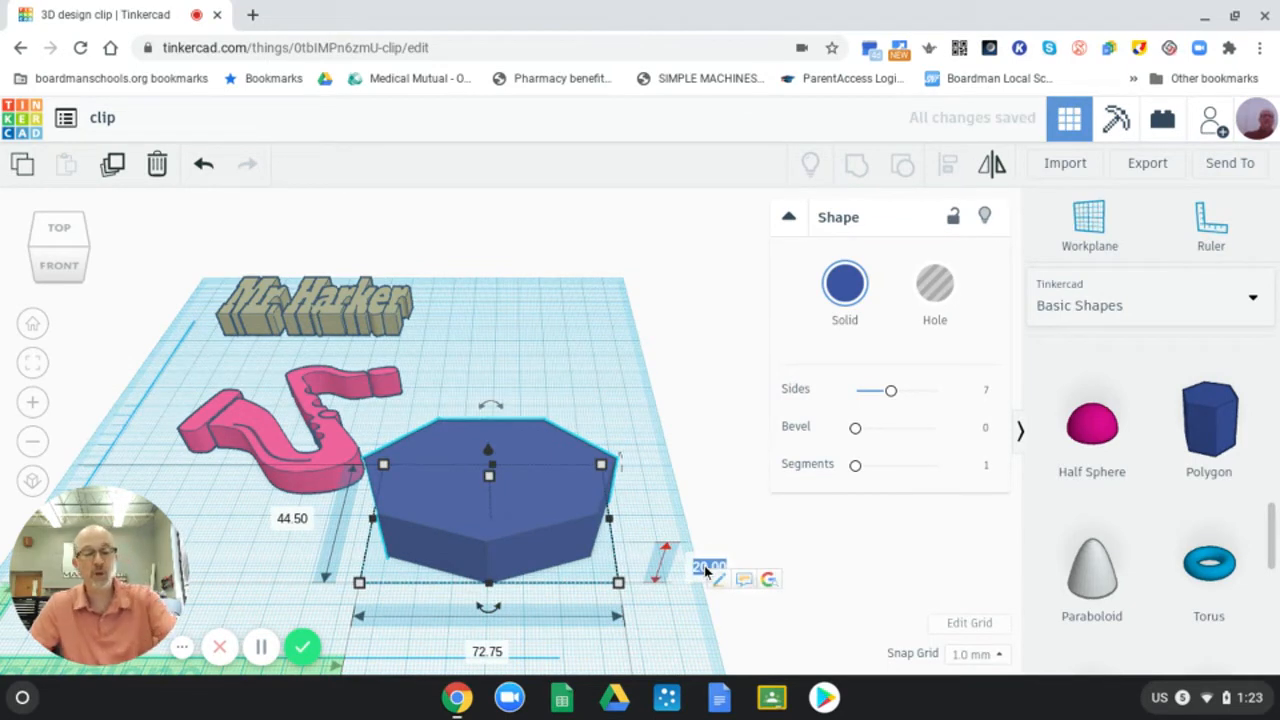
pyautogui.write('3')
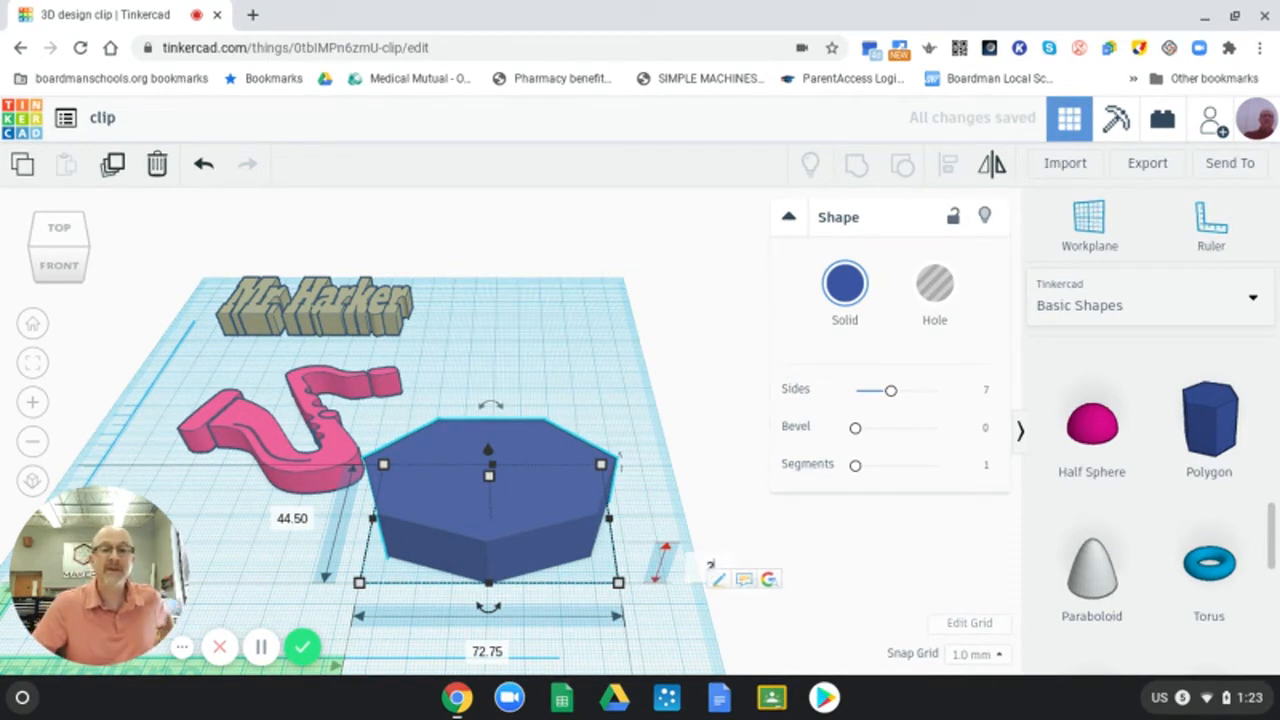
pyautogui.press('Return')
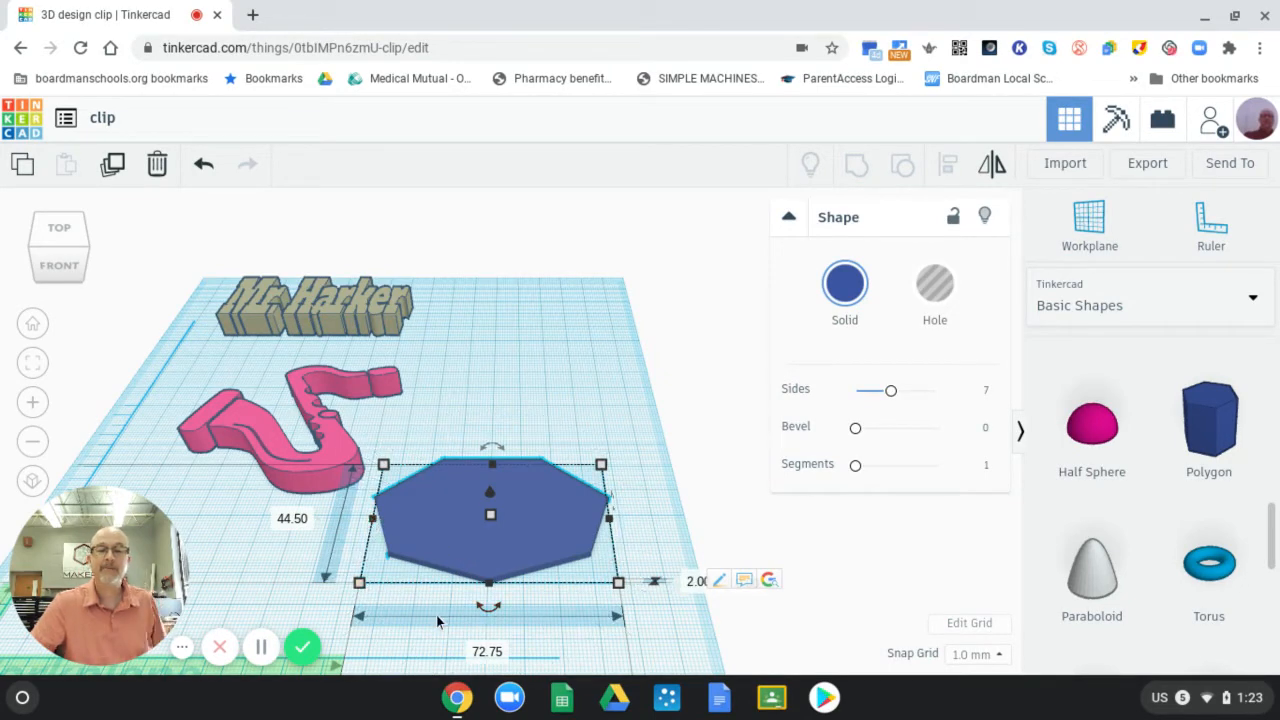
pyautogui.click(259, 651)
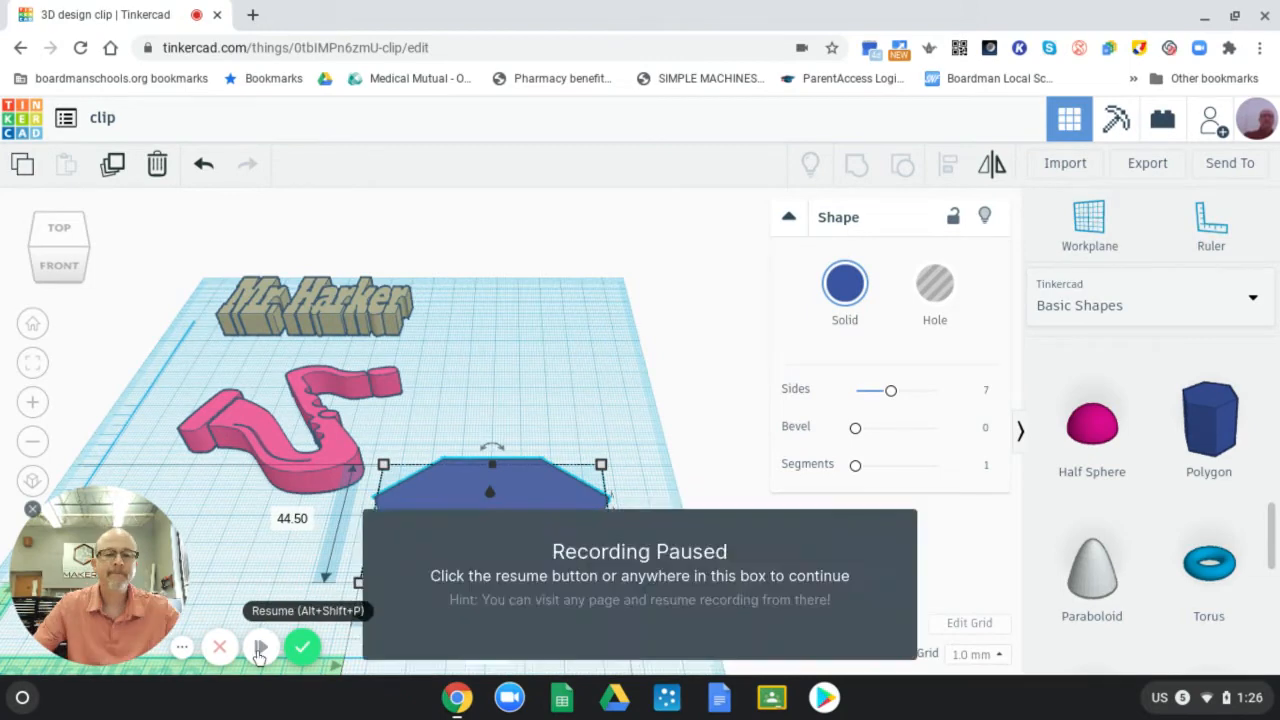
pyautogui.click(259, 651)
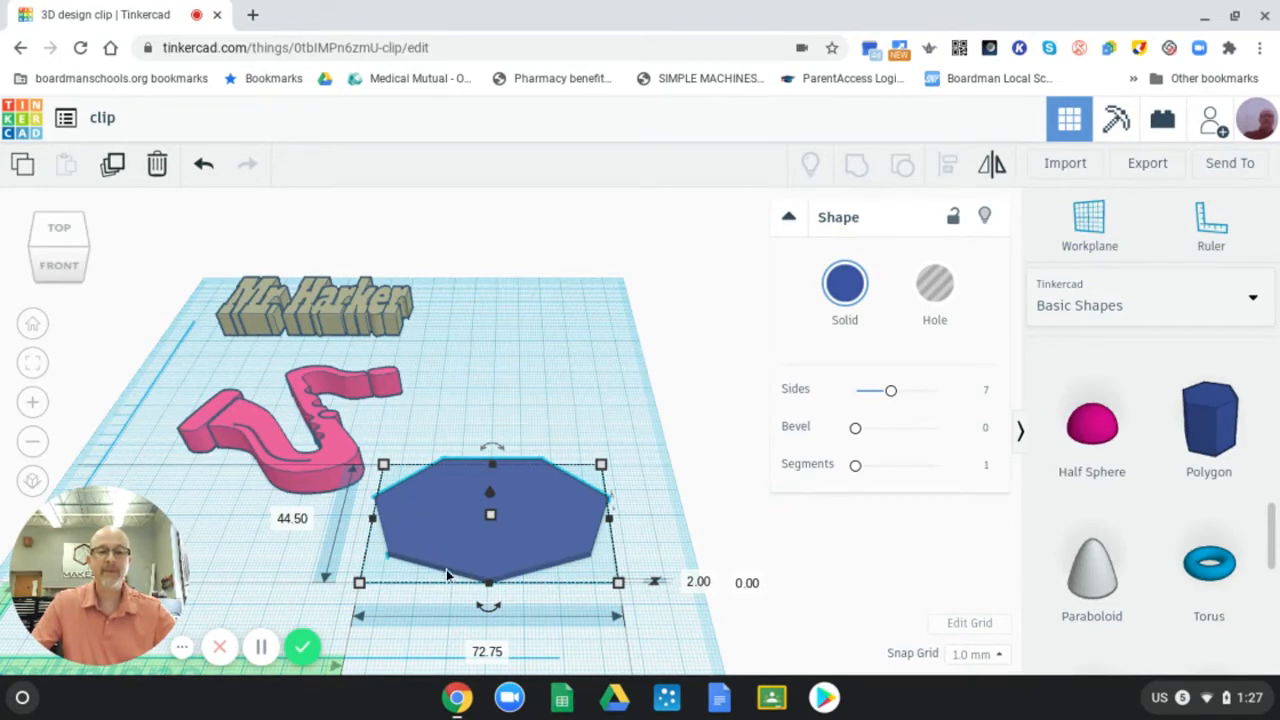
# Set the polygon's width to 75 mm and depth to 66 mm, and increase its sides to 9.
pyautogui.click(490, 655)
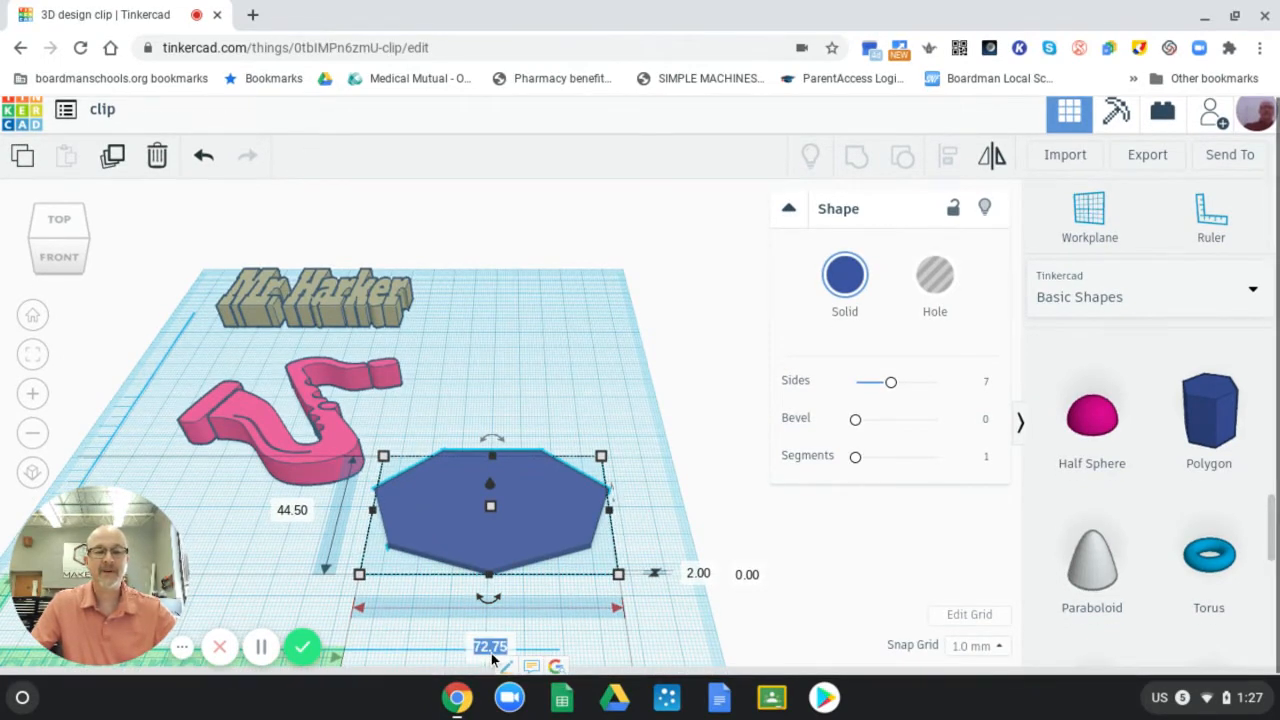
pyautogui.write('7')
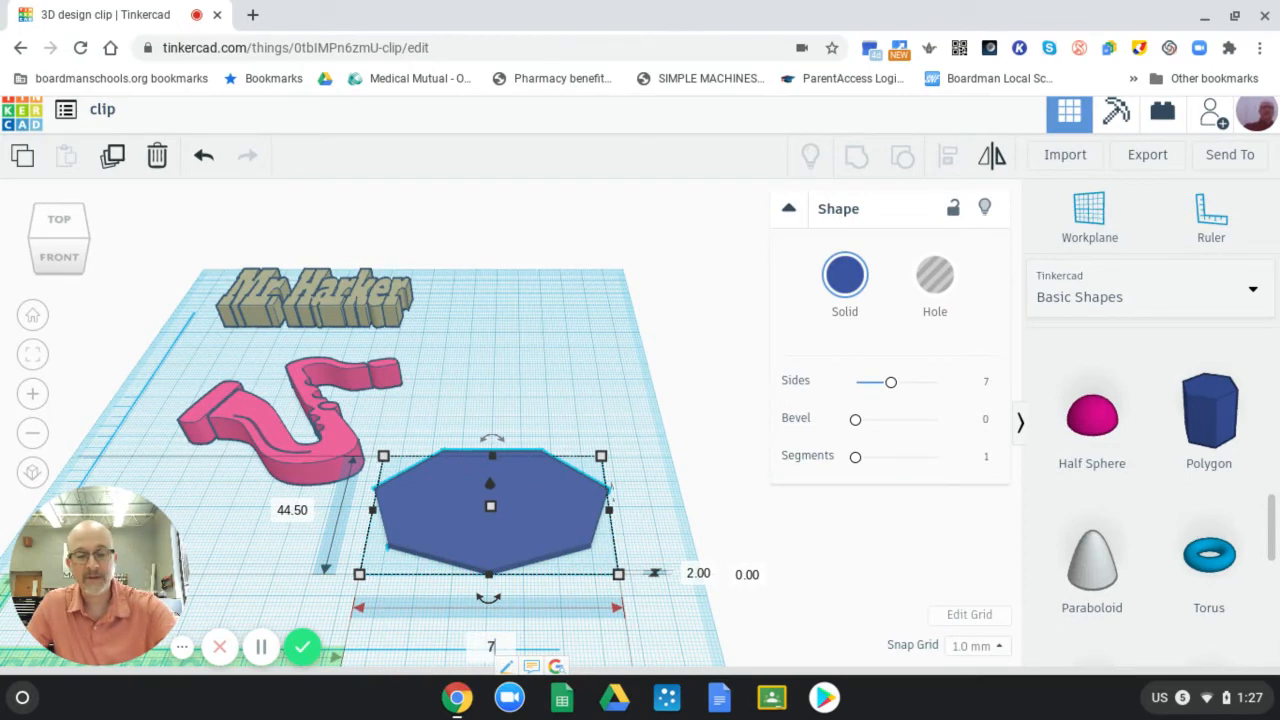
pyautogui.write('5')
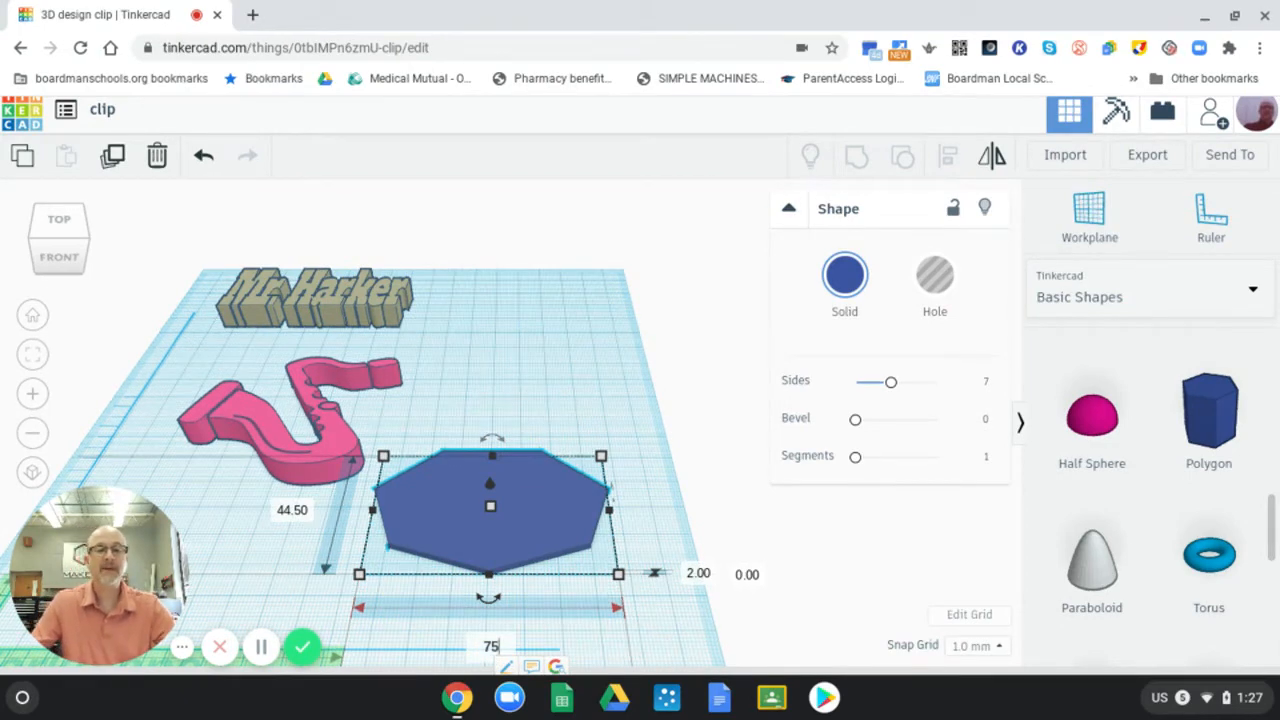
pyautogui.click(297, 510)
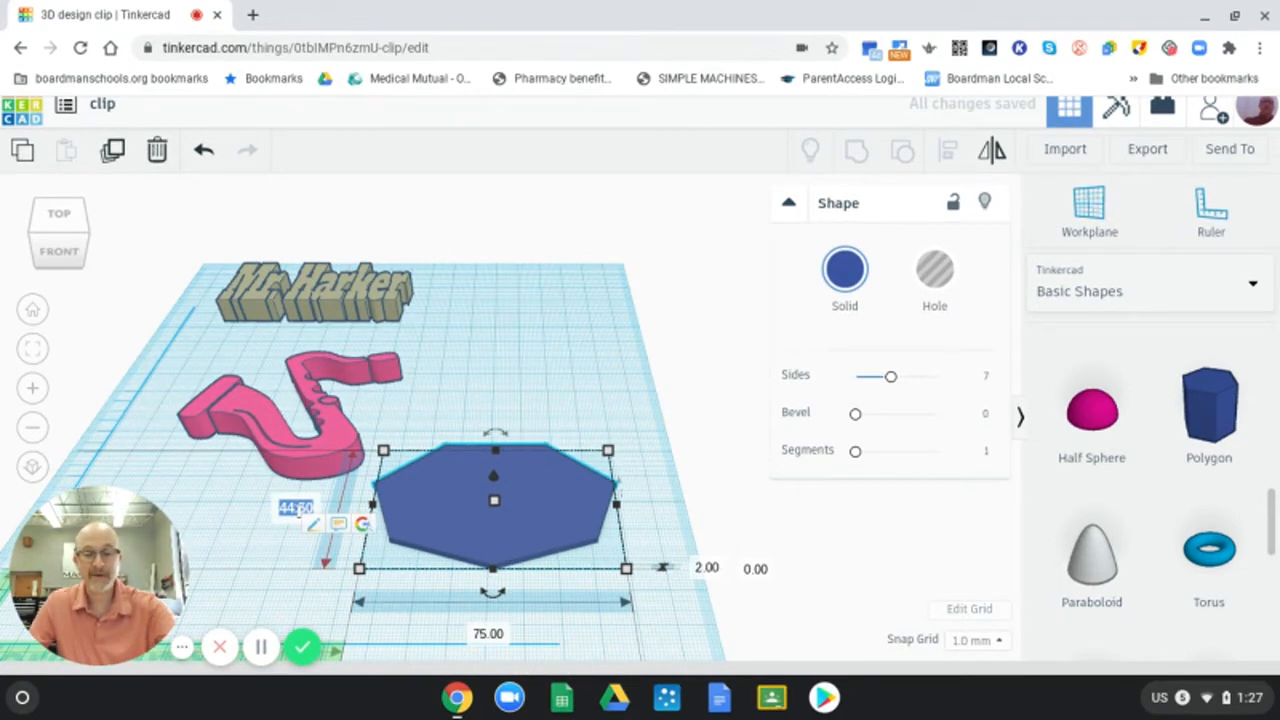
pyautogui.write('66')
pyautogui.press('Return')
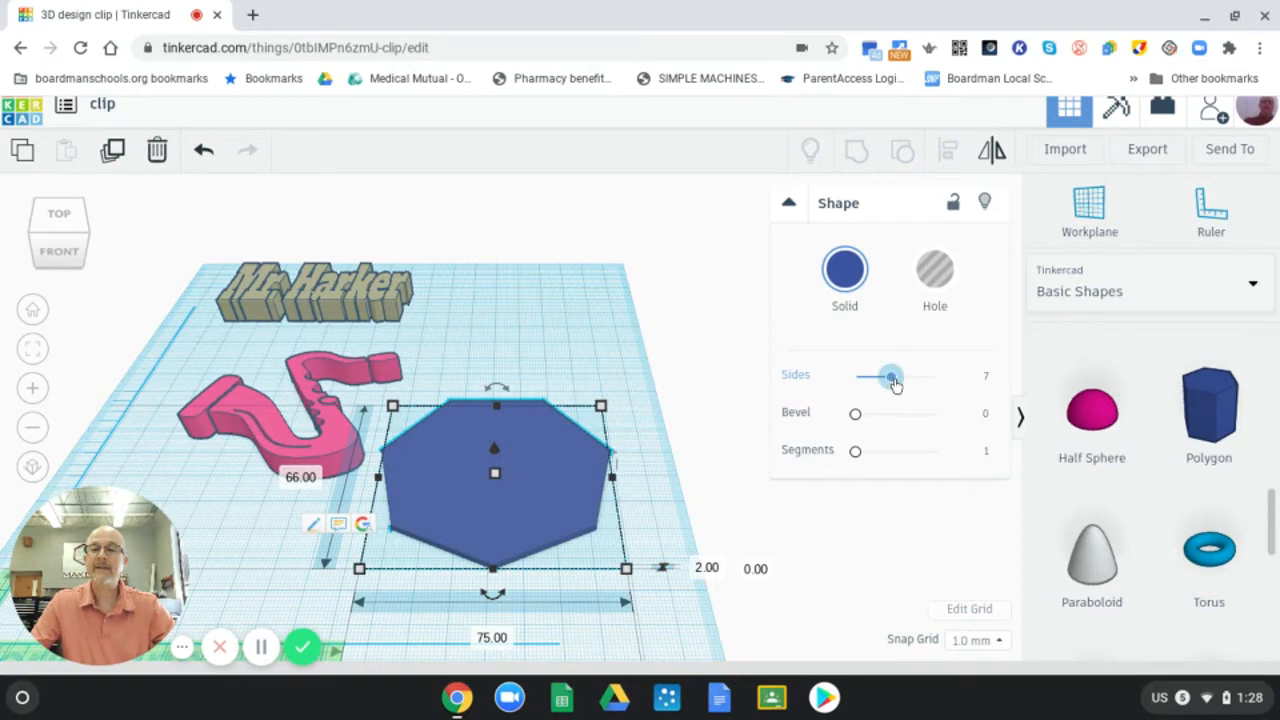
pyautogui.moveTo(895, 385); pyautogui.dragTo(912, 387)
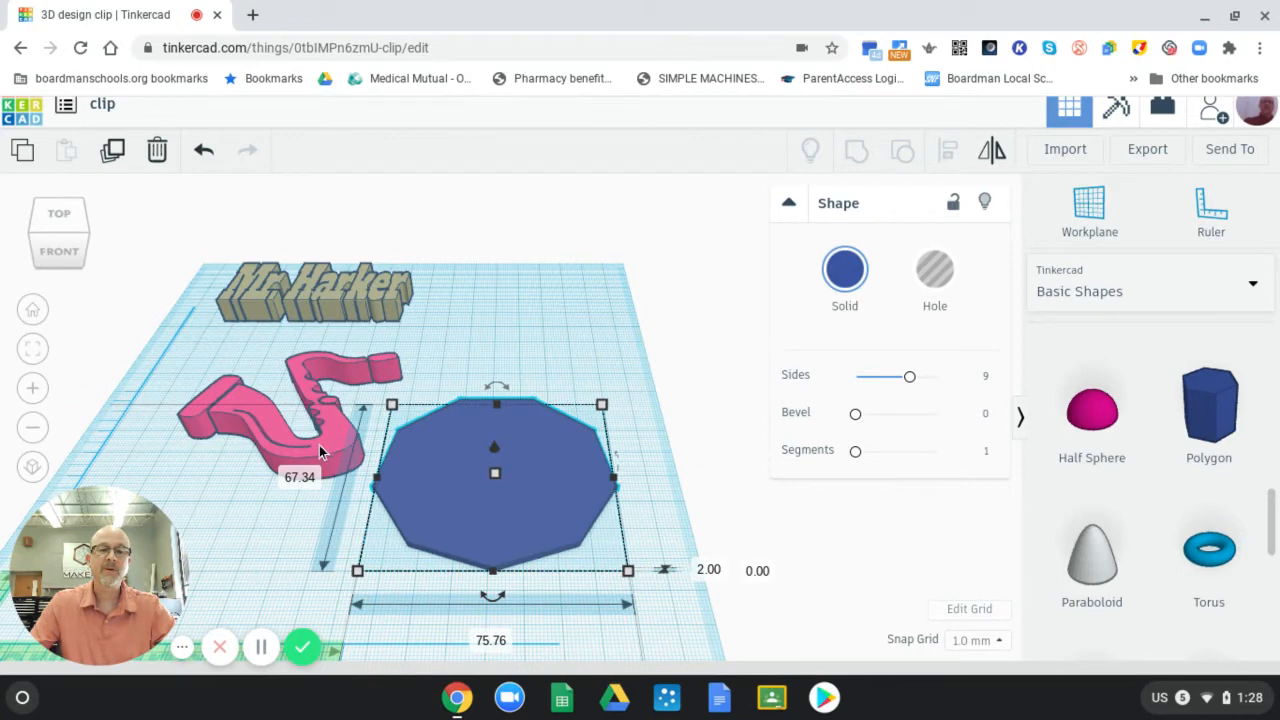
# Nudge the saxophone sideways in small increments, away from the polygon.
pyautogui.click(287, 440)
pyautogui.press('Left')
pyautogui.press('Left')
pyautogui.press('Left')
pyautogui.press('Left')
pyautogui.press('Left')
pyautogui.press('Left')
pyautogui.press('Left')
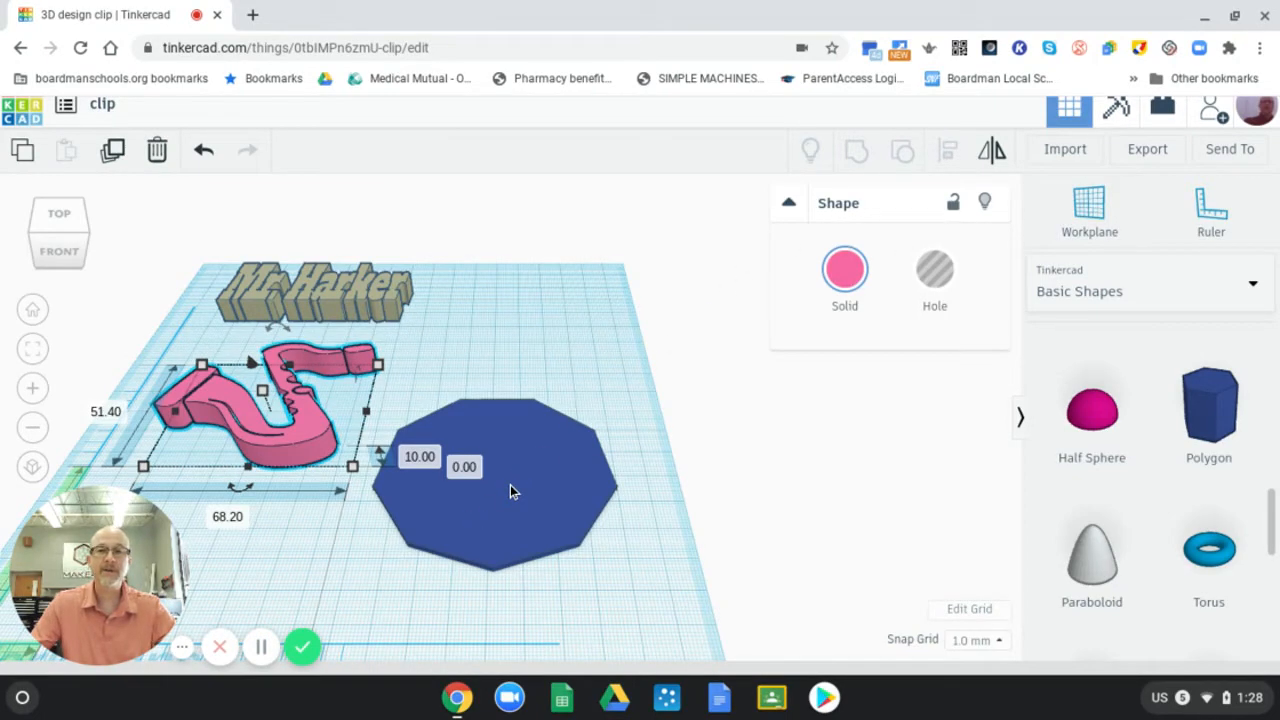
# Place a new workplane on the top face of the polygon.
pyautogui.click(1090, 224)
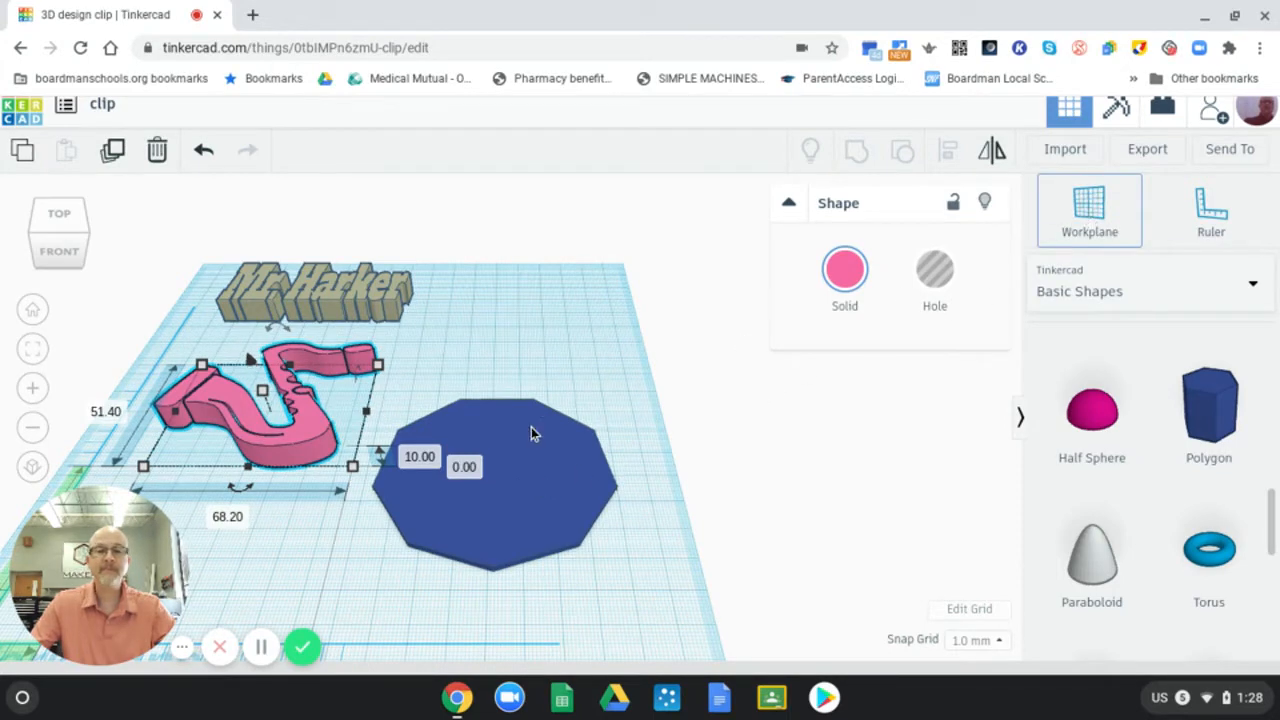
pyautogui.click(507, 485)
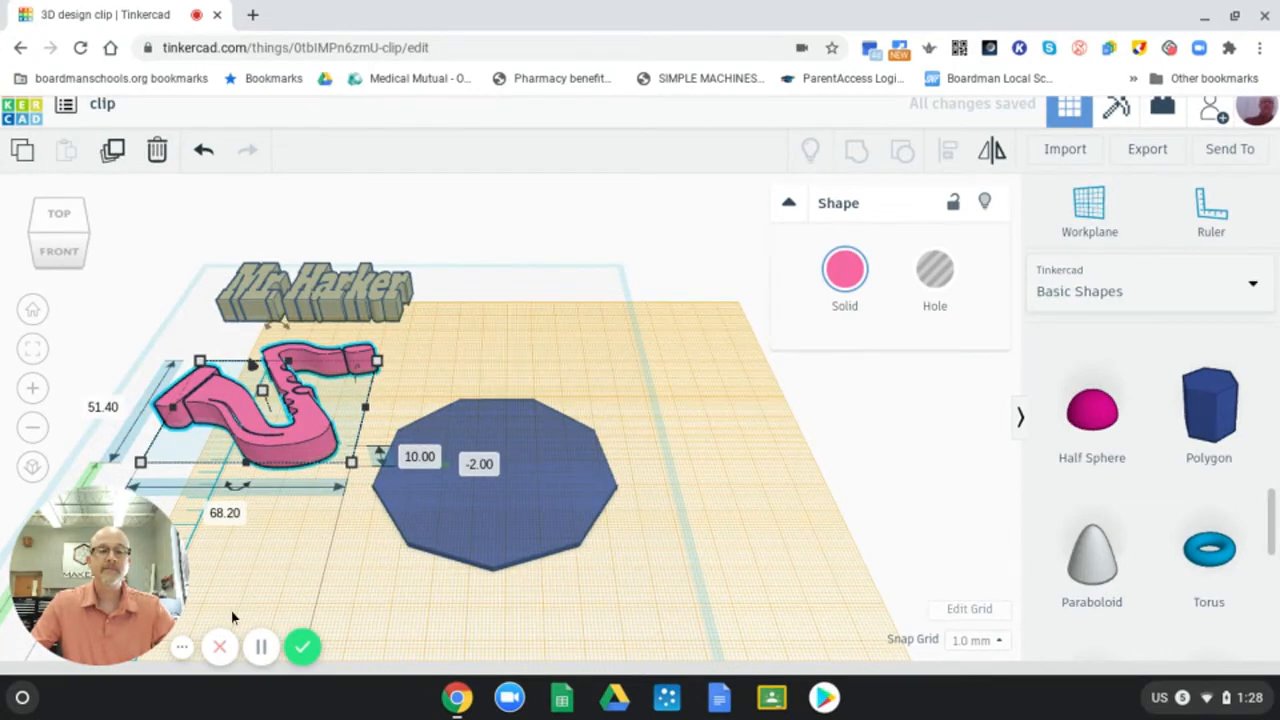
pyautogui.click(261, 647)
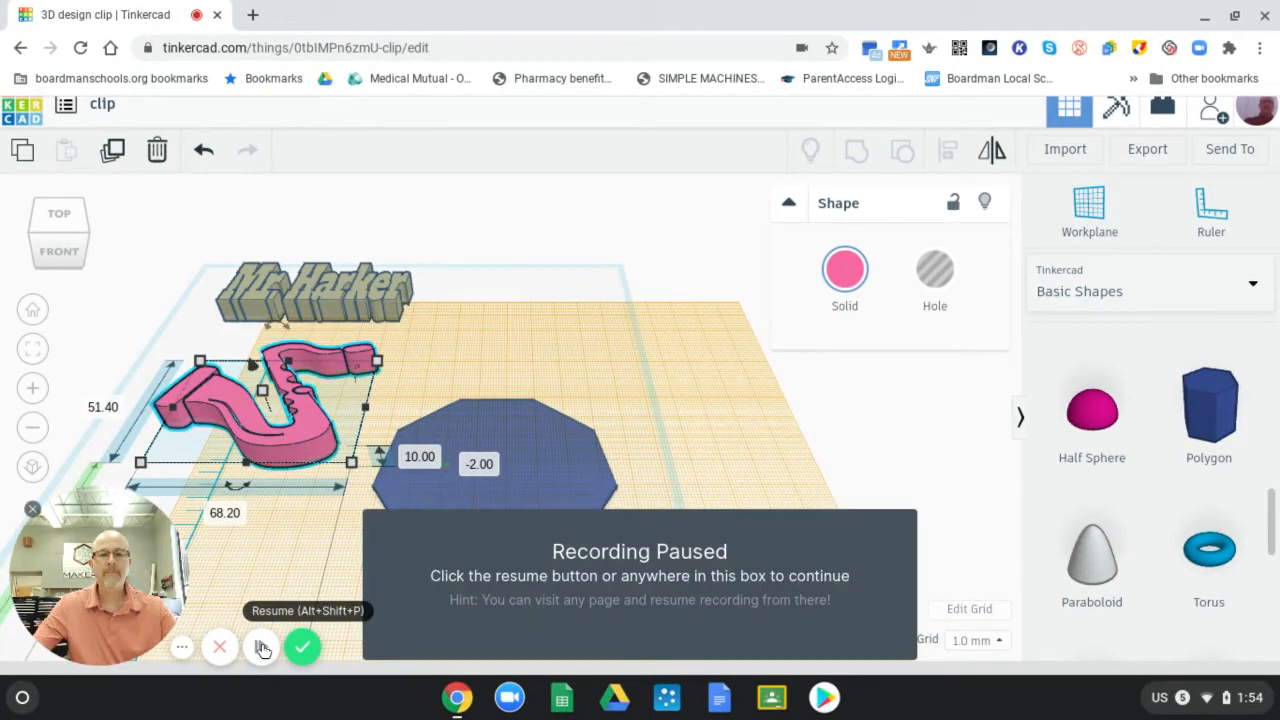
pyautogui.click(261, 647)
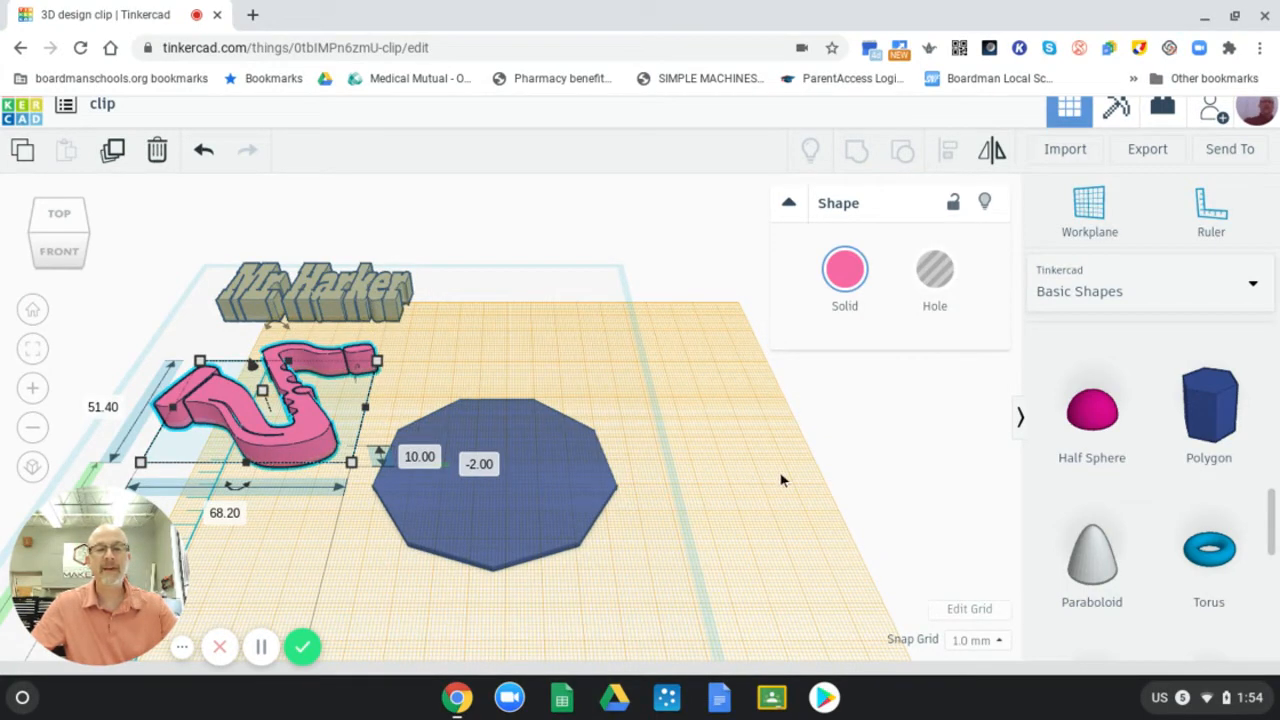
# Raise the saxophone to 14 mm and the name text to 17 mm above the new workplane.
pyautogui.moveTo(777, 495)
pyautogui.mouseDown(button='right')
pyautogui.moveTo(779, 421)
pyautogui.moveTo(782, 508)
pyautogui.mouseUp(button='right')
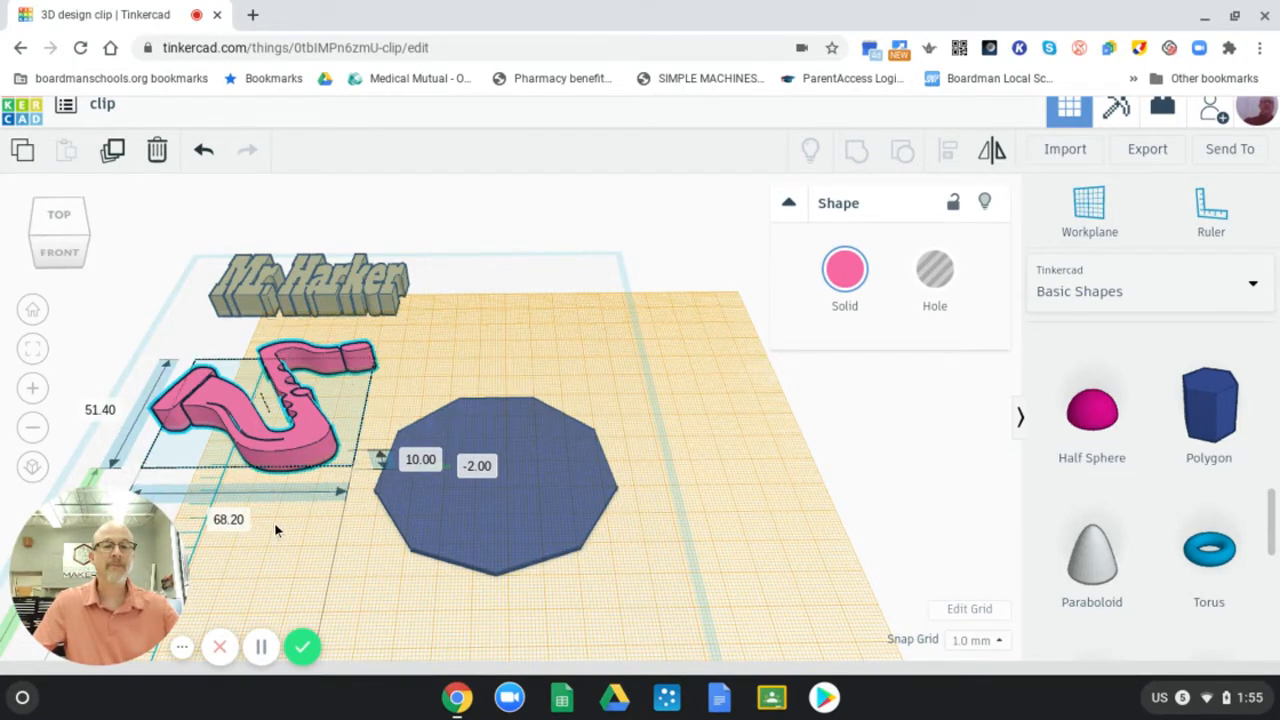
pyautogui.moveTo(274, 522); pyautogui.dragTo(295, 505, button='right')
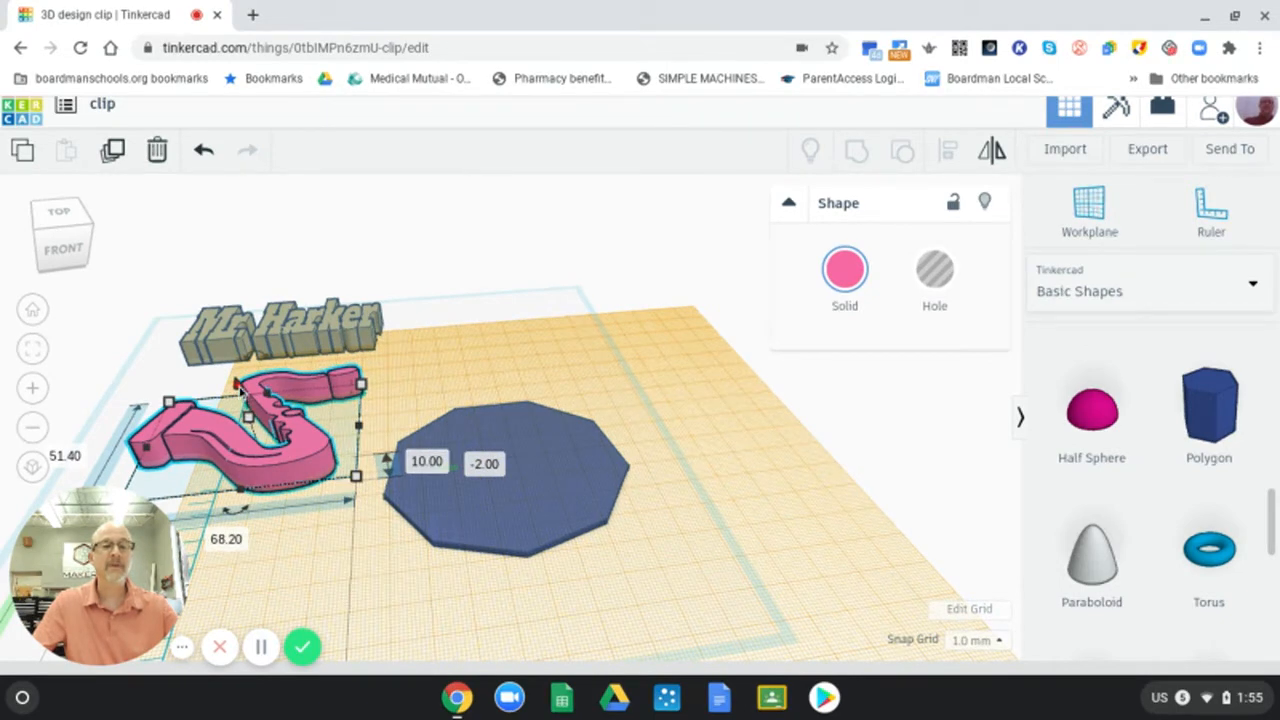
pyautogui.moveTo(238, 388); pyautogui.dragTo(243, 342)
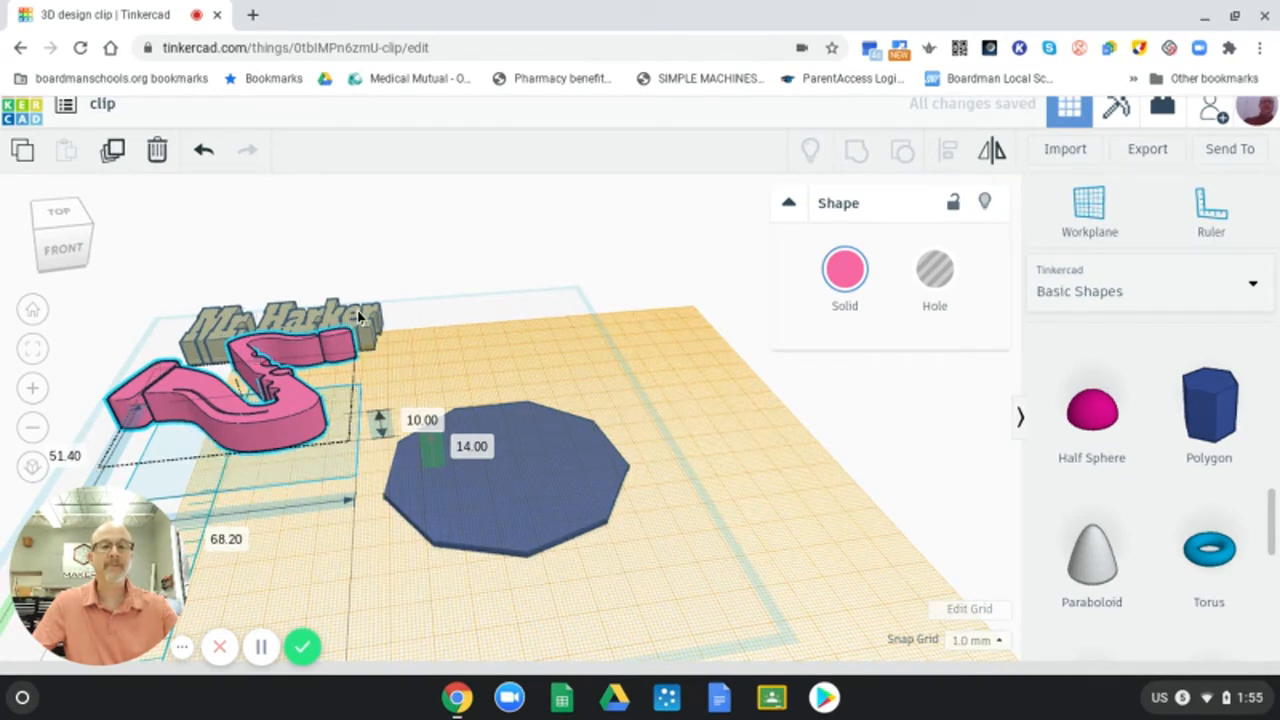
pyautogui.click(360, 316)
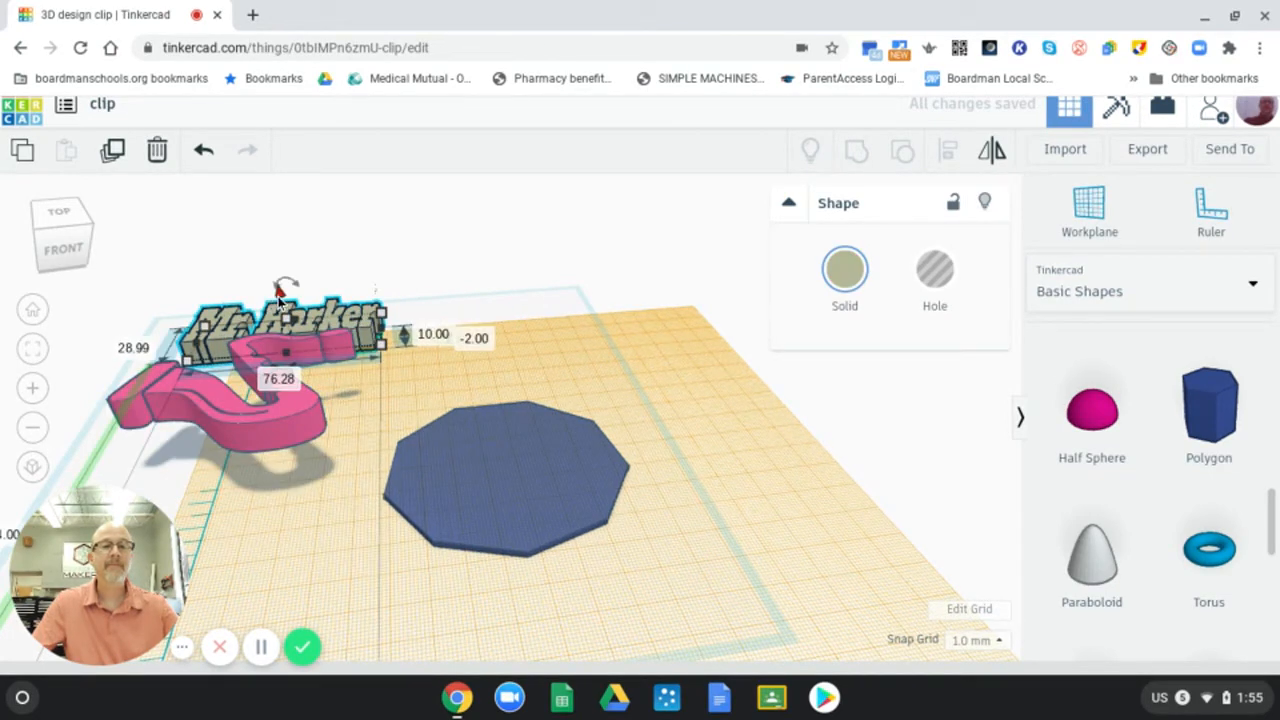
pyautogui.moveTo(280, 295); pyautogui.dragTo(290, 250)
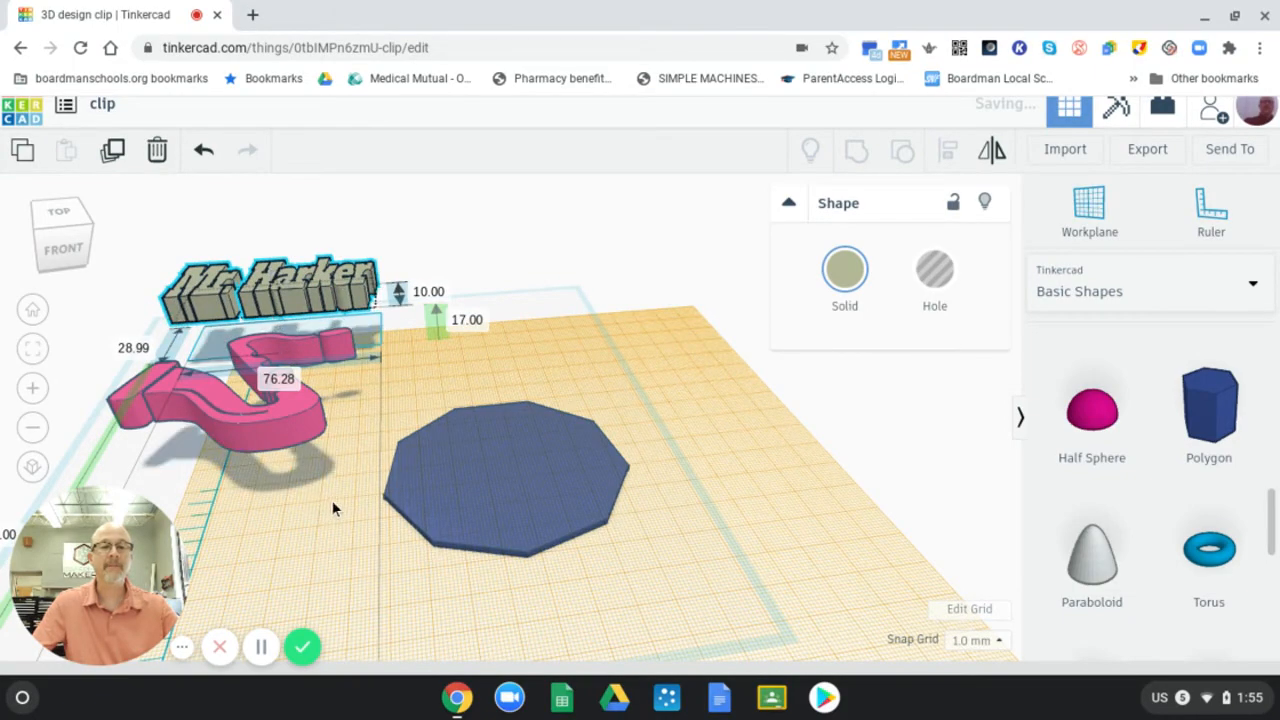
pyautogui.moveTo(332, 501)
pyautogui.mouseDown(button='right')
pyautogui.moveTo(382, 435)
pyautogui.moveTo(309, 505)
pyautogui.mouseUp(button='right')
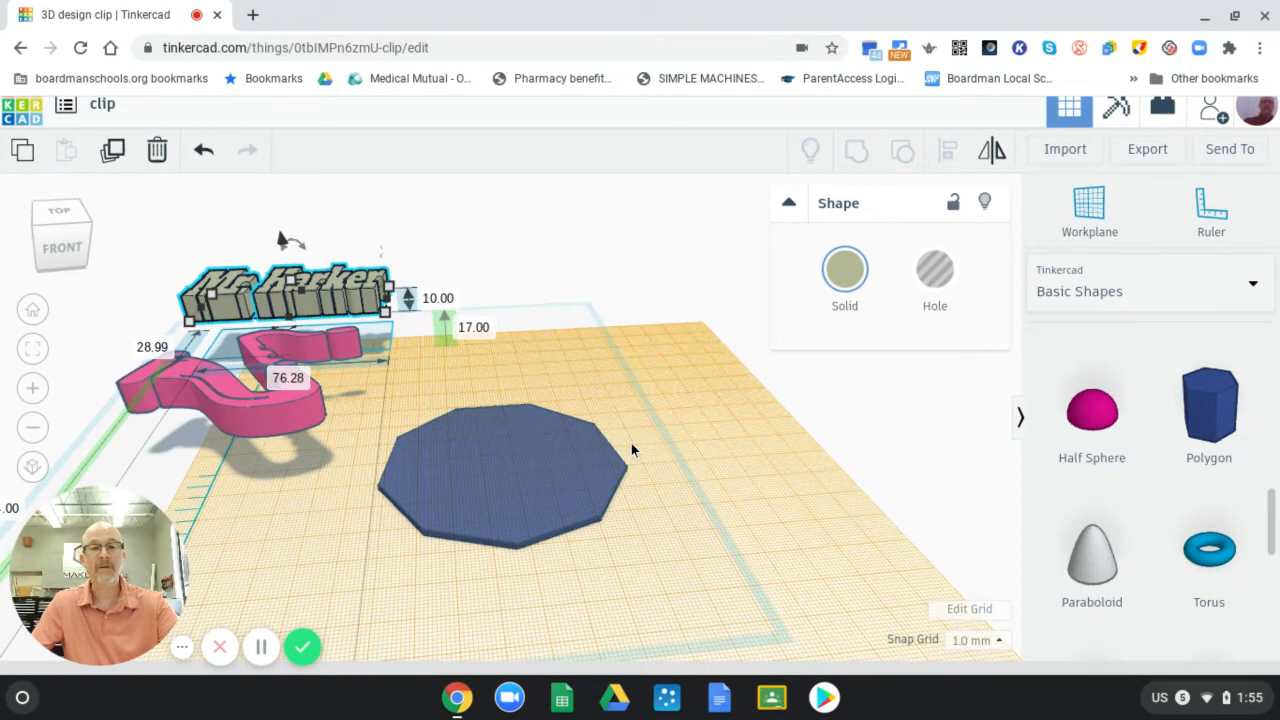
# Drop the name text and the saxophone down onto the current workplane.
pyautogui.press('d')
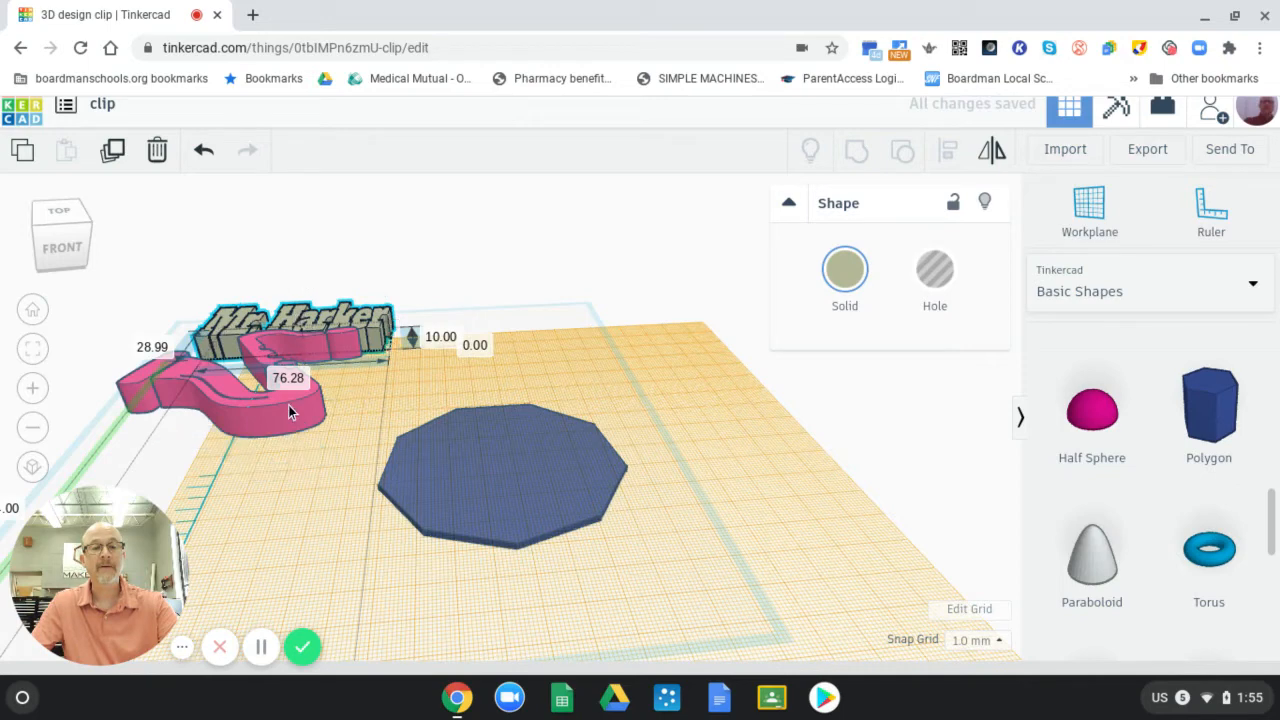
pyautogui.click(288, 411)
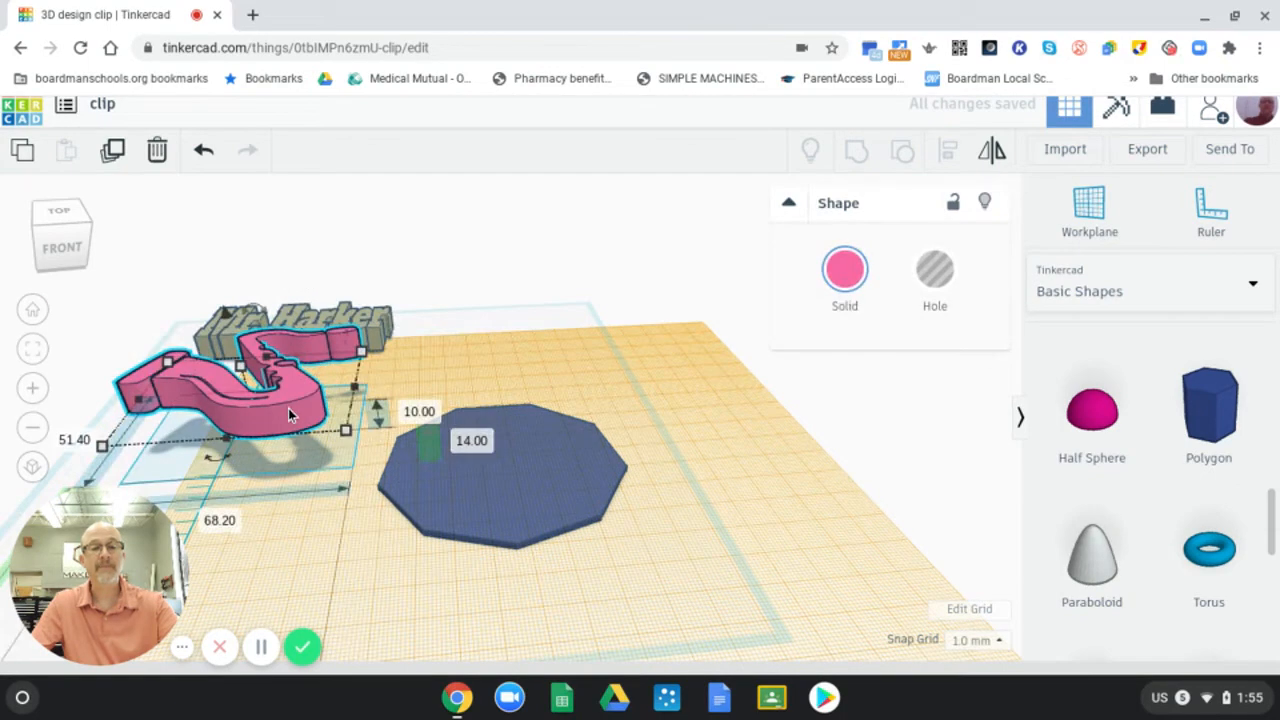
pyautogui.press('d')
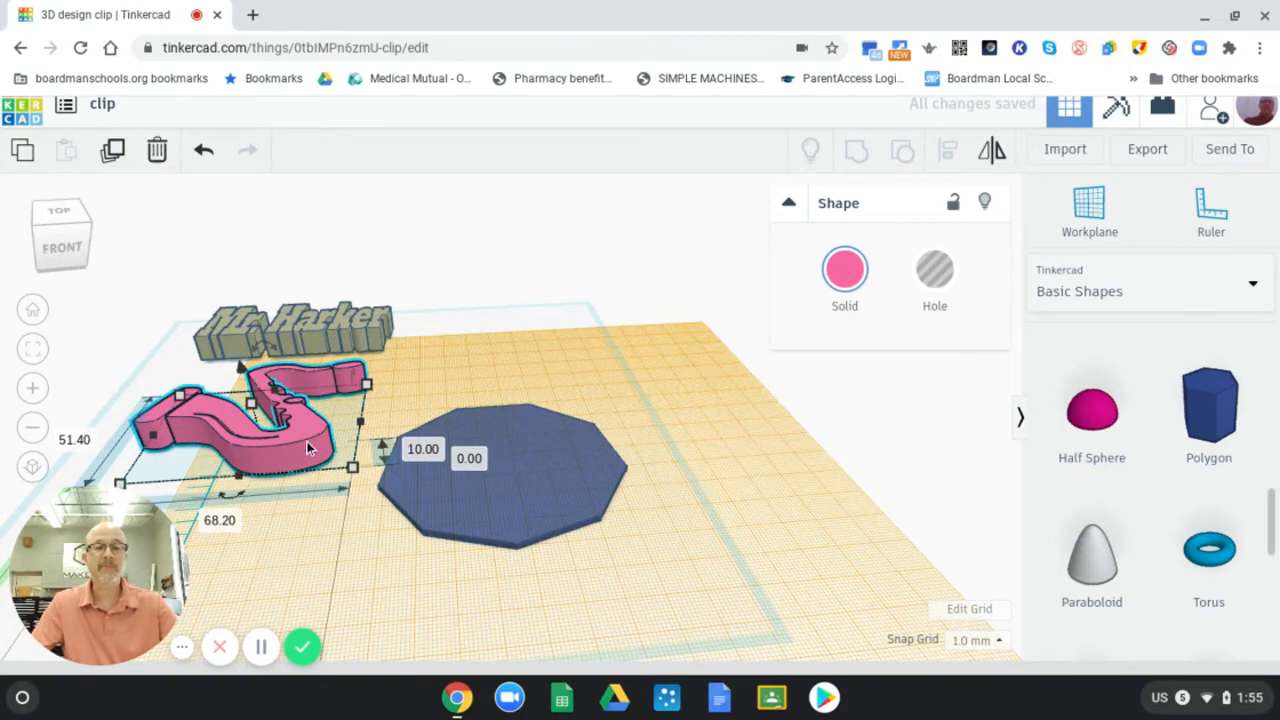
# Move the saxophone over so that it partly overlaps the polygon base.
pyautogui.moveTo(453, 599); pyautogui.dragTo(451, 635, button='right')
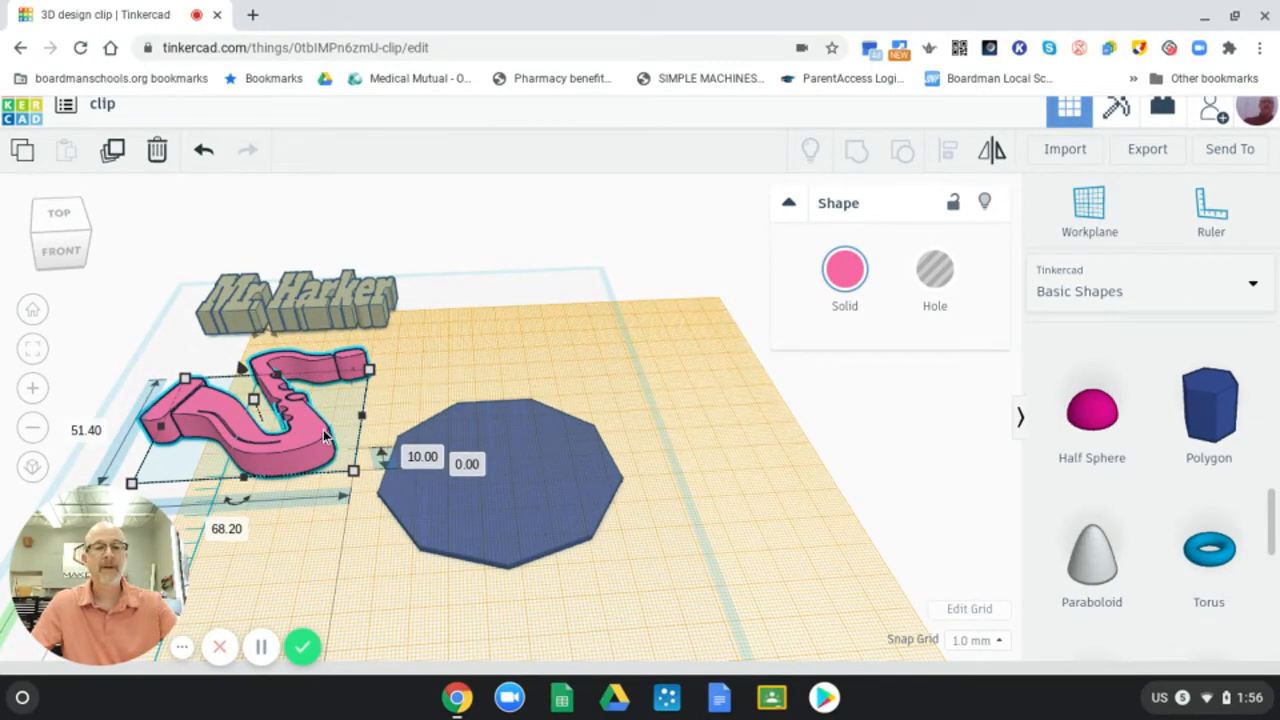
pyautogui.moveTo(328, 440); pyautogui.dragTo(482, 507)
pyautogui.moveTo(484, 514); pyautogui.dragTo(474, 521)
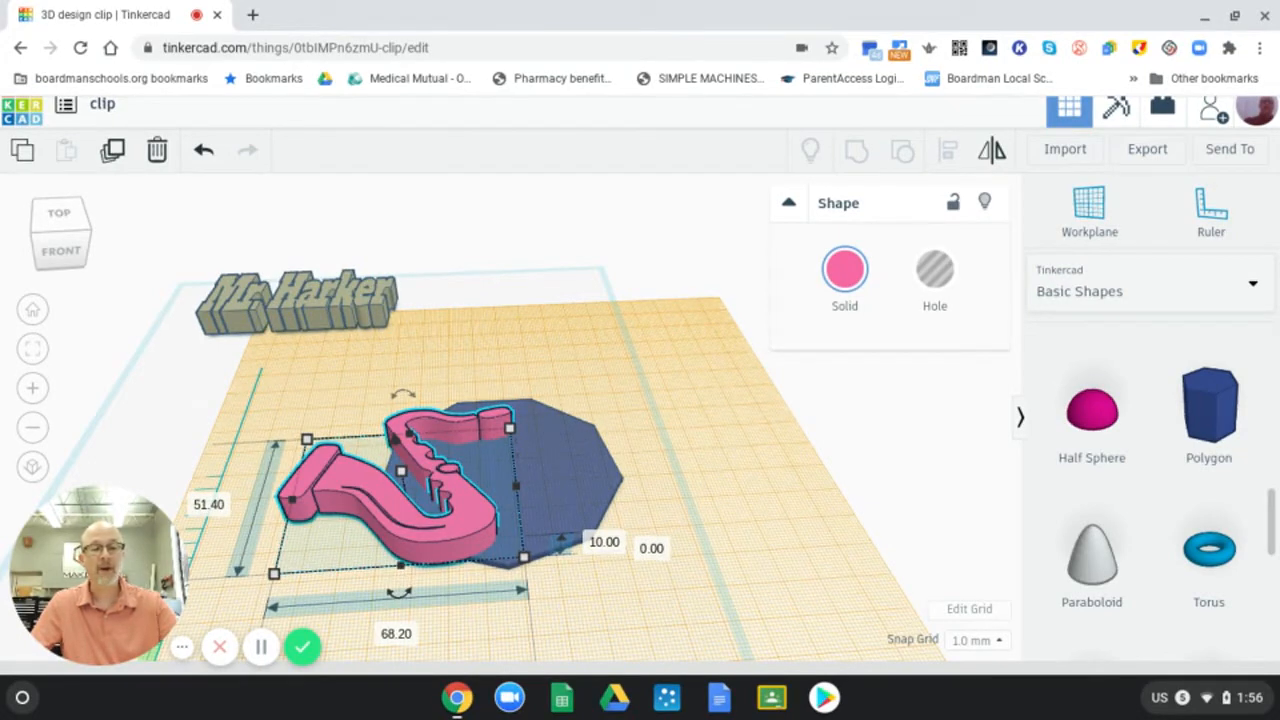
# Shrink the saxophone to 30 mm wide and 48.40 mm deep so it fits on one side of the polygon.
pyautogui.moveTo(275, 573); pyautogui.dragTo(396, 560)
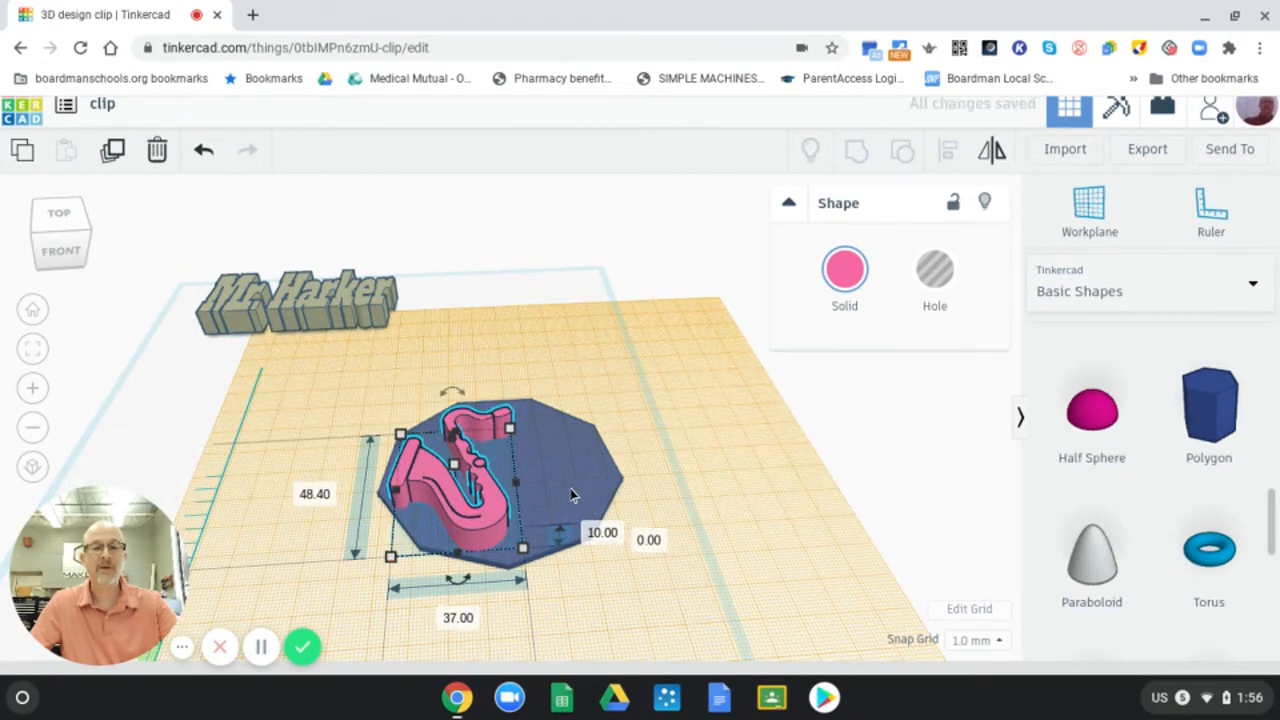
pyautogui.moveTo(536, 491); pyautogui.dragTo(559, 514, button='right')
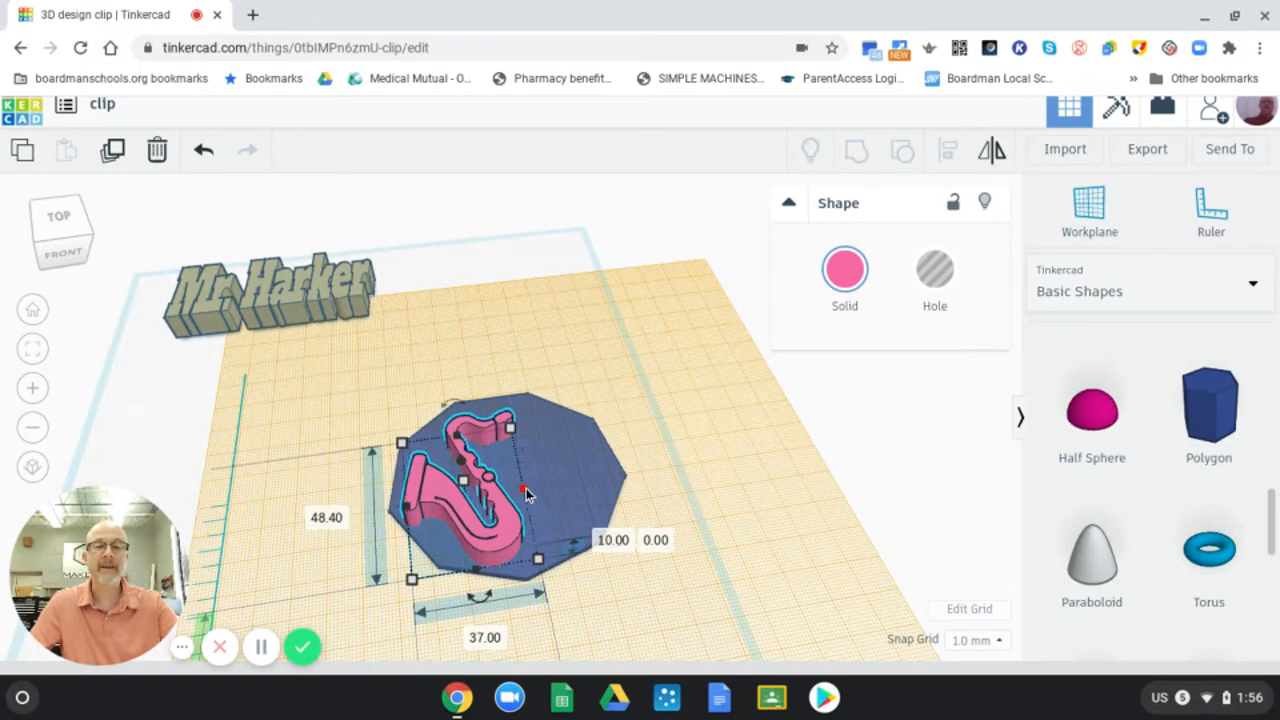
pyautogui.moveTo(526, 494); pyautogui.dragTo(501, 494)
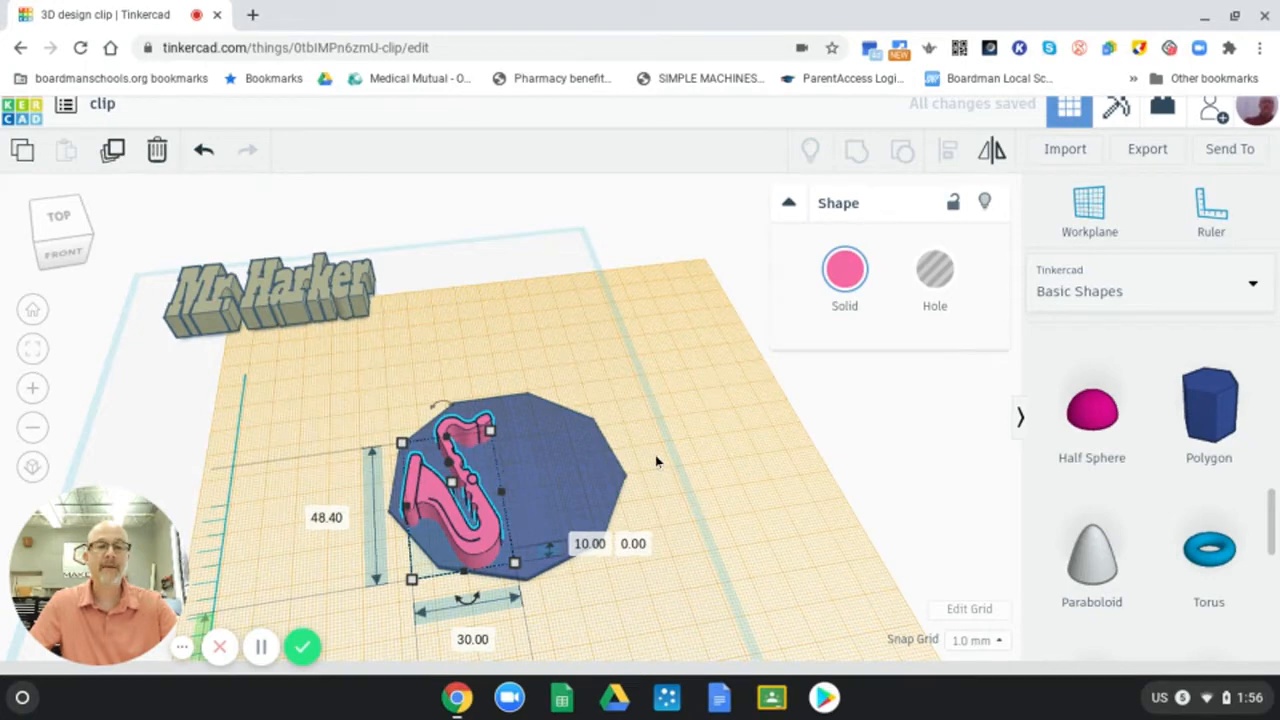
# Move the name text across the workplane to just behind the polygon.
pyautogui.click(304, 296)
pyautogui.moveTo(519, 325); pyautogui.dragTo(643, 352)
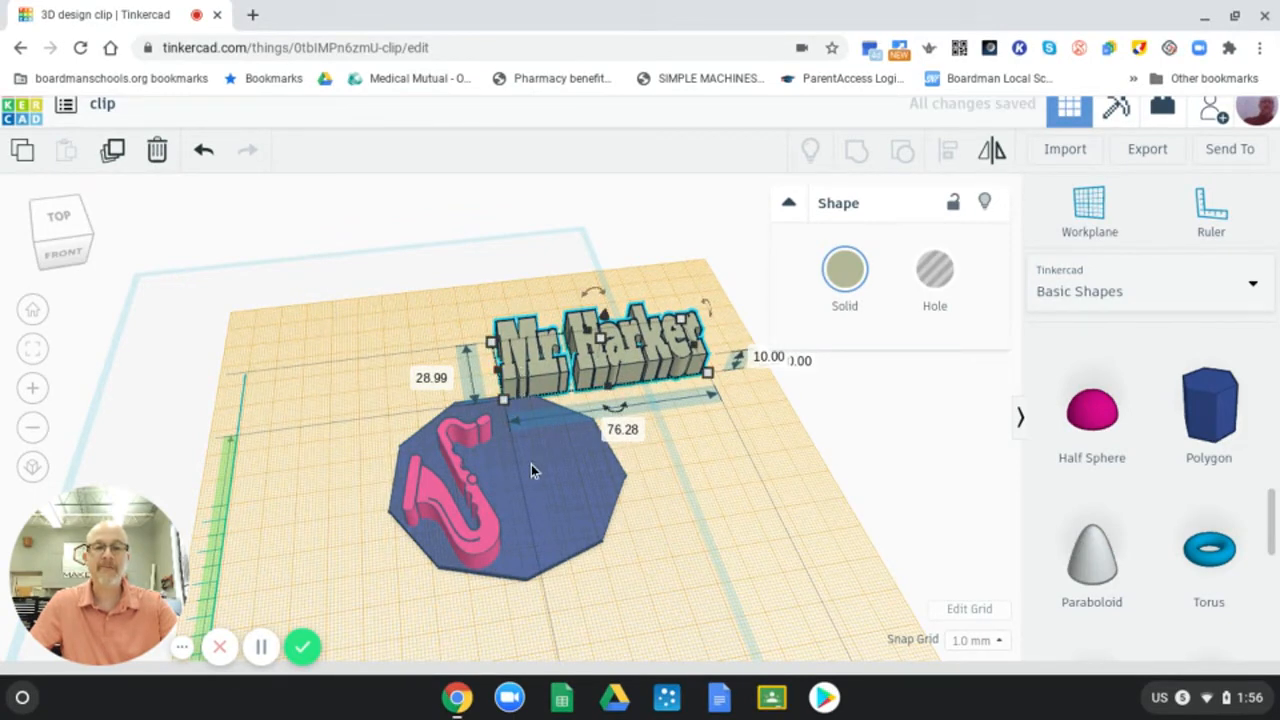
pyautogui.moveTo(615, 407); pyautogui.dragTo(686, 450)
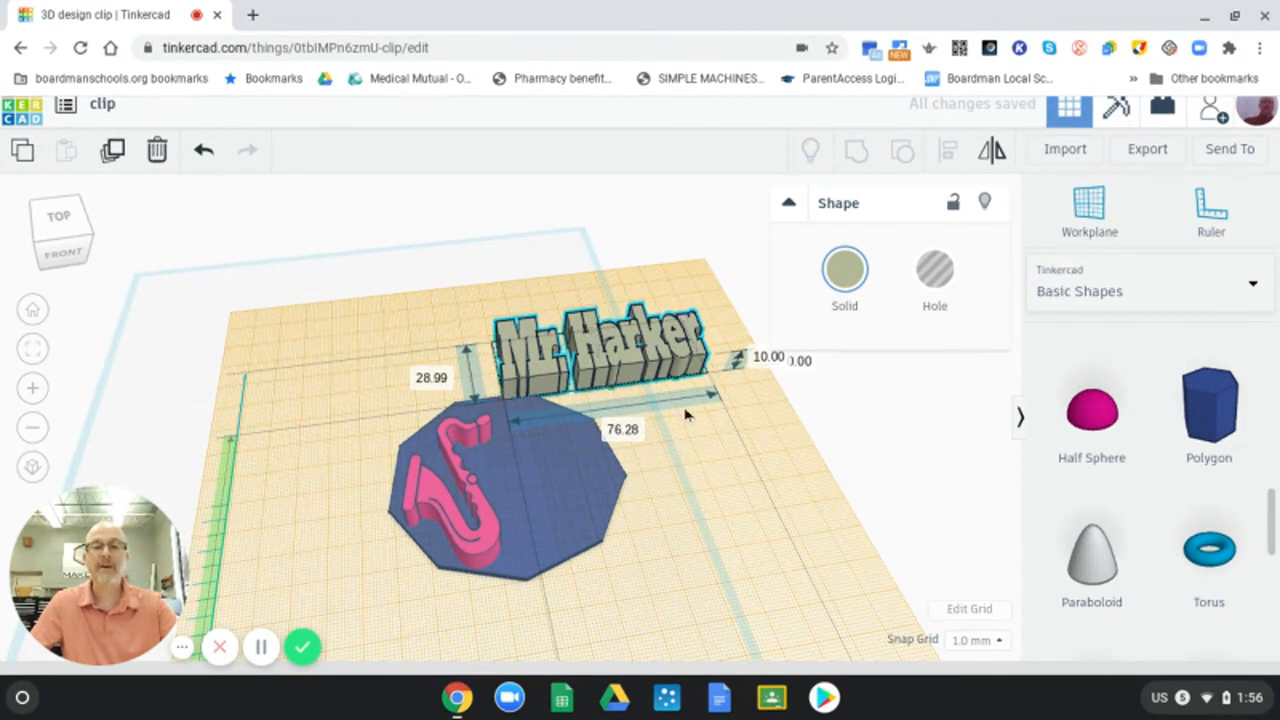
# Rotate the name text by -74° flat on the workplane so it runs lengthwise beside the saxophone.
pyautogui.moveTo(686, 414); pyautogui.dragTo(657, 437, button='right')
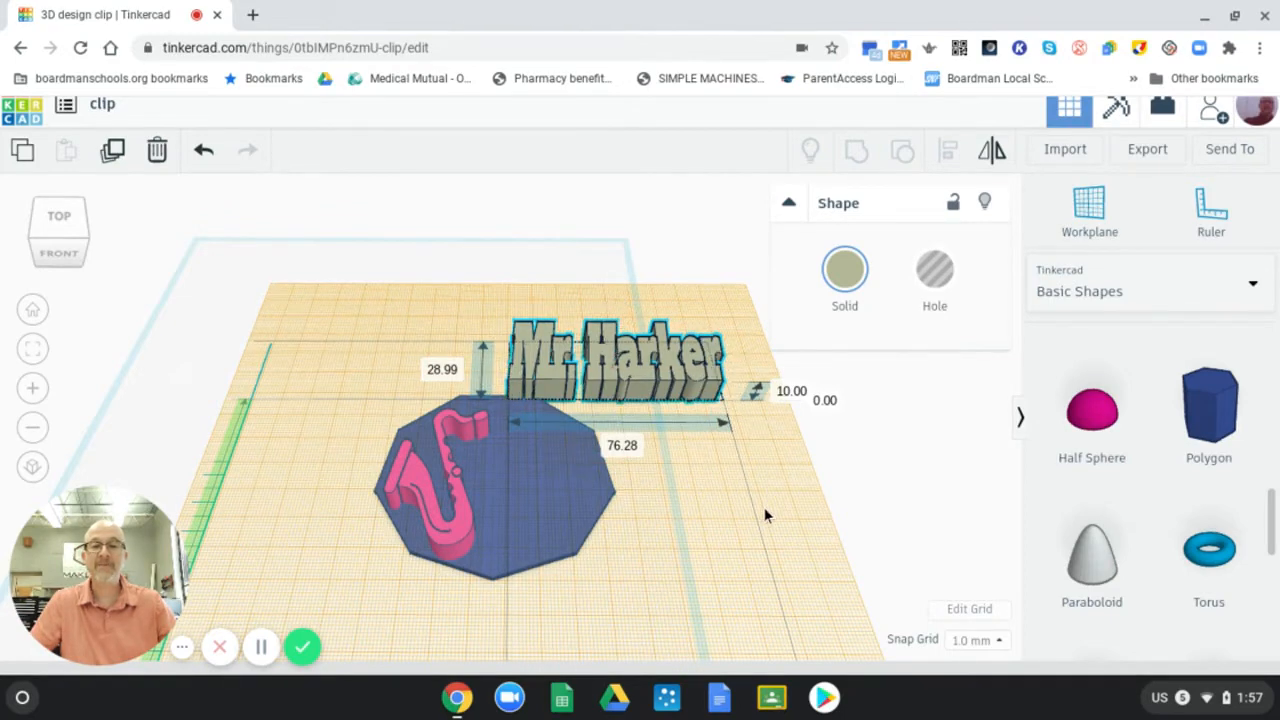
pyautogui.moveTo(764, 507); pyautogui.dragTo(658, 488, button='right')
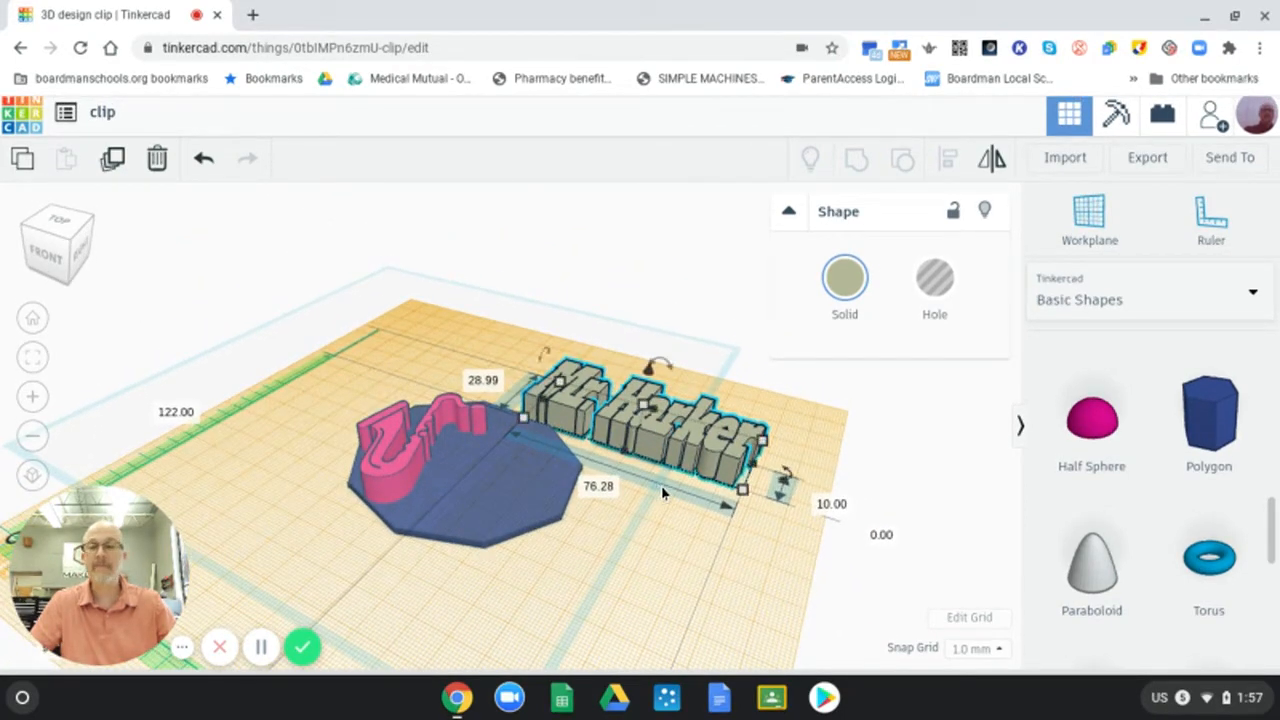
pyautogui.moveTo(787, 481)
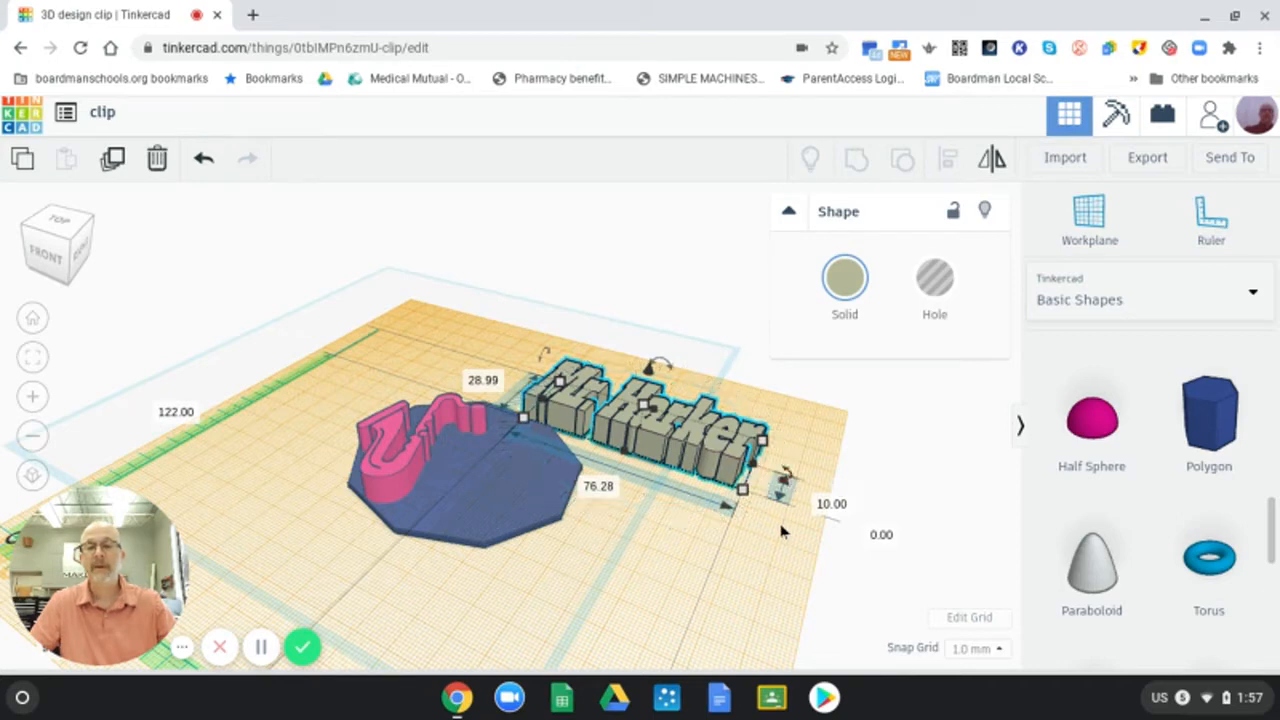
pyautogui.scroll(-2, 768, 565)
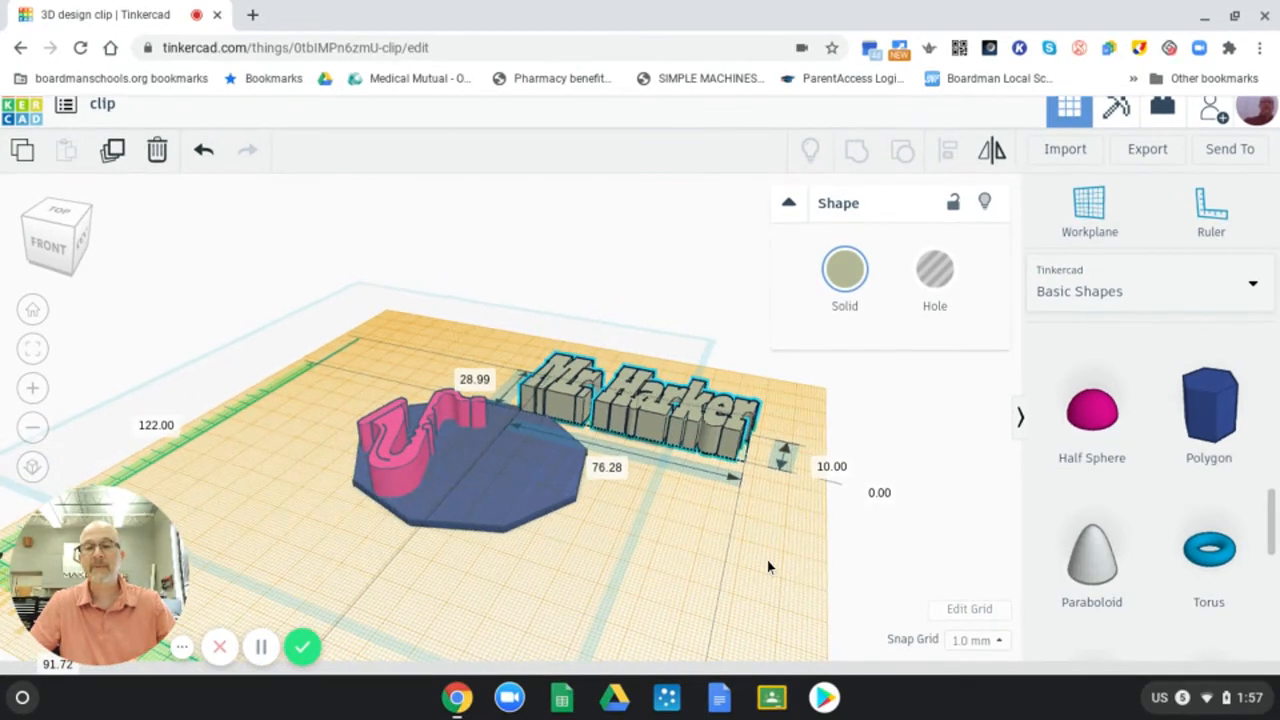
pyautogui.moveTo(722, 567); pyautogui.dragTo(668, 566, button='right')
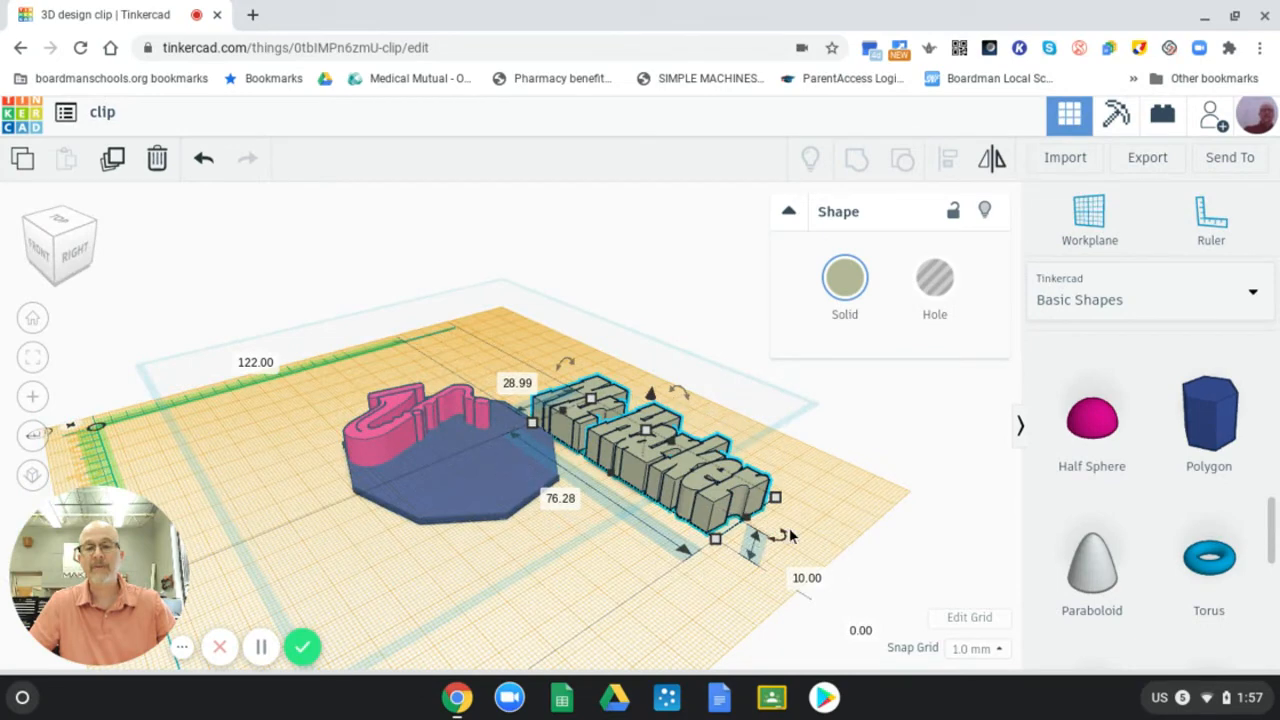
pyautogui.moveTo(790, 537); pyautogui.dragTo(785, 545)
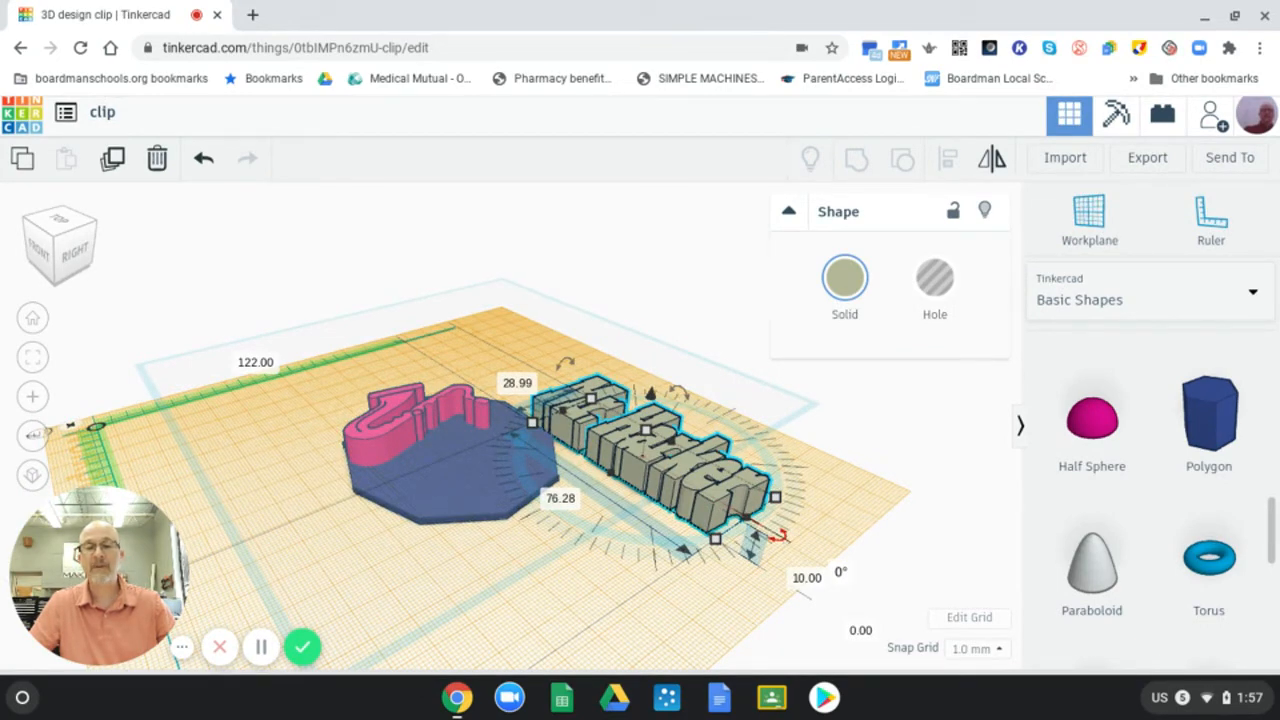
pyautogui.moveTo(782, 537); pyautogui.dragTo(782, 537)
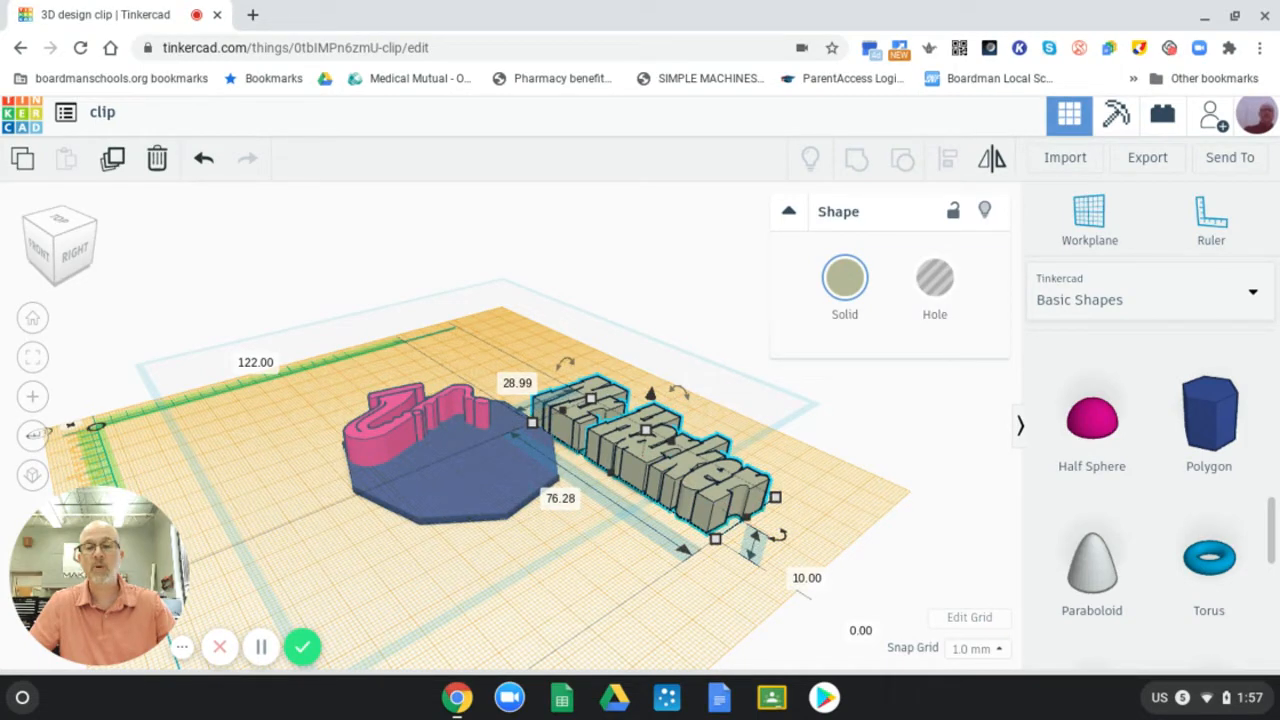
pyautogui.moveTo(785, 541); pyautogui.dragTo(785, 541)
pyautogui.click(785, 541)
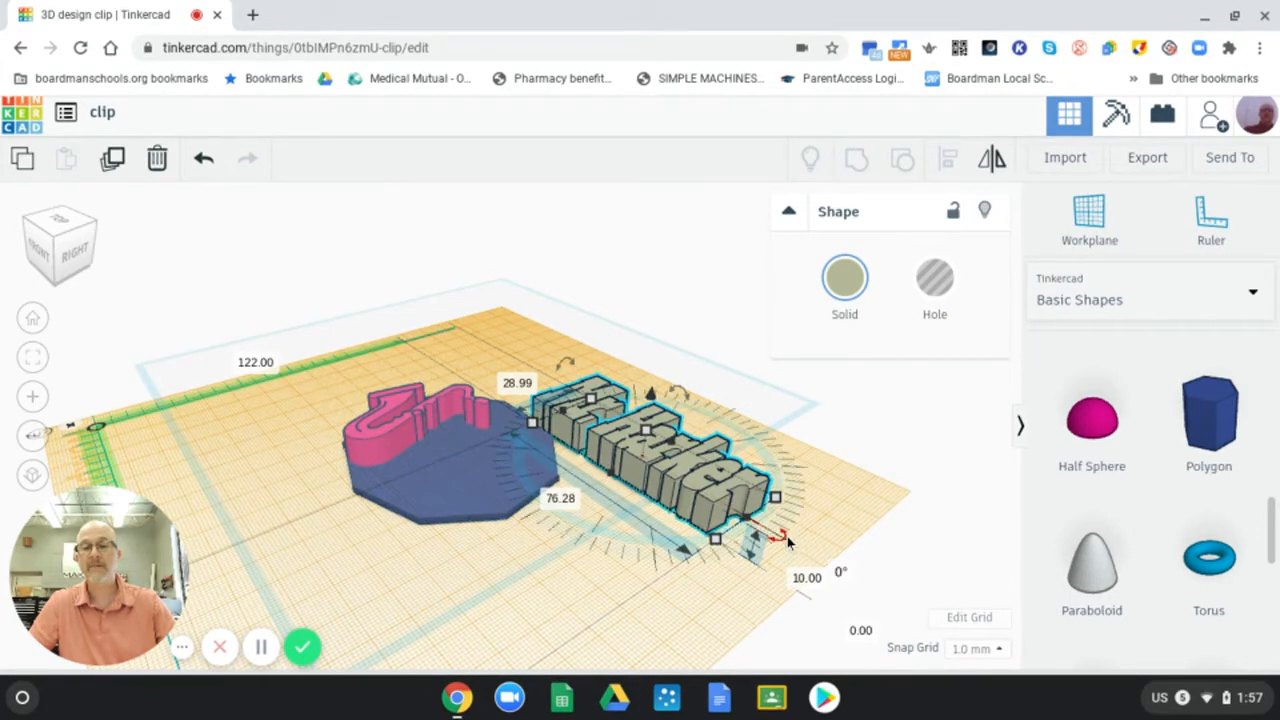
pyautogui.moveTo(787, 536); pyautogui.dragTo(838, 585)
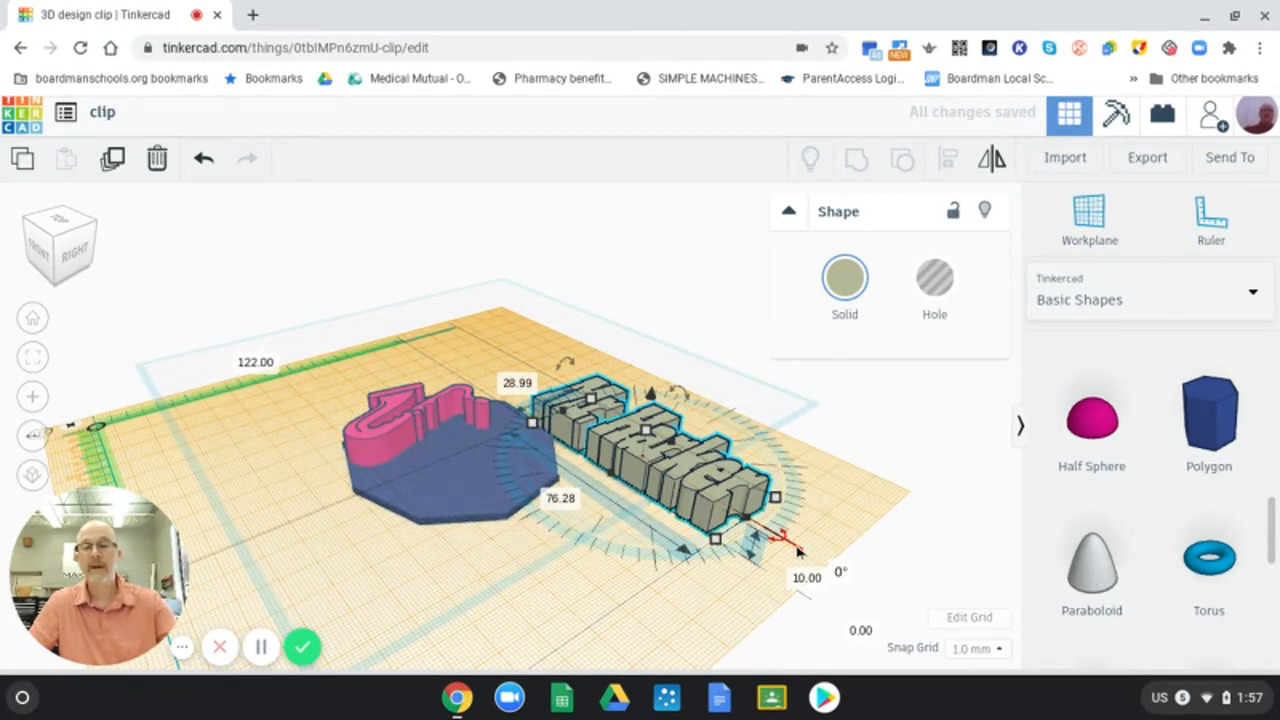
pyautogui.moveTo(787, 543); pyautogui.dragTo(452, 676)
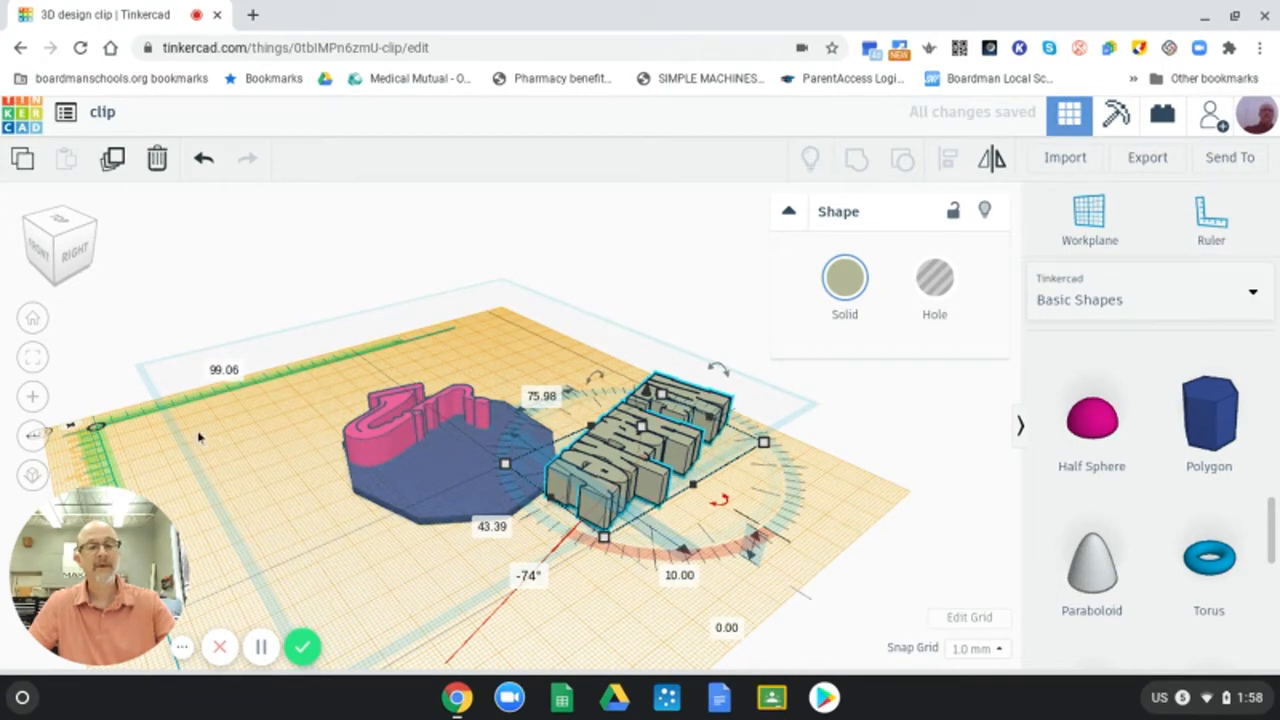
# Shrink the name text to 19 mm wide and 53.98 mm deep and place it on the polygon beside the saxophone.
pyautogui.click(33, 320)
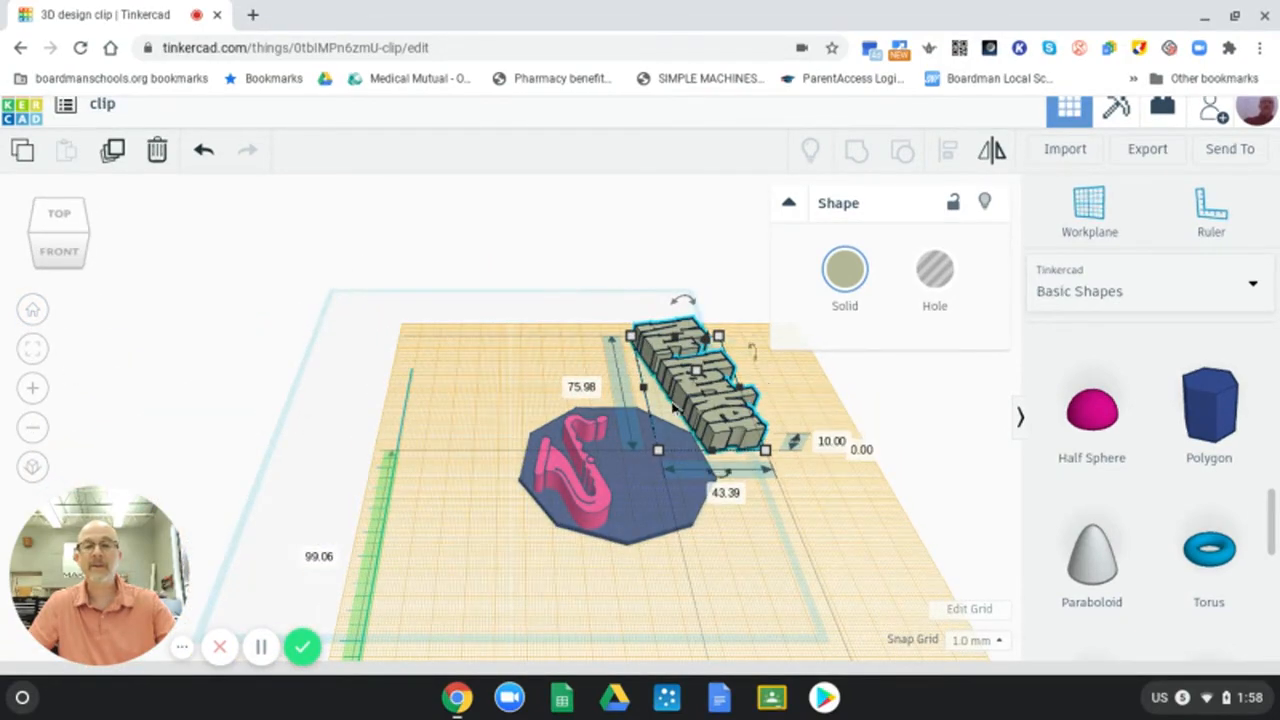
pyautogui.moveTo(716, 404); pyautogui.dragTo(690, 460)
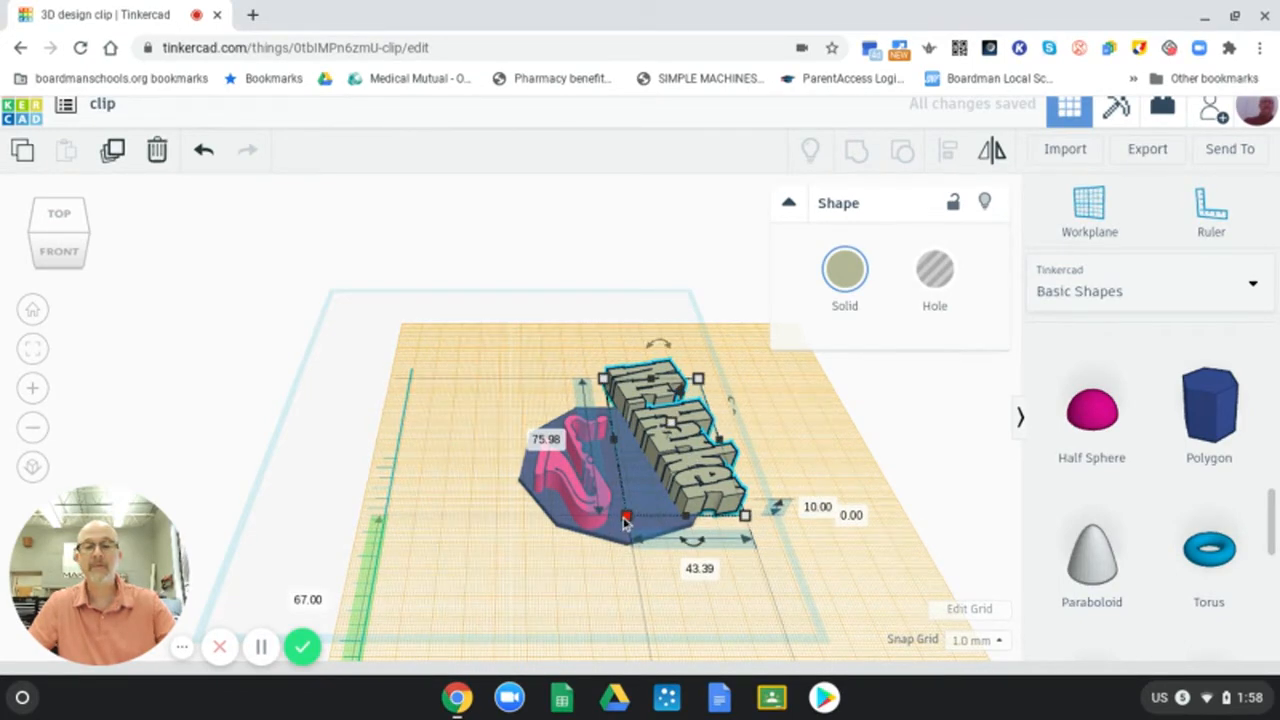
pyautogui.moveTo(625, 520); pyautogui.dragTo(680, 469)
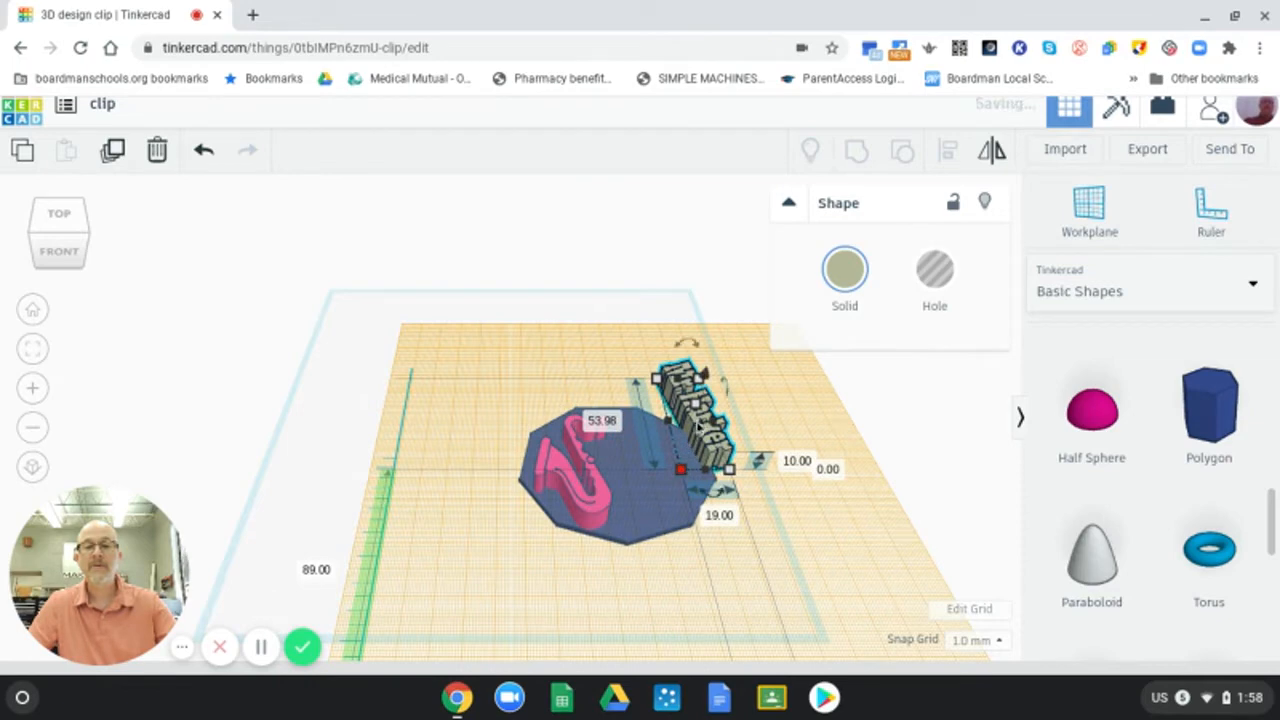
pyautogui.moveTo(700, 427); pyautogui.dragTo(652, 468)
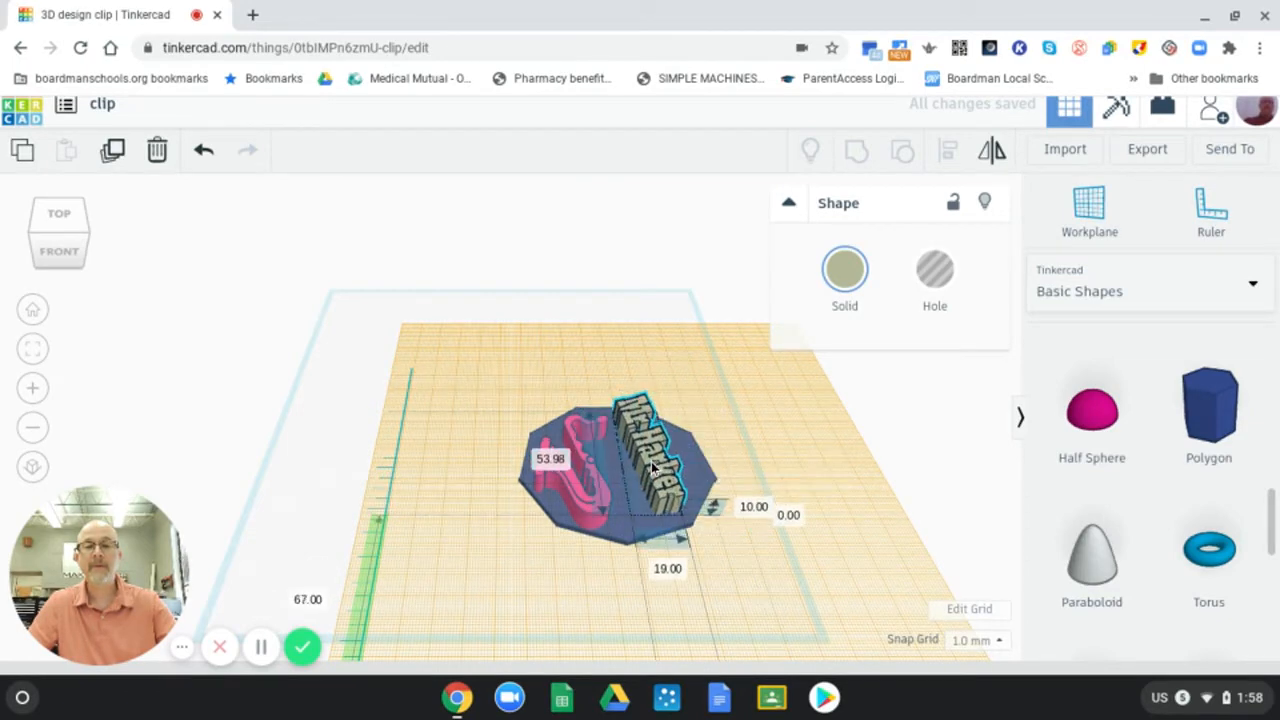
# Return the workplane from the polygon's top face to the default base grid.
pyautogui.moveTo(795, 442); pyautogui.dragTo(745, 464, button='right')
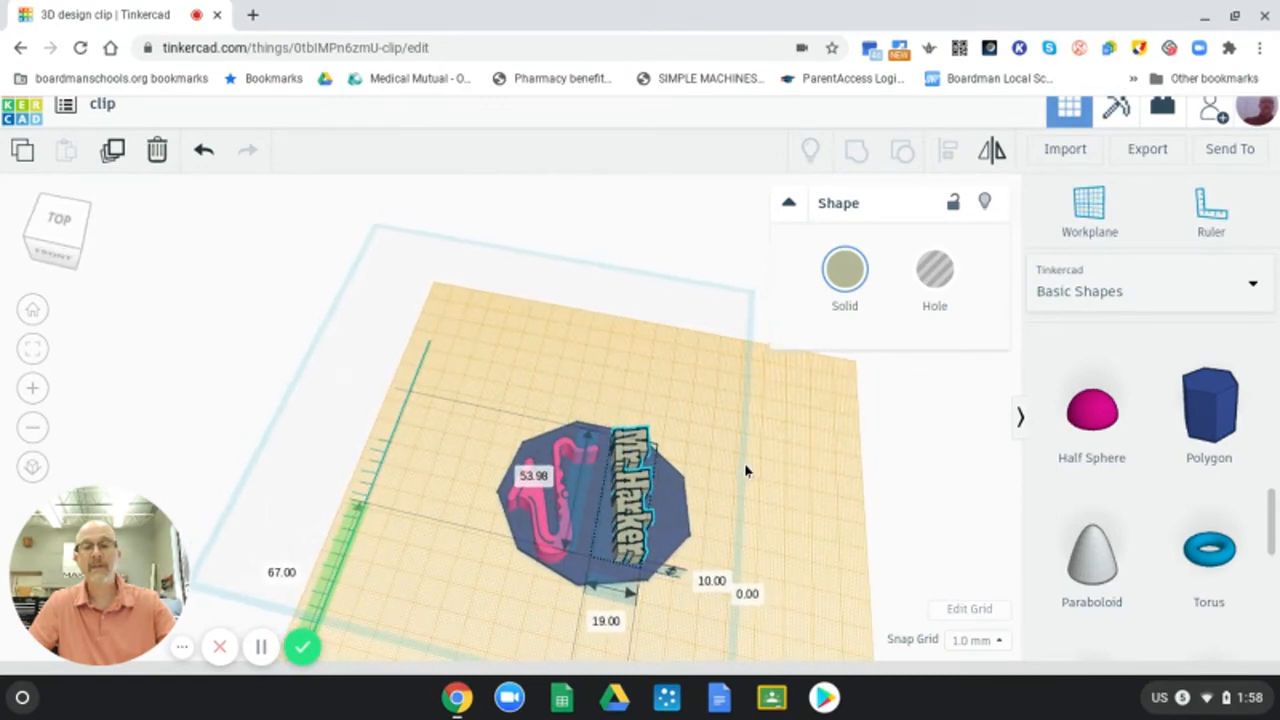
pyautogui.click(660, 495)
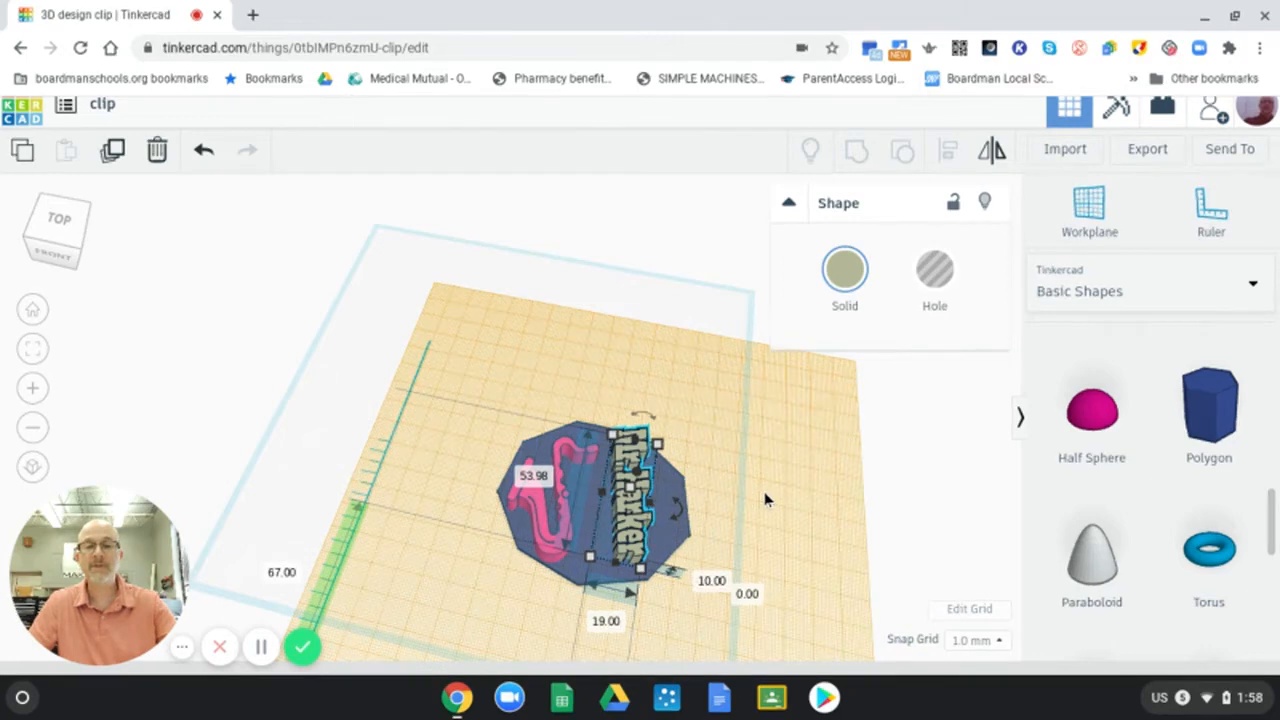
pyautogui.moveTo(766, 497); pyautogui.dragTo(768, 440, button='right')
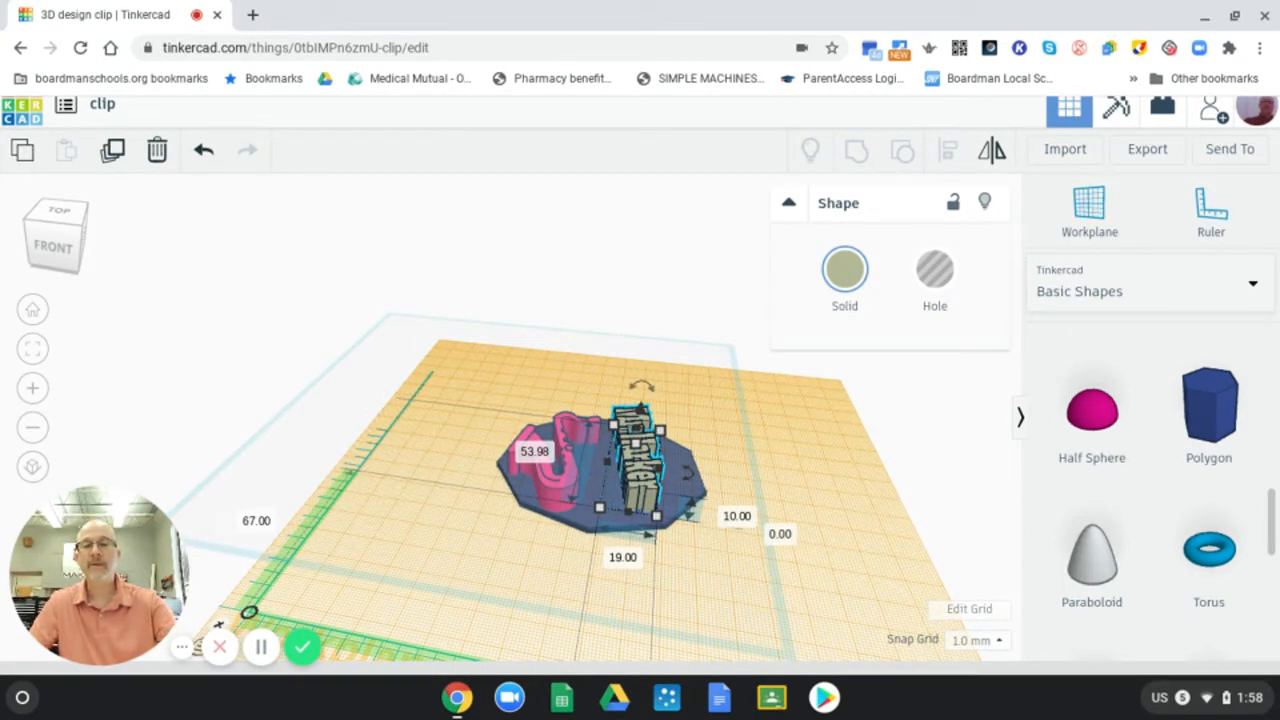
pyautogui.click(810, 420)
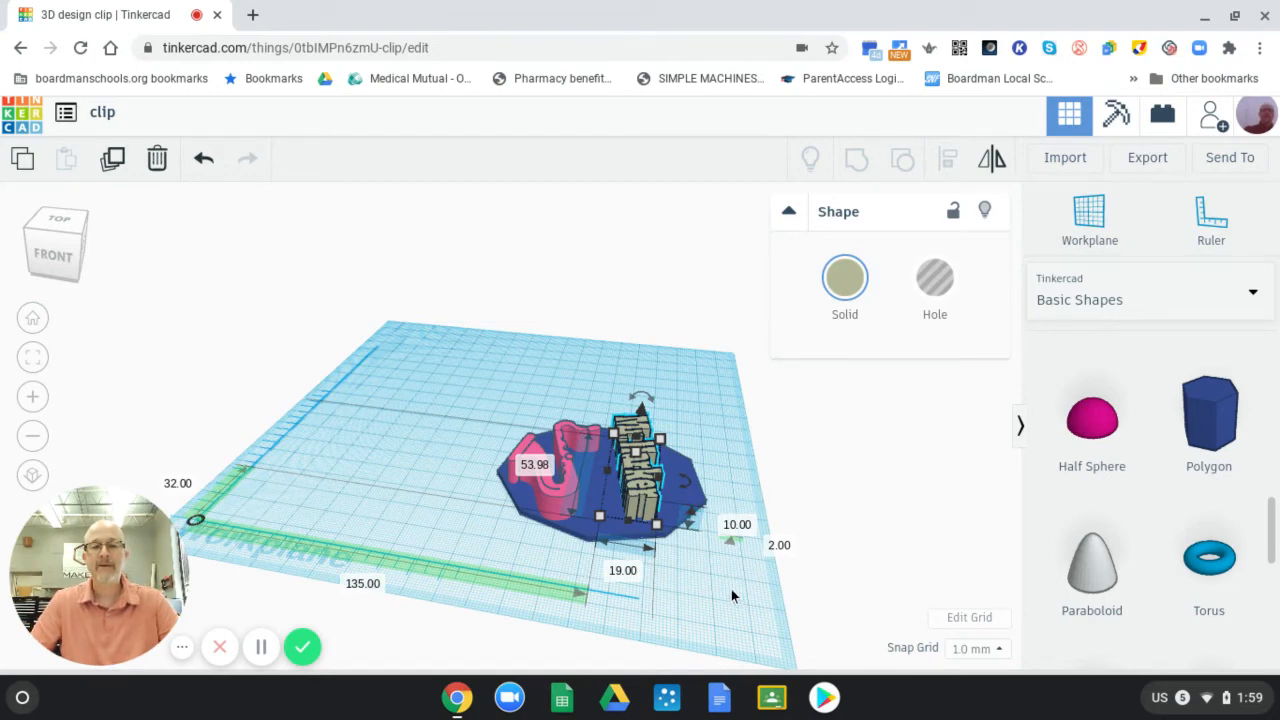
# Reduce the height of the name text on the polygon base to 4 mm.
pyautogui.moveTo(731, 595); pyautogui.dragTo(727, 565, button='right')
pyautogui.moveTo(727, 565); pyautogui.dragTo(730, 571, button='right')
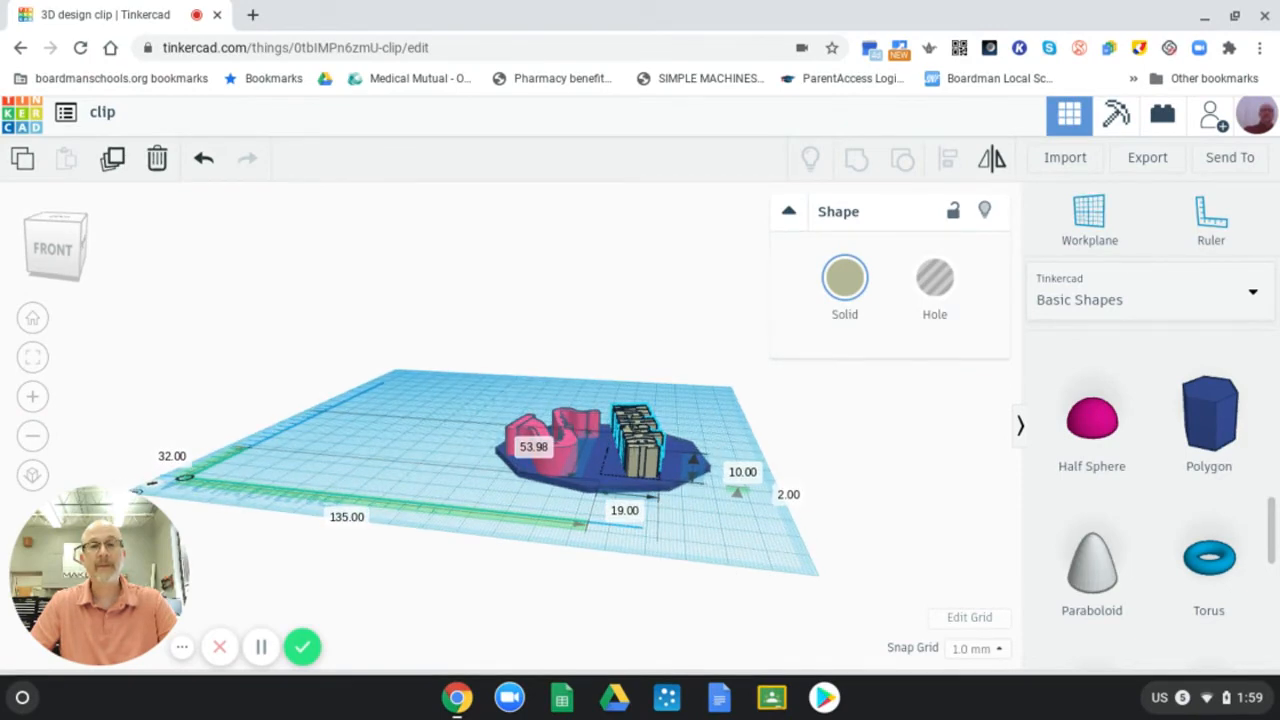
pyautogui.moveTo(730, 571); pyautogui.dragTo(714, 580, button='right')
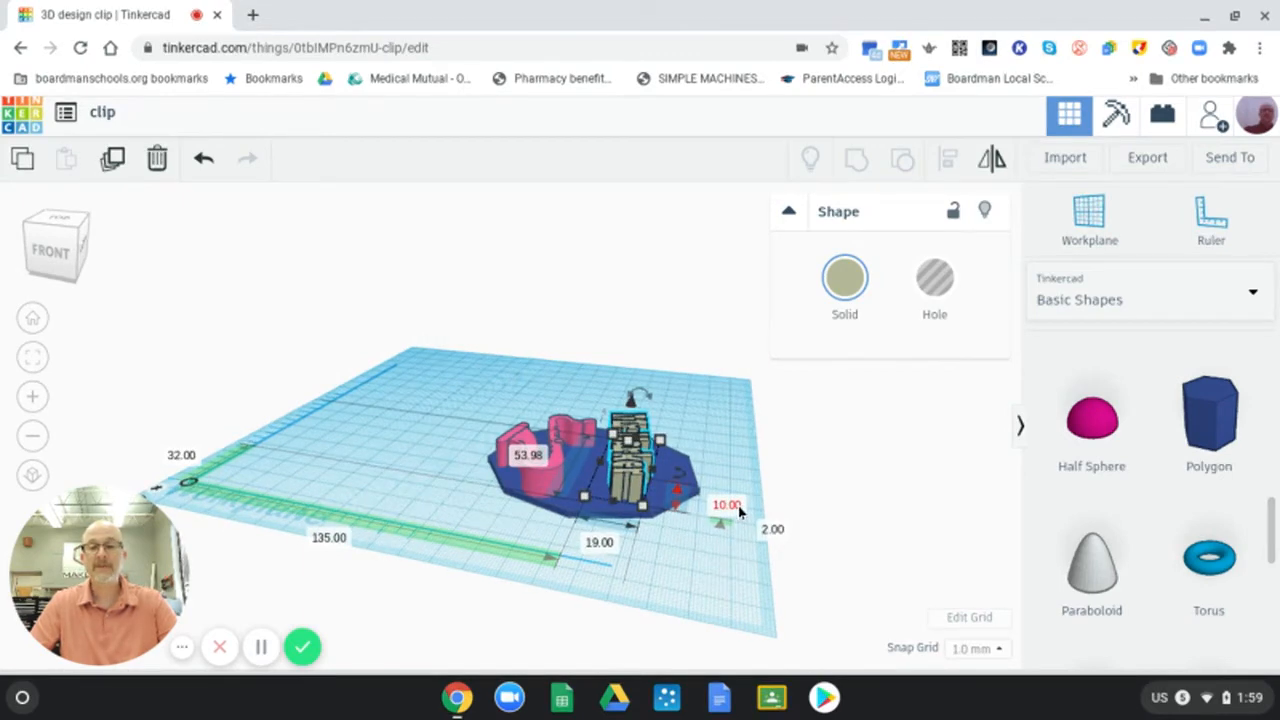
pyautogui.click(678, 463)
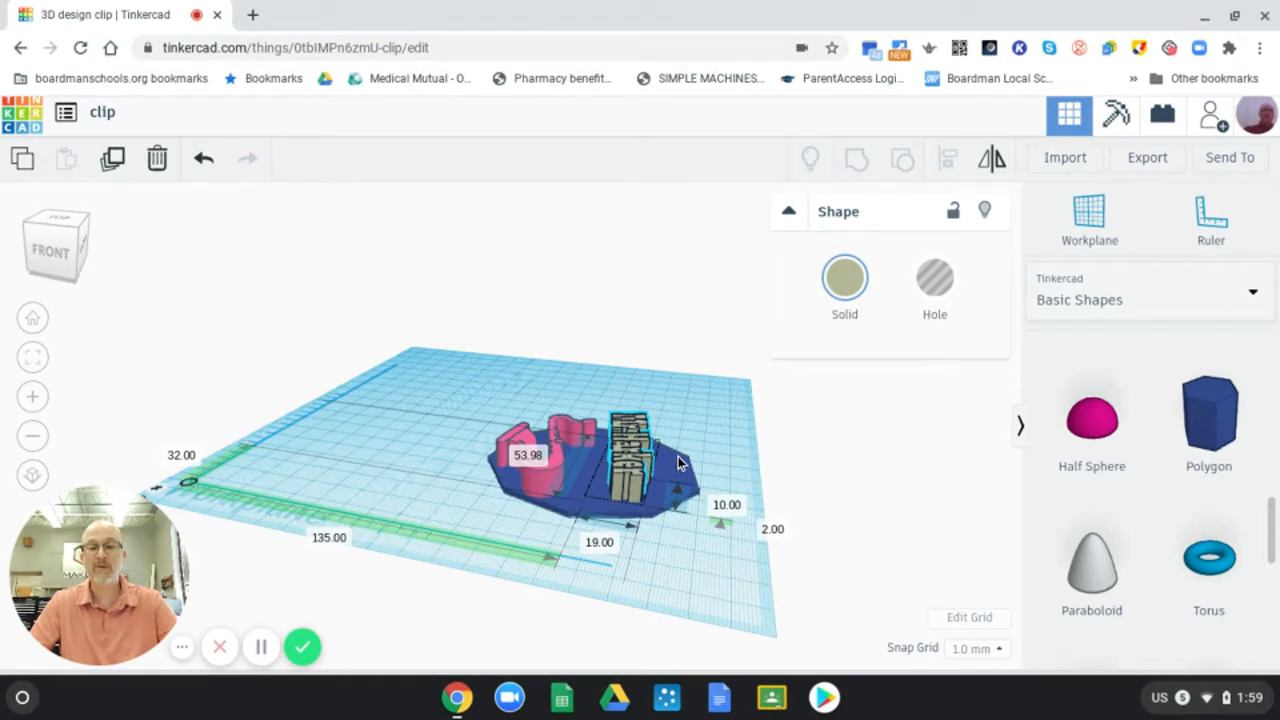
pyautogui.click(651, 484)
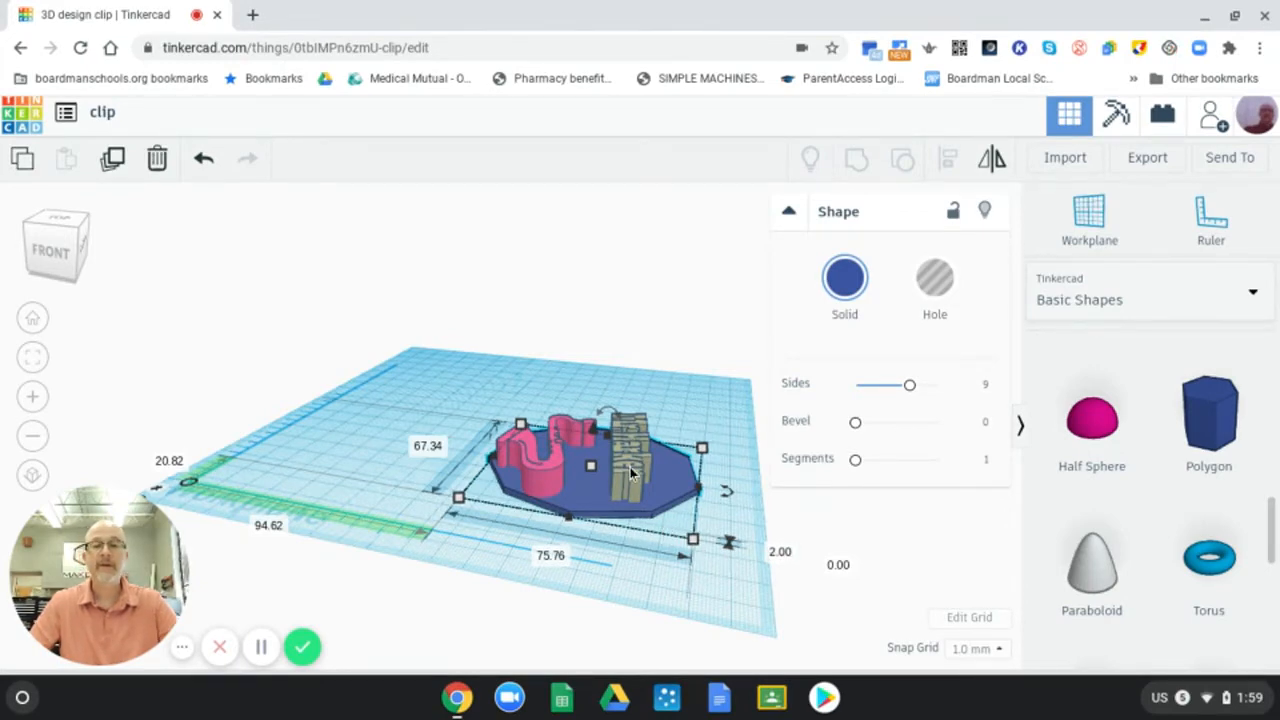
pyautogui.keyDown('shift'); pyautogui.click(628, 432); pyautogui.keyUp('shift')
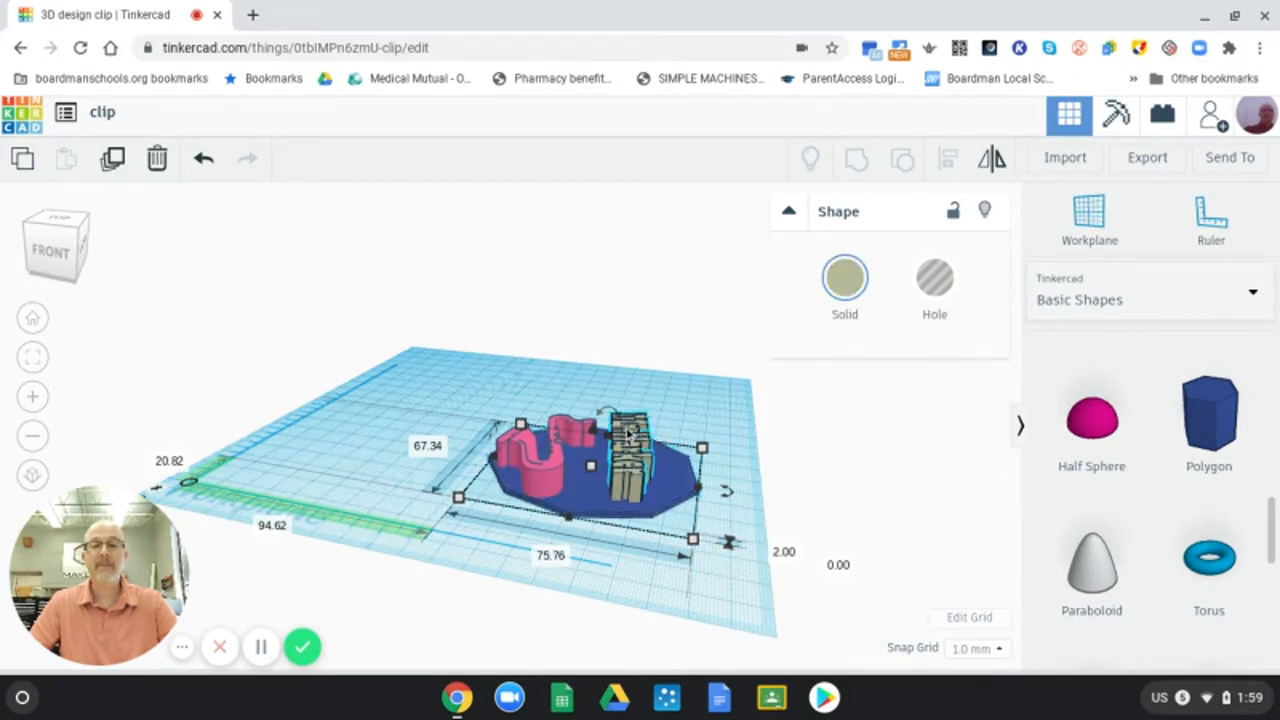
pyautogui.click(628, 432)
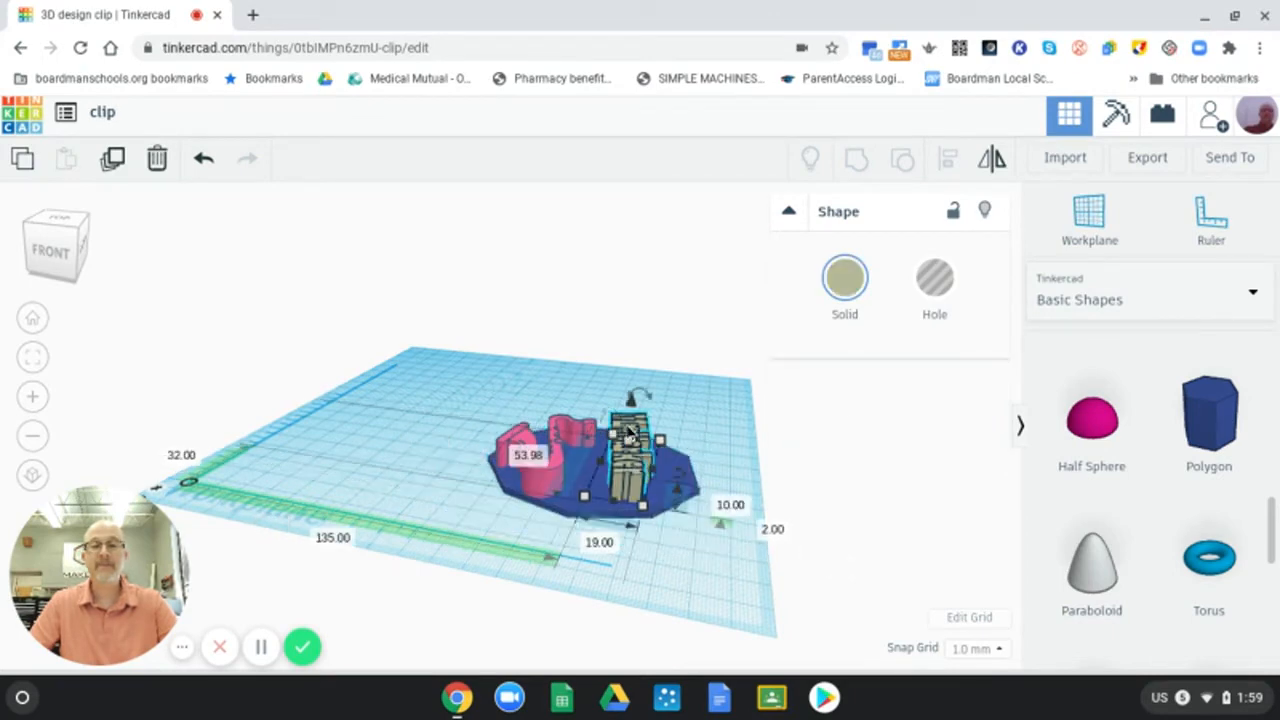
pyautogui.click(729, 506)
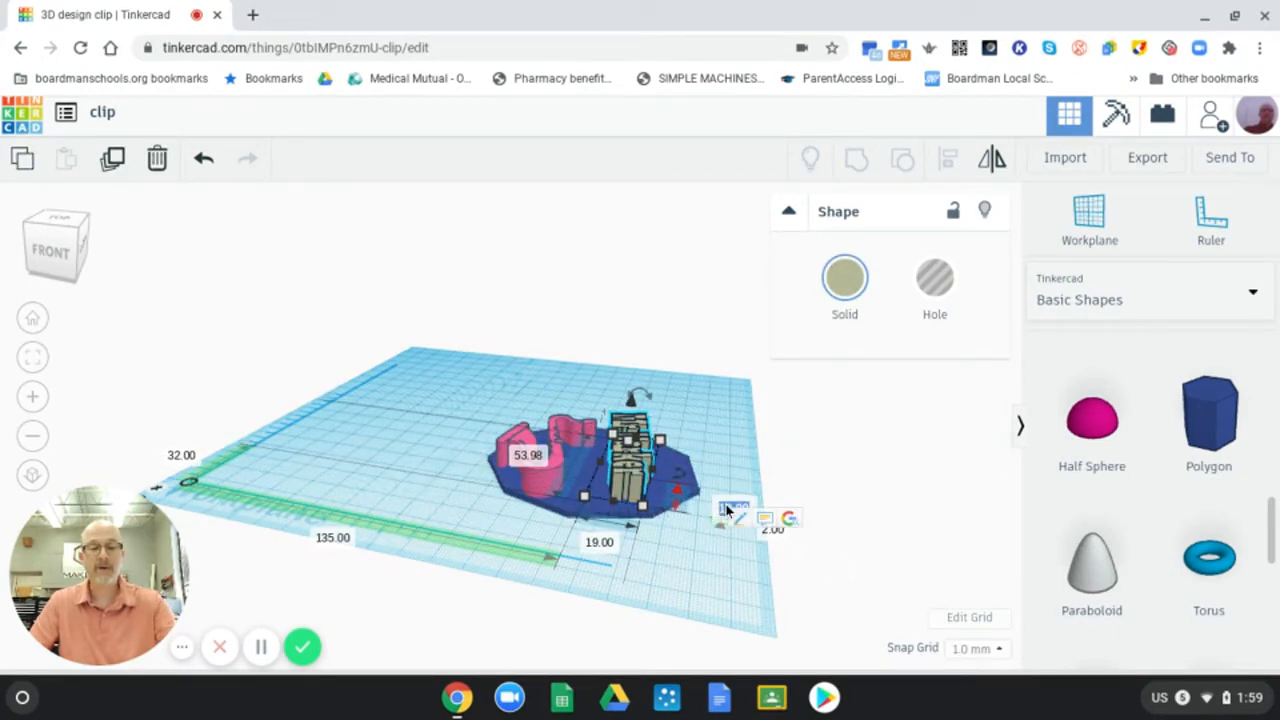
pyautogui.press('BackSpace')
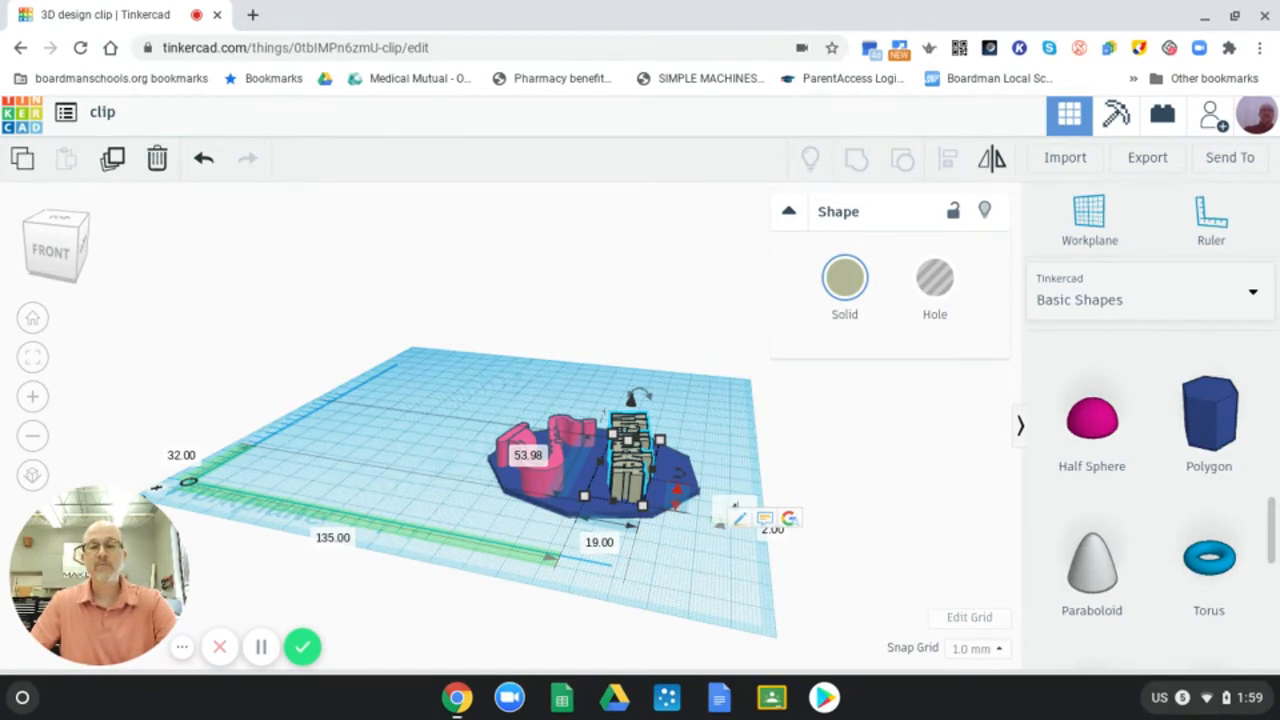
pyautogui.write('4')
pyautogui.press('Return')
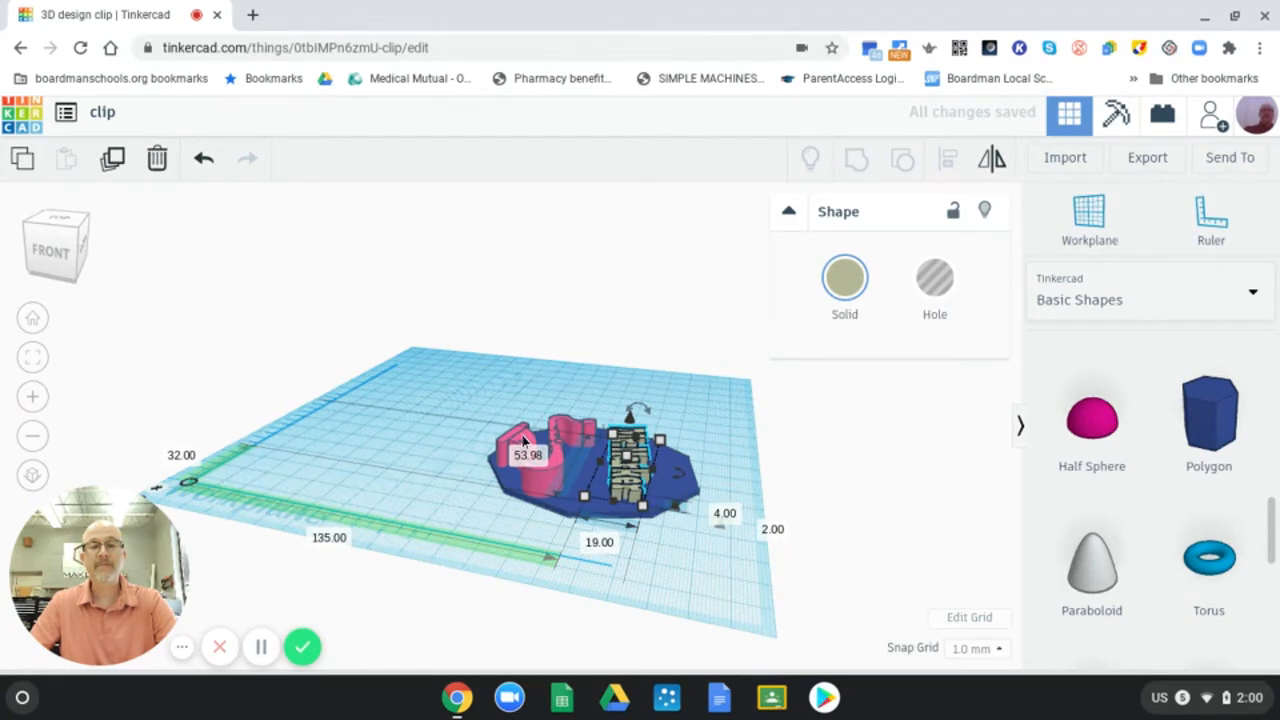
# Reduce the height of the saxophone on the polygon base to 4 mm.
pyautogui.click(522, 441)
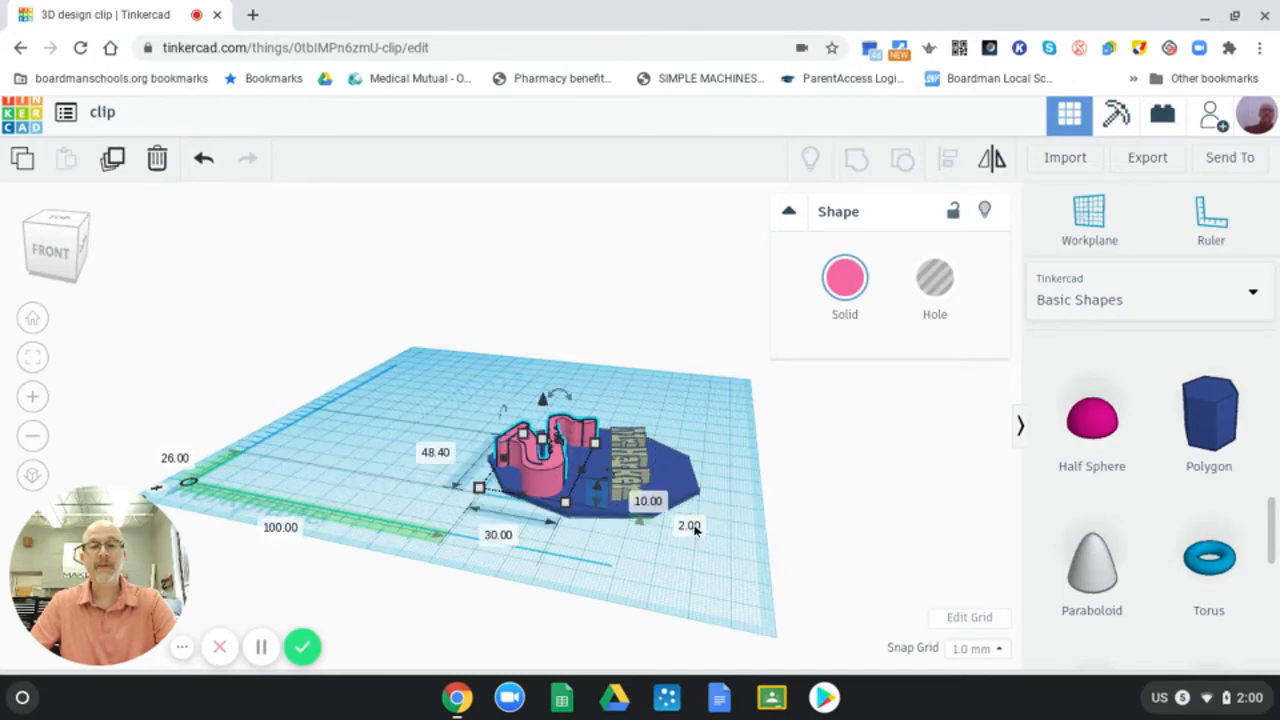
pyautogui.click(648, 501)
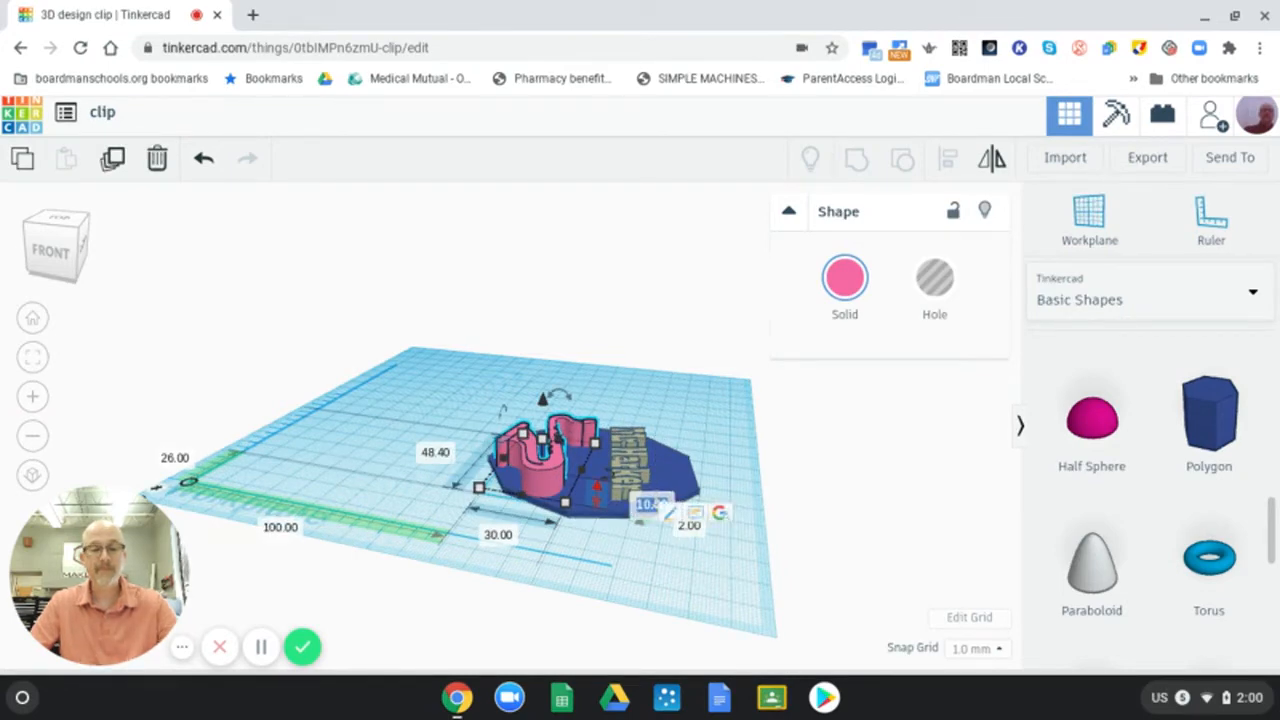
pyautogui.write('4')
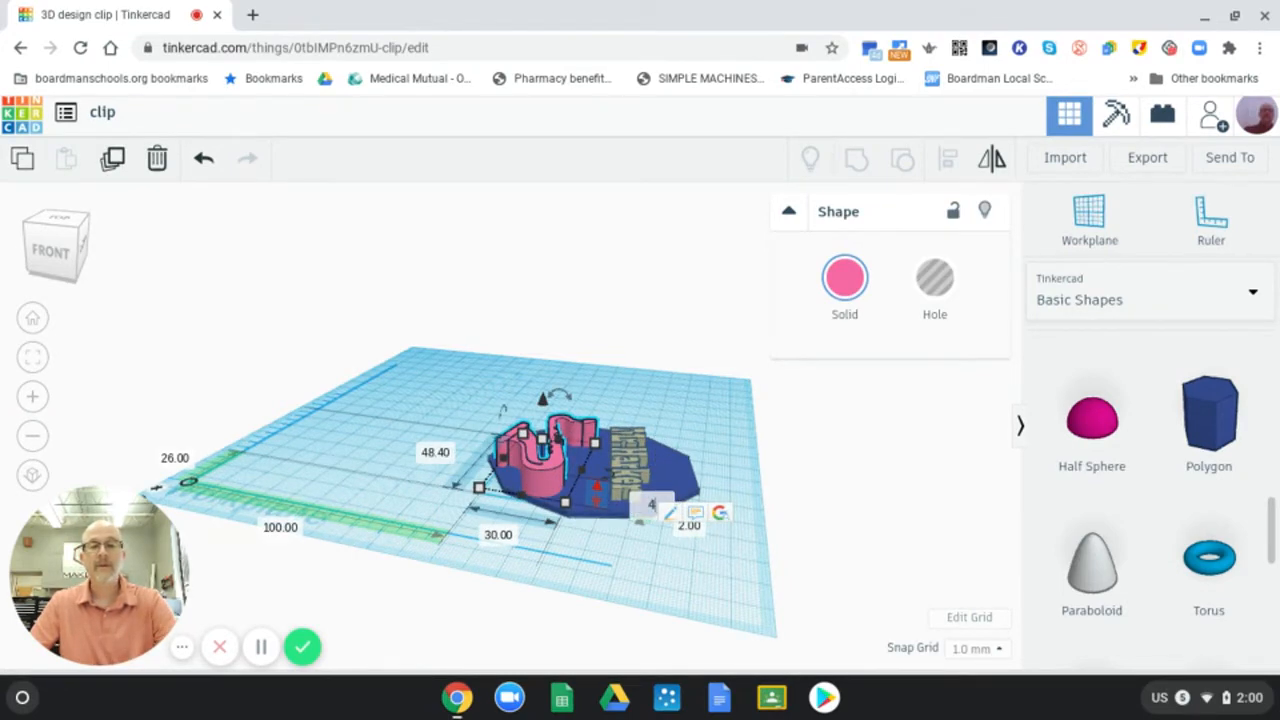
pyautogui.press('Return')
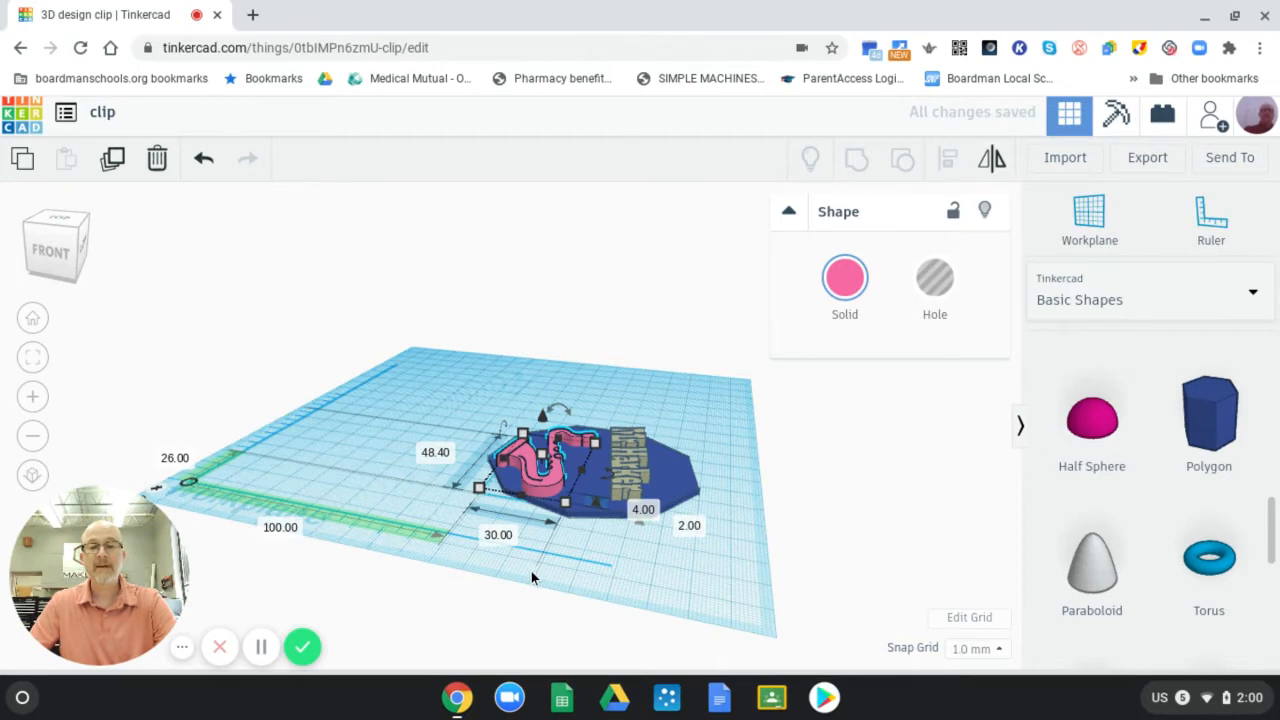
# Rotate the name text slightly, flat on the polygon, so it runs straighter front to back beside the saxophone.
pyautogui.moveTo(531, 571); pyautogui.dragTo(593, 608, button='right')
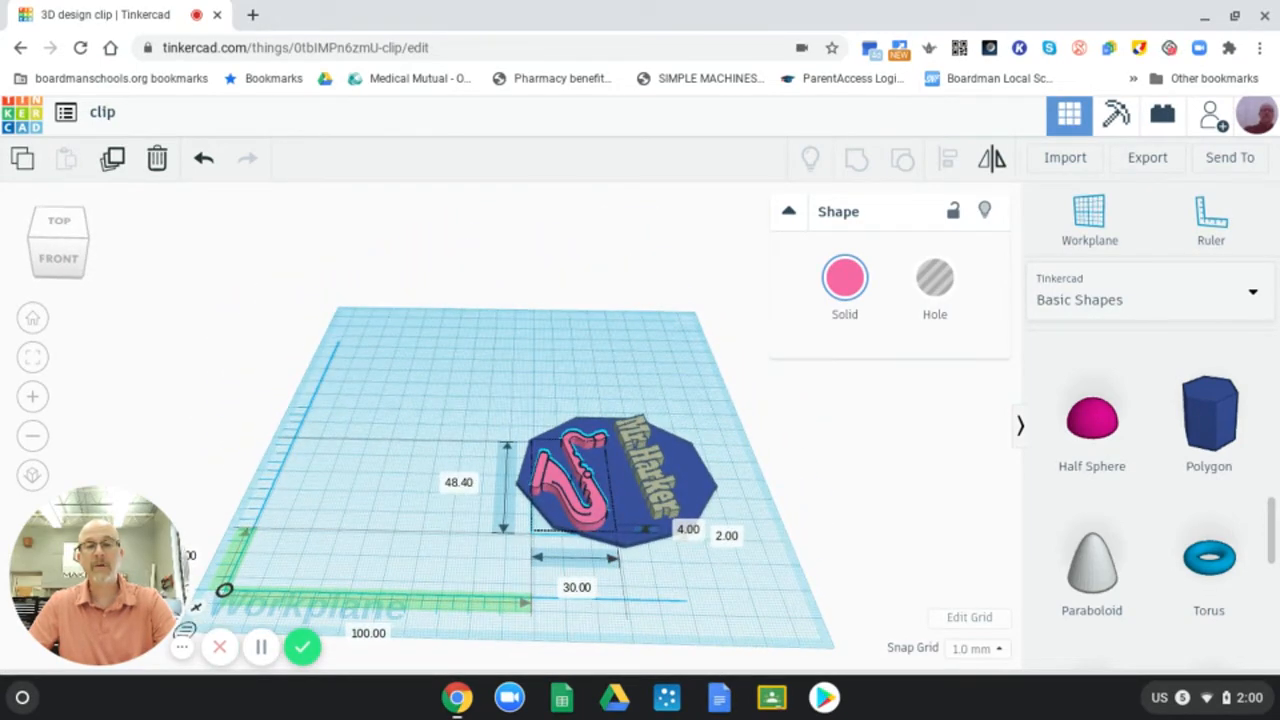
pyautogui.click(613, 530)
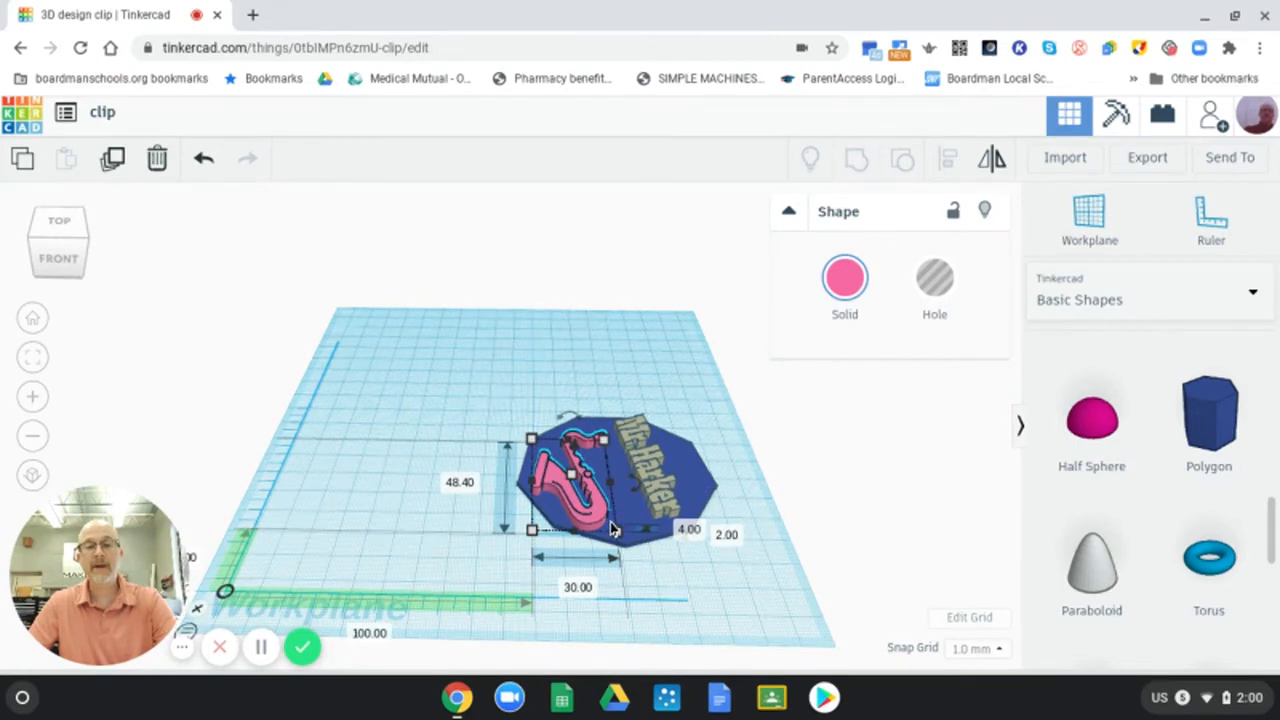
pyautogui.click(660, 490)
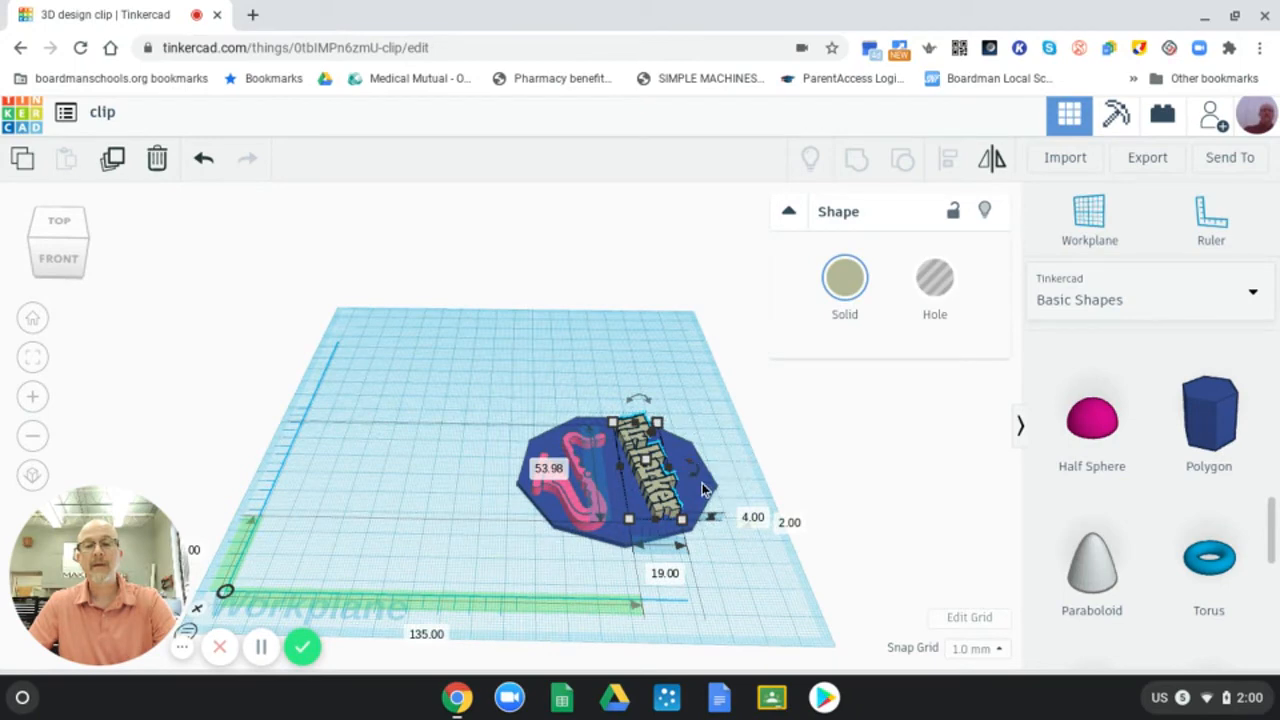
pyautogui.moveTo(702, 483); pyautogui.dragTo(781, 484)
pyautogui.click(778, 420)
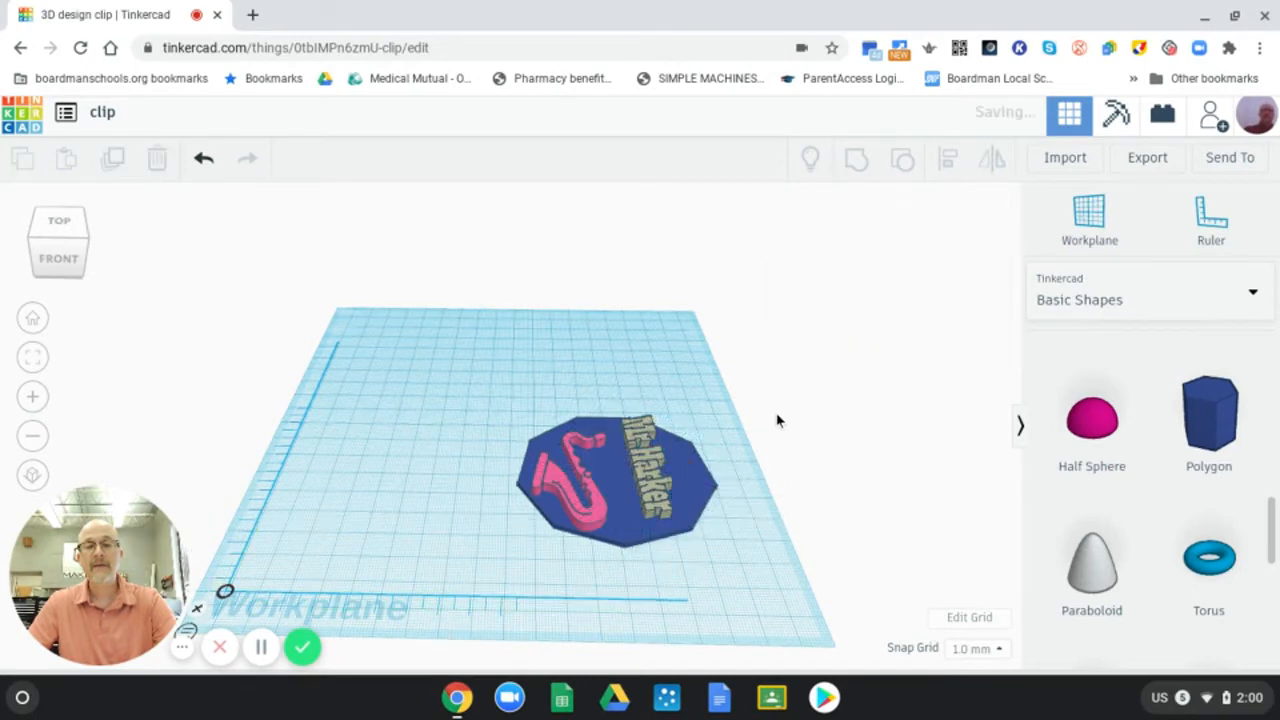
# Group the polygon, saxophone and name text into one shape and move it to the back of the workplane.
pyautogui.moveTo(729, 403)
pyautogui.mouseDown(button='right')
pyautogui.moveTo(705, 474)
pyautogui.moveTo(780, 431)
pyautogui.moveTo(749, 414)
pyautogui.mouseUp(button='right')
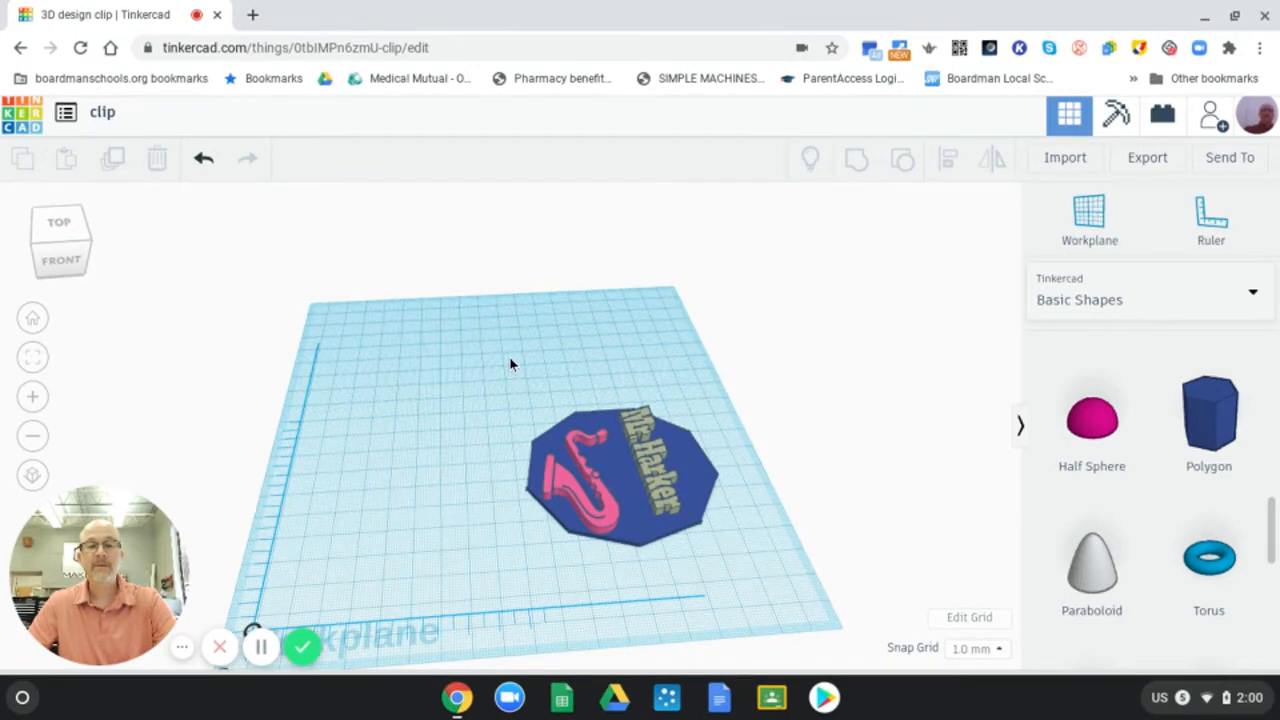
pyautogui.moveTo(500, 375); pyautogui.dragTo(729, 597)
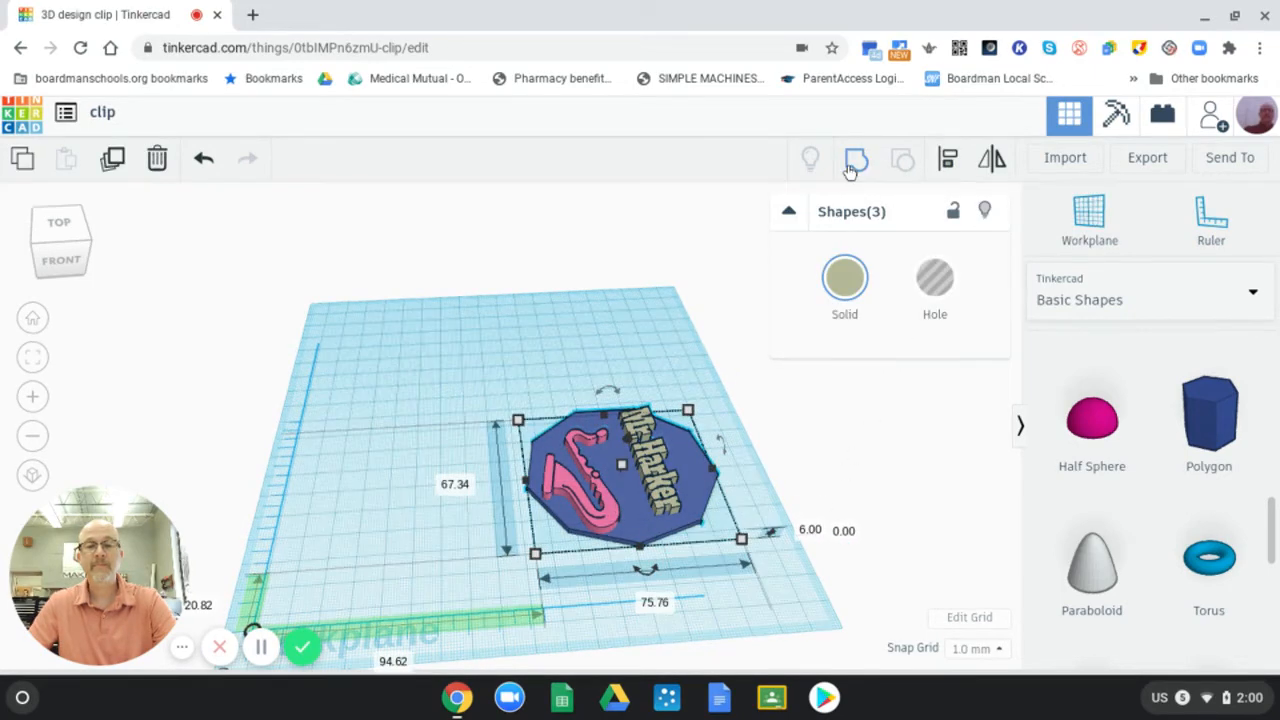
pyautogui.click(855, 162)
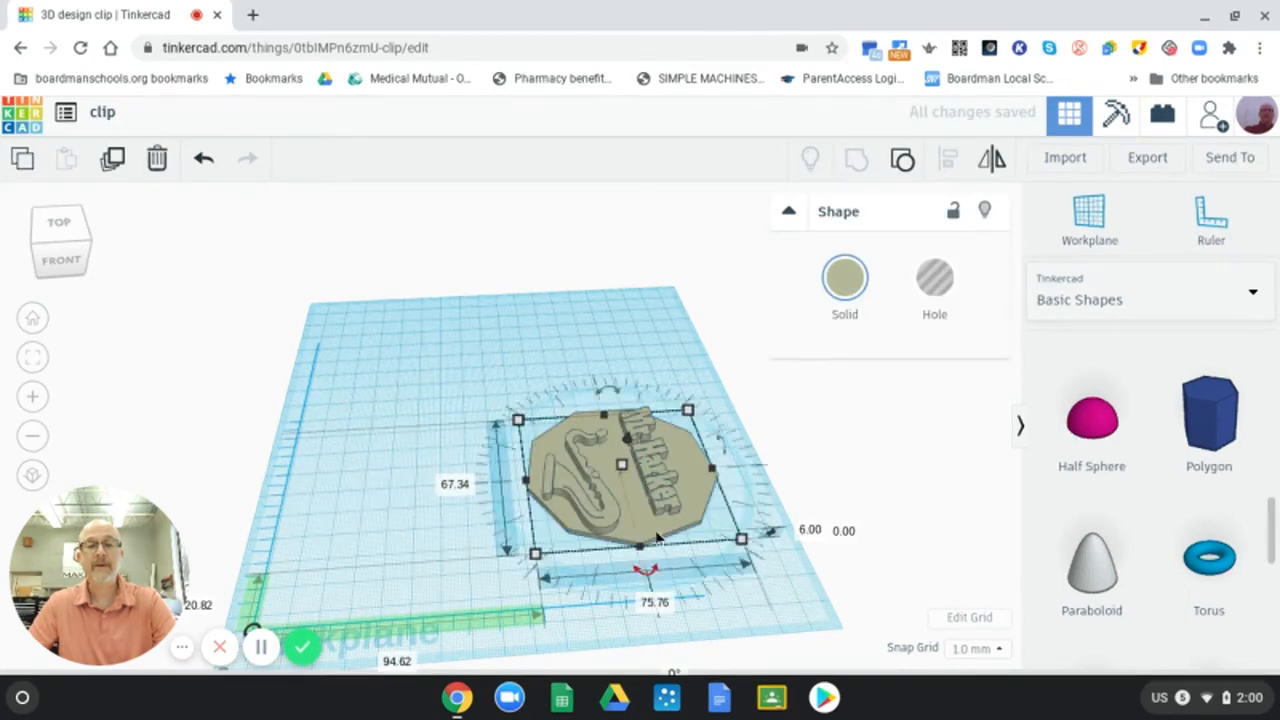
pyautogui.moveTo(633, 517); pyautogui.dragTo(535, 380)
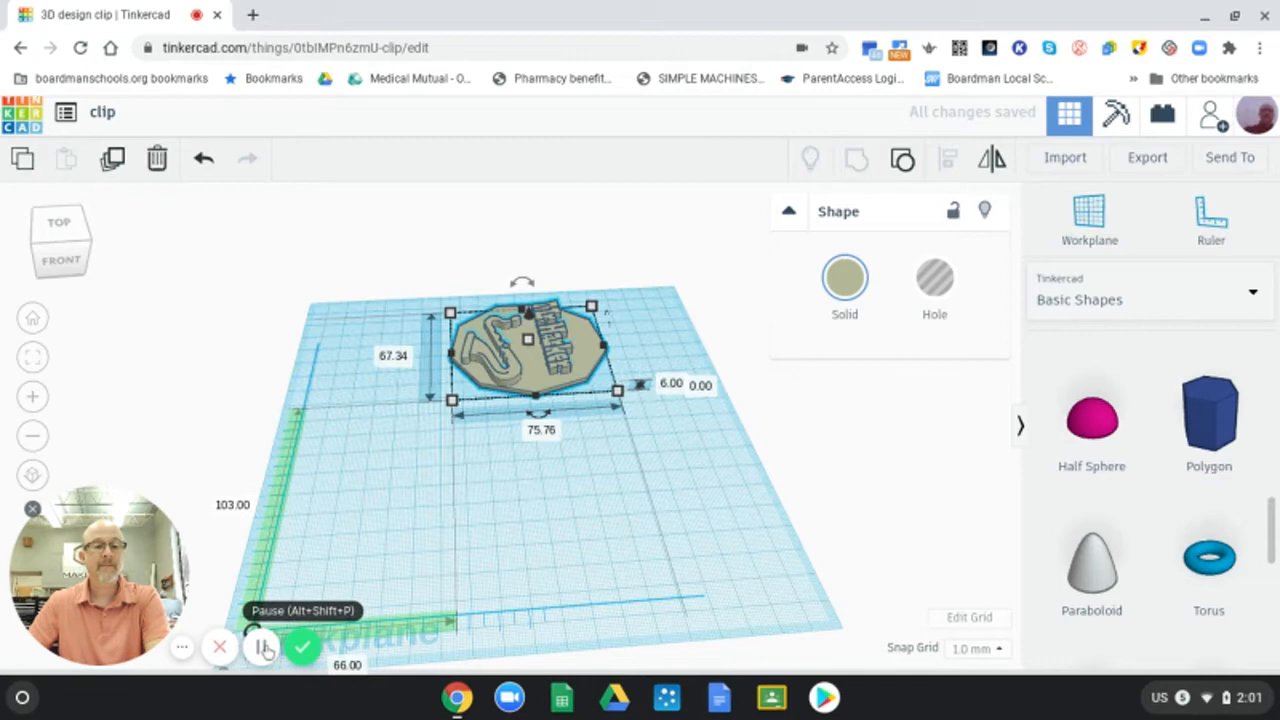
pyautogui.click(260, 647)
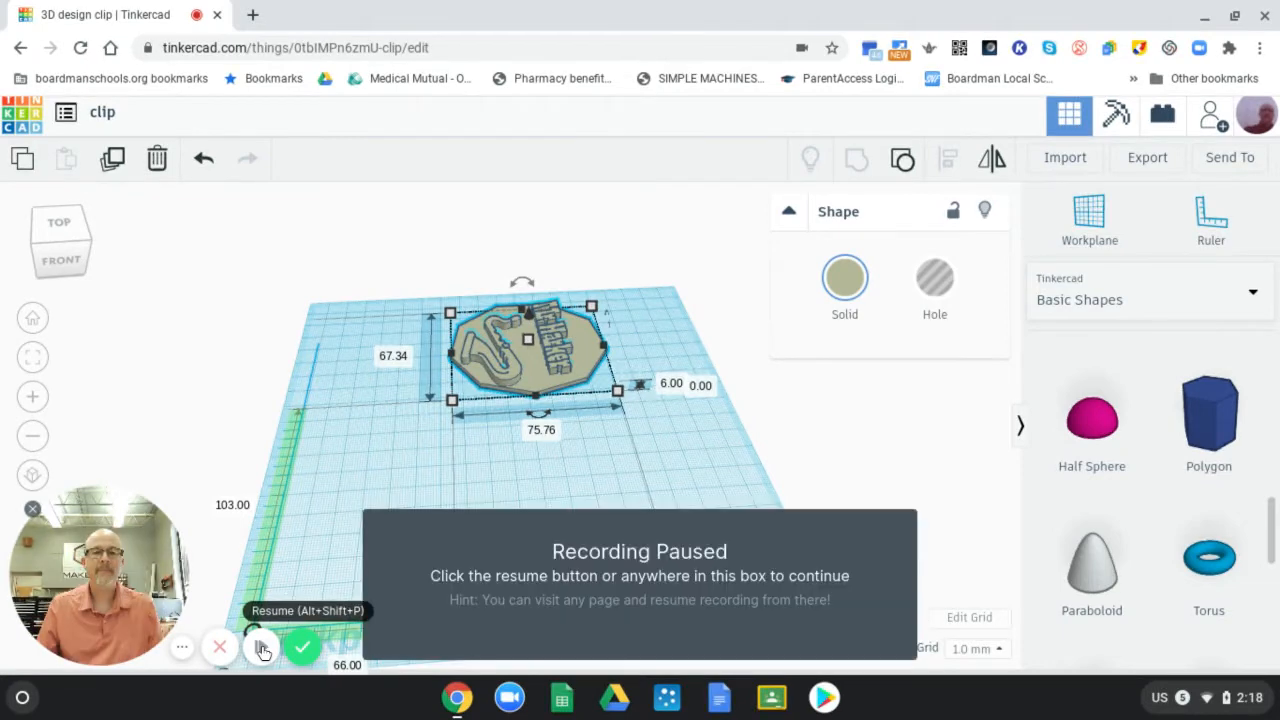
pyautogui.click(262, 648)
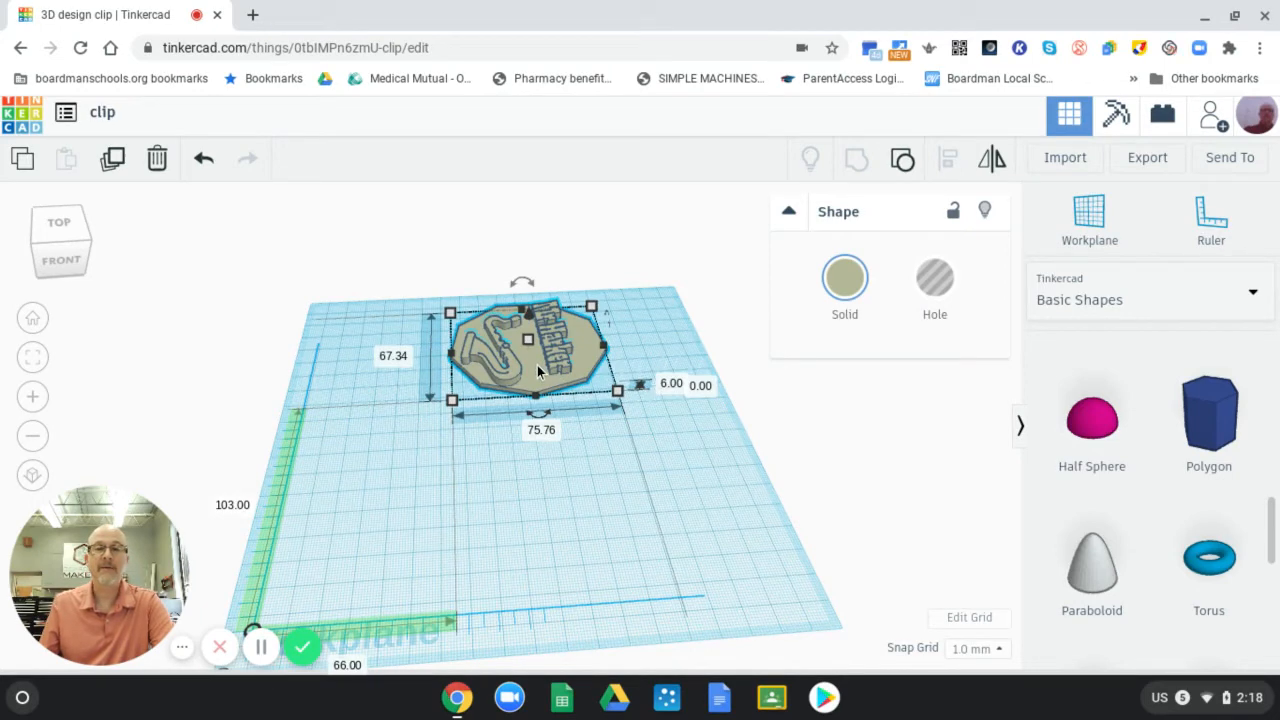
# Duplicate the grouped design, place the copy at the front right of the workplane and move the original over the back left corner.
pyautogui.moveTo(532, 370); pyautogui.dragTo(572, 373)
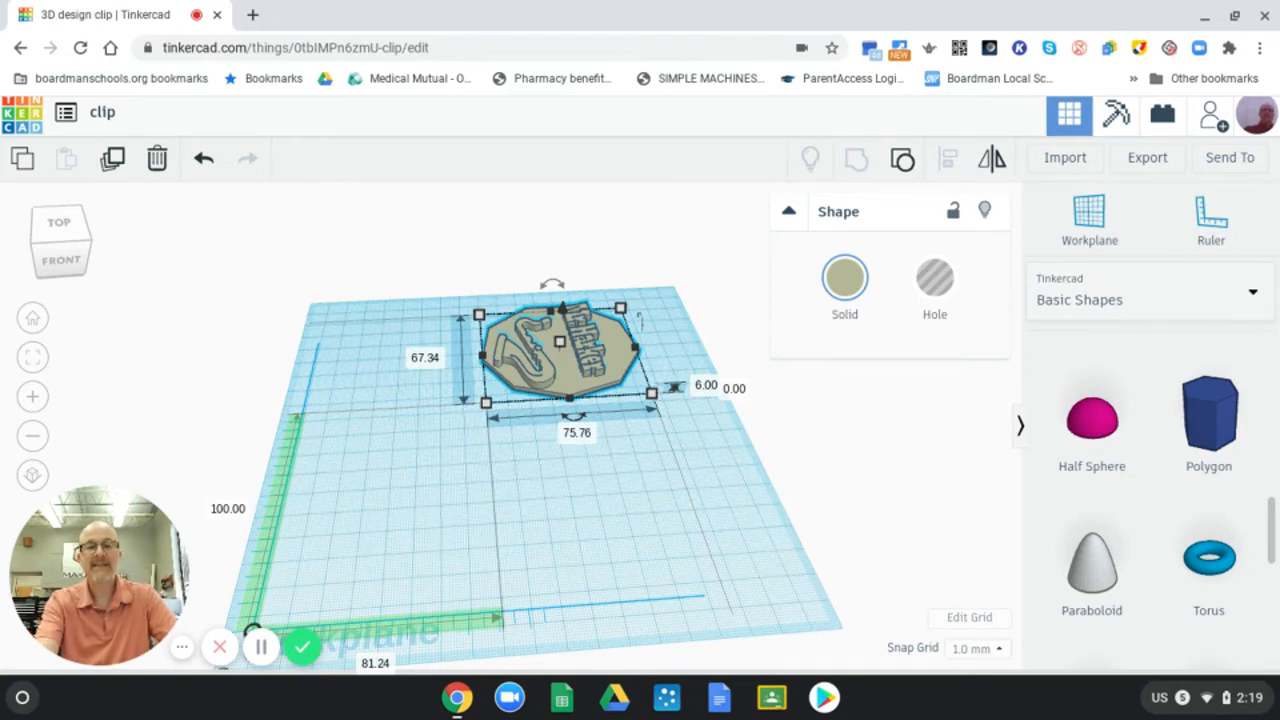
pyautogui.hotkey('ctrl', 'd')
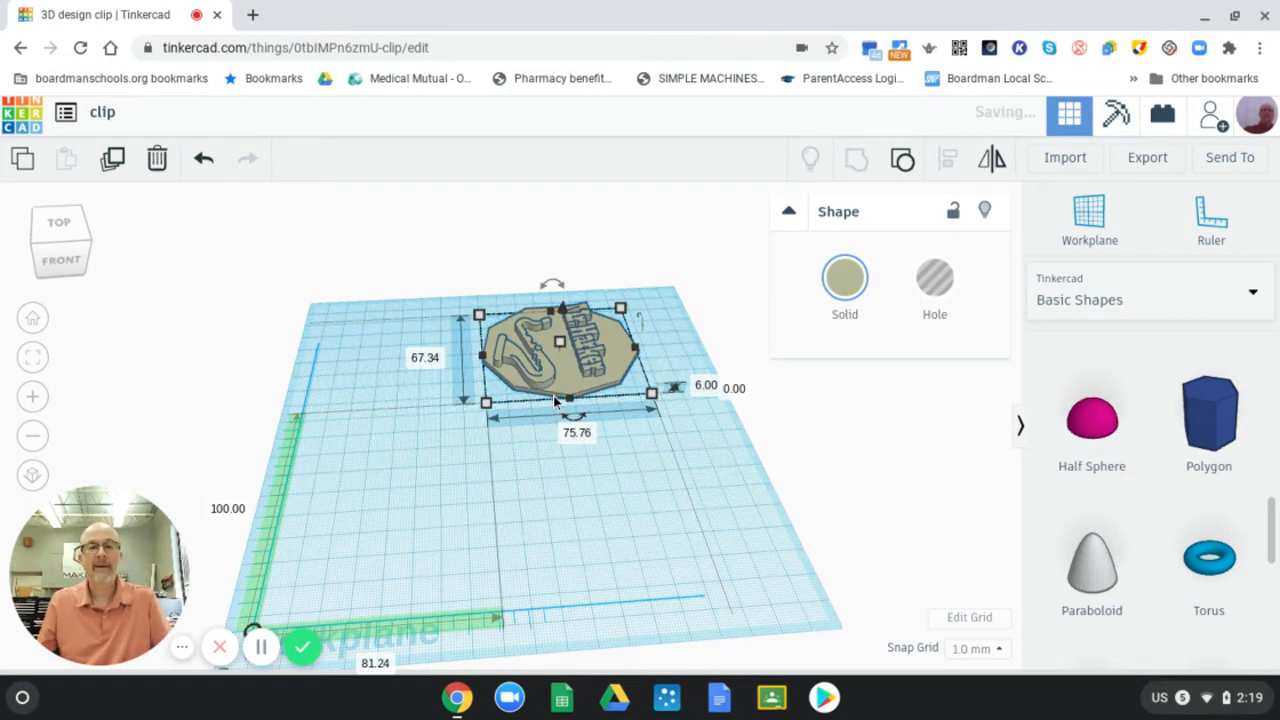
pyautogui.moveTo(578, 368); pyautogui.dragTo(607, 525)
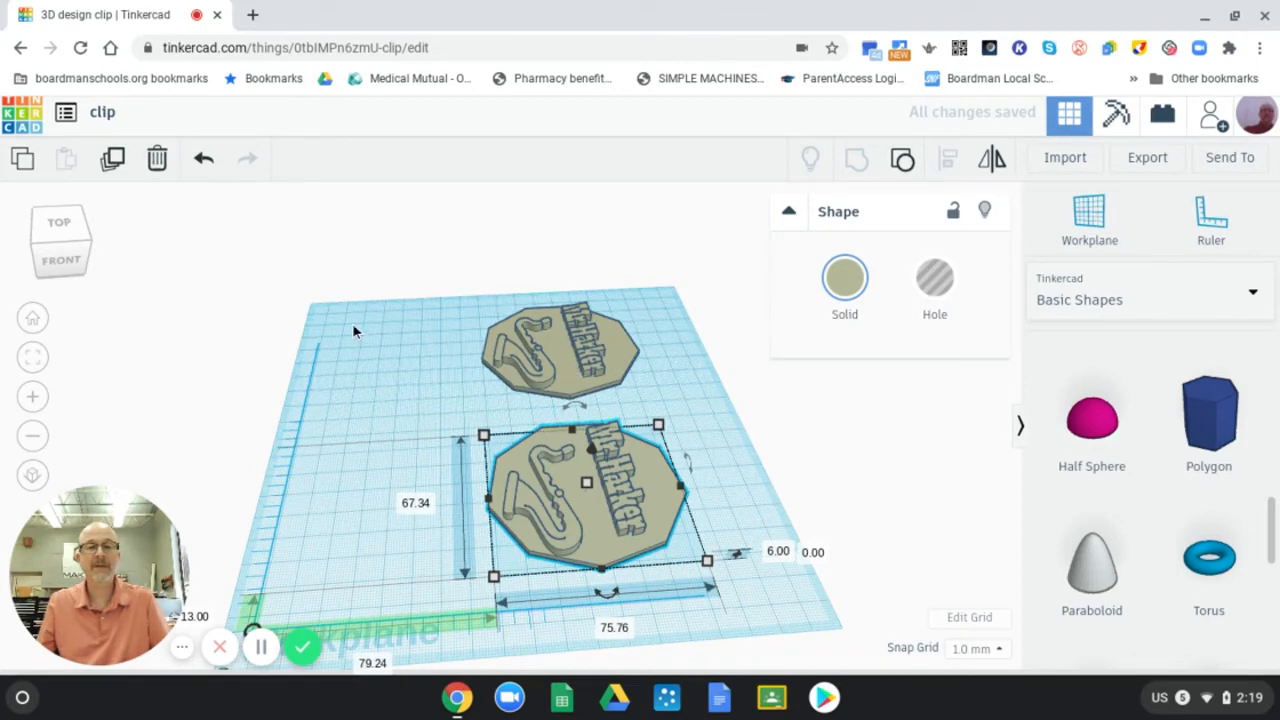
pyautogui.moveTo(533, 338); pyautogui.dragTo(328, 300)
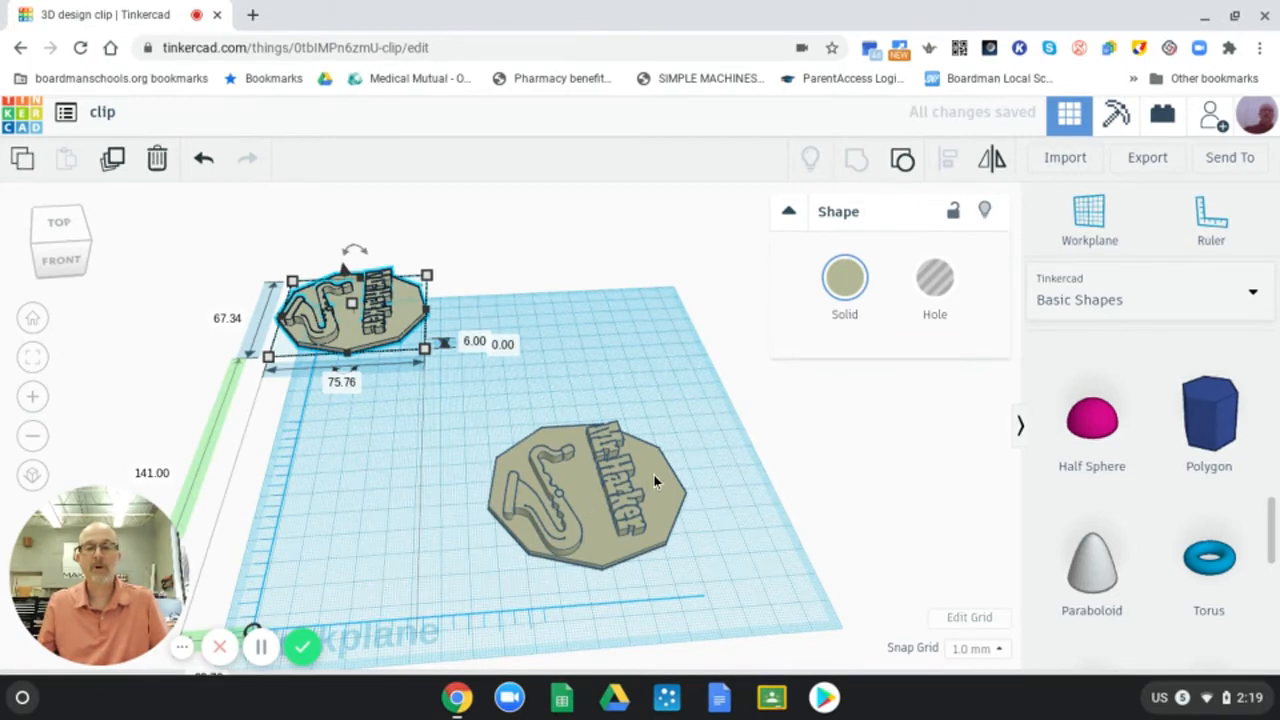
pyautogui.moveTo(659, 475); pyautogui.dragTo(722, 448)
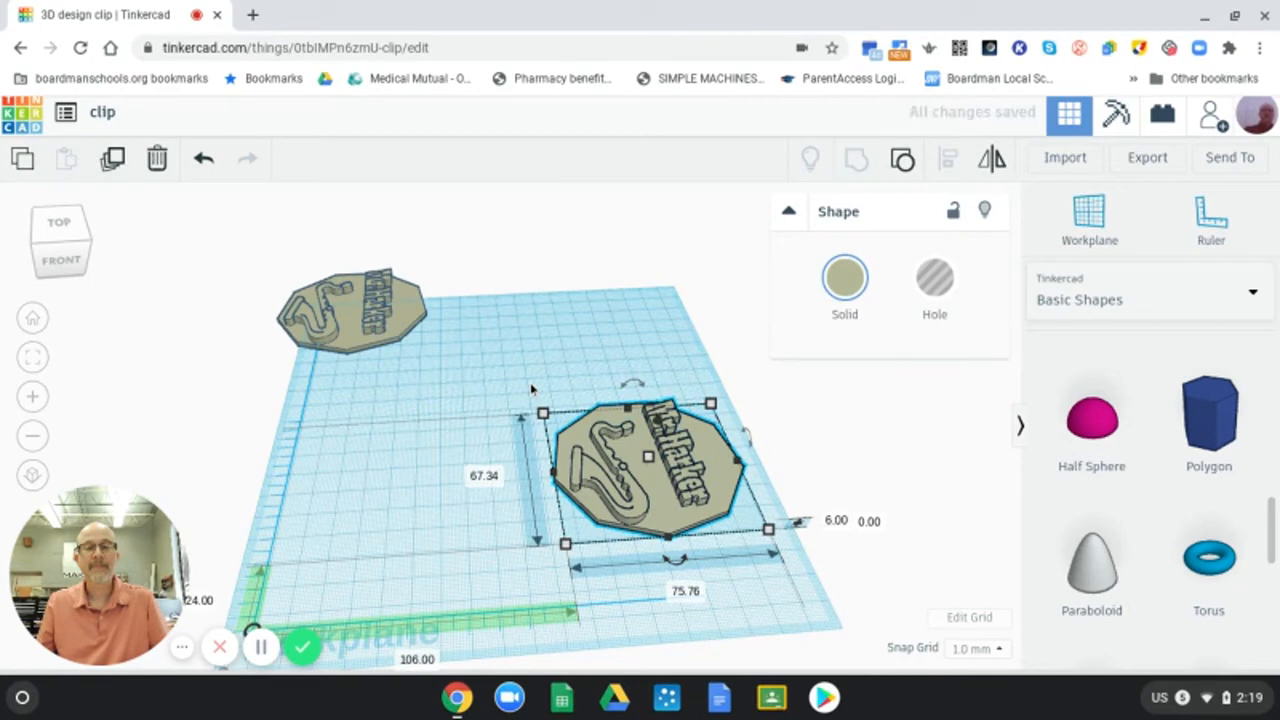
# Ungroup the front copy of the design into its separate polygon, saxophone and name text shapes.
pyautogui.moveTo(529, 383); pyautogui.dragTo(560, 412)
pyautogui.moveTo(537, 370); pyautogui.dragTo(745, 581)
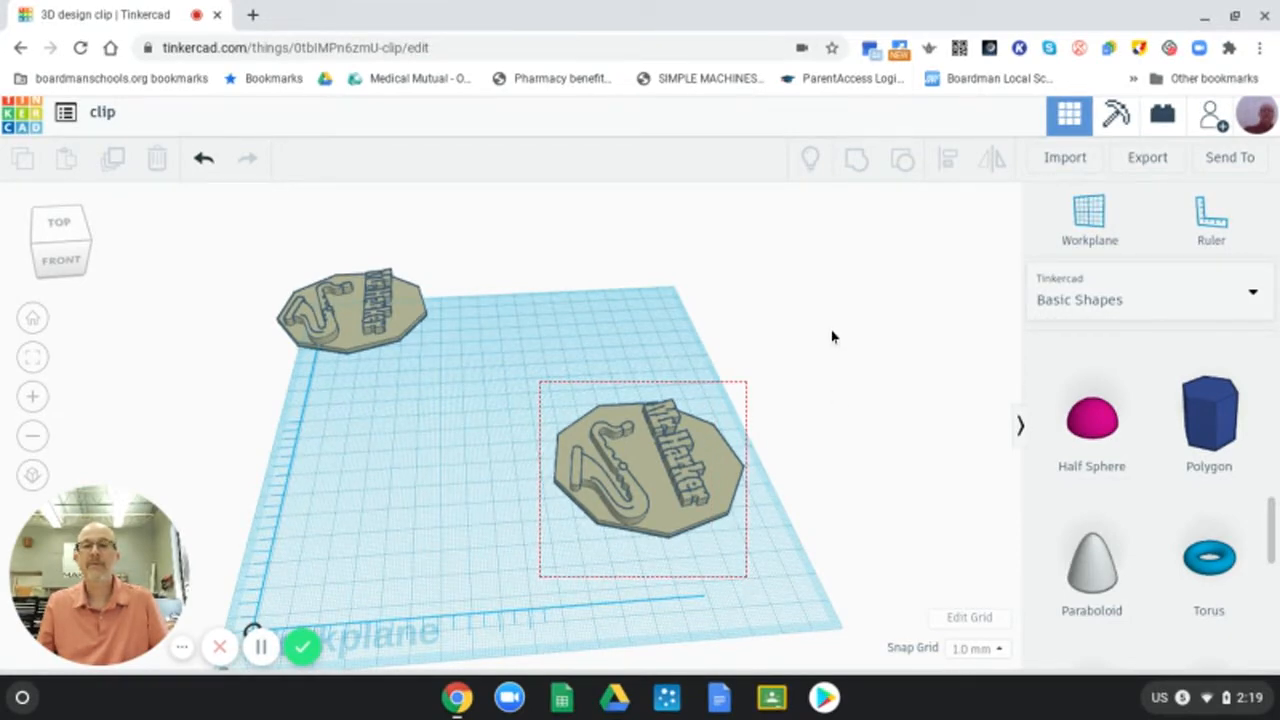
pyautogui.moveTo(831, 337); pyautogui.dragTo(845, 334)
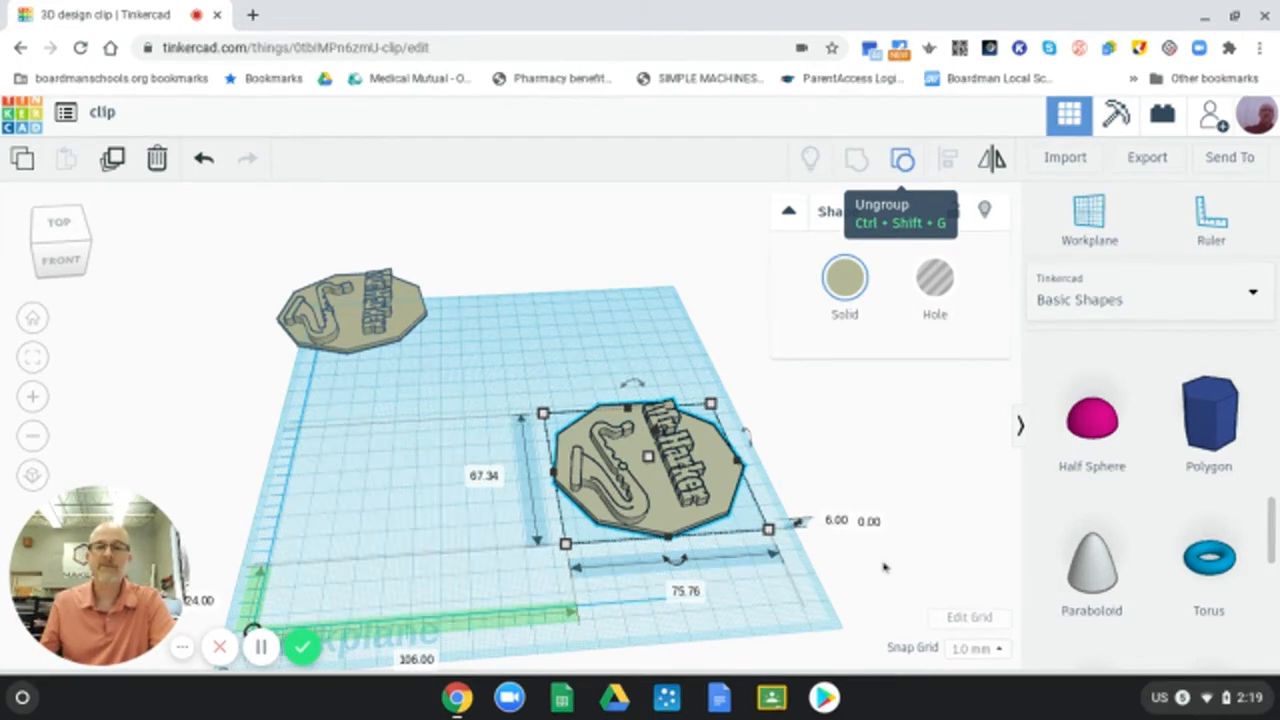
pyautogui.hotkey('ctrl', 'shift', 'g')
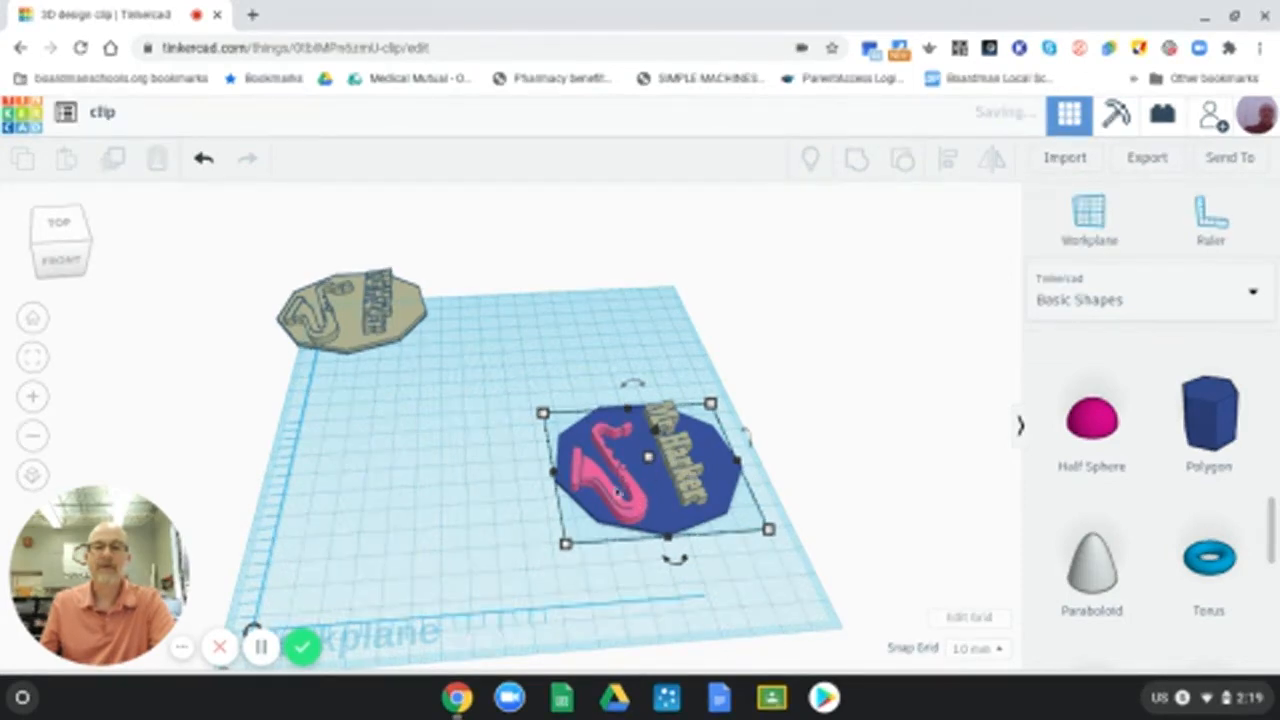
# Move only the saxophone off the ungrouped polygon onto the empty workplane on its left, about 62 mm and 34 mm from the ruler origin.
pyautogui.click(617, 490)
pyautogui.moveTo(617, 490); pyautogui.dragTo(640, 507)
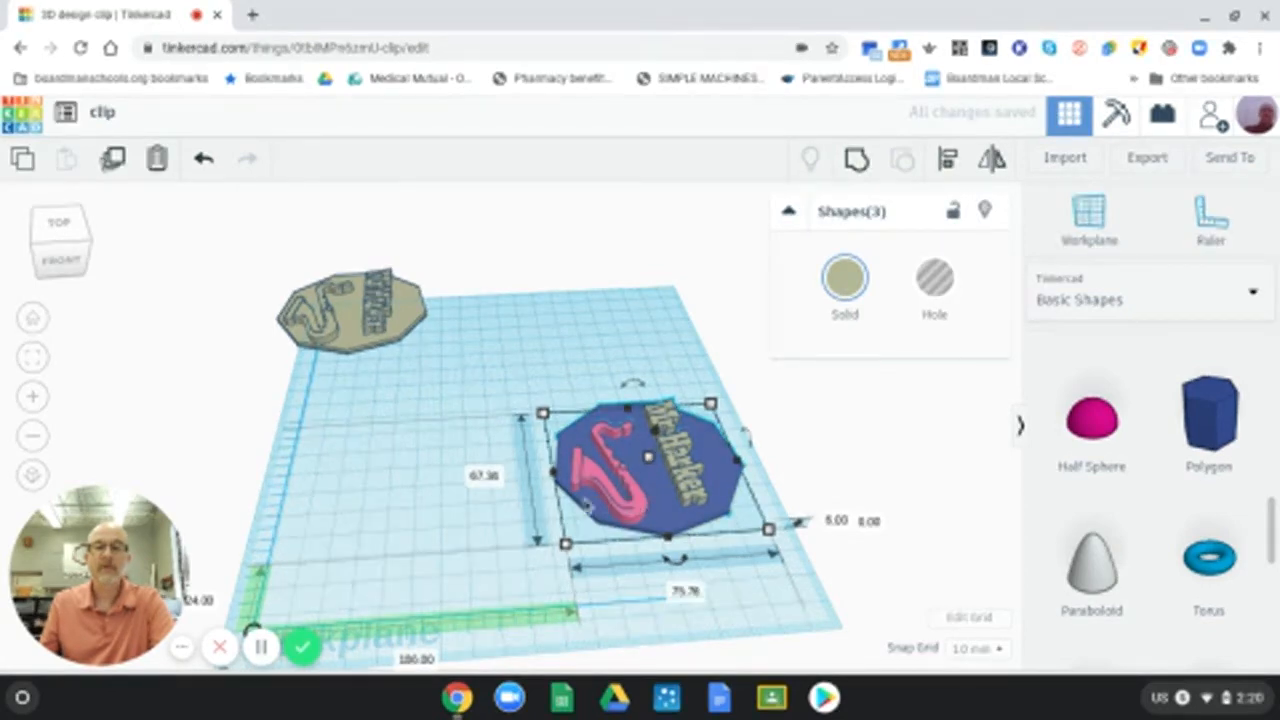
pyautogui.moveTo(640, 507); pyautogui.dragTo(657, 478)
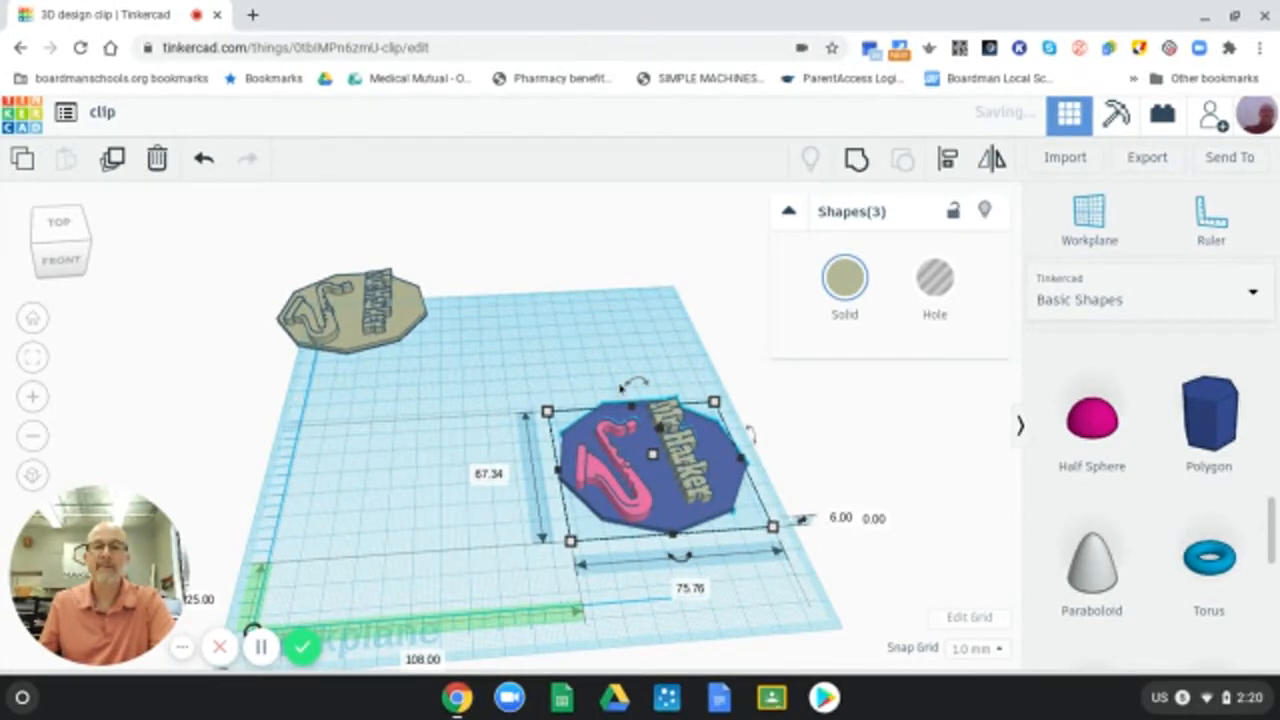
pyautogui.click(586, 343)
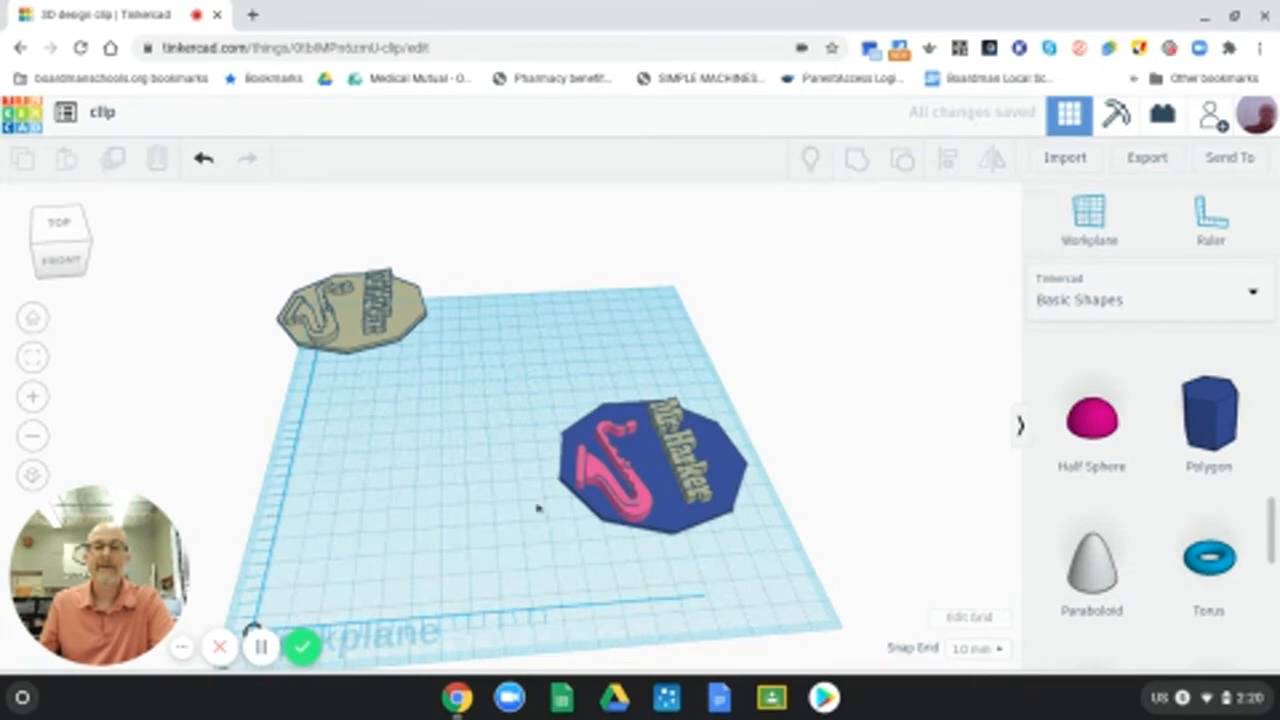
pyautogui.moveTo(622, 496); pyautogui.dragTo(506, 508)
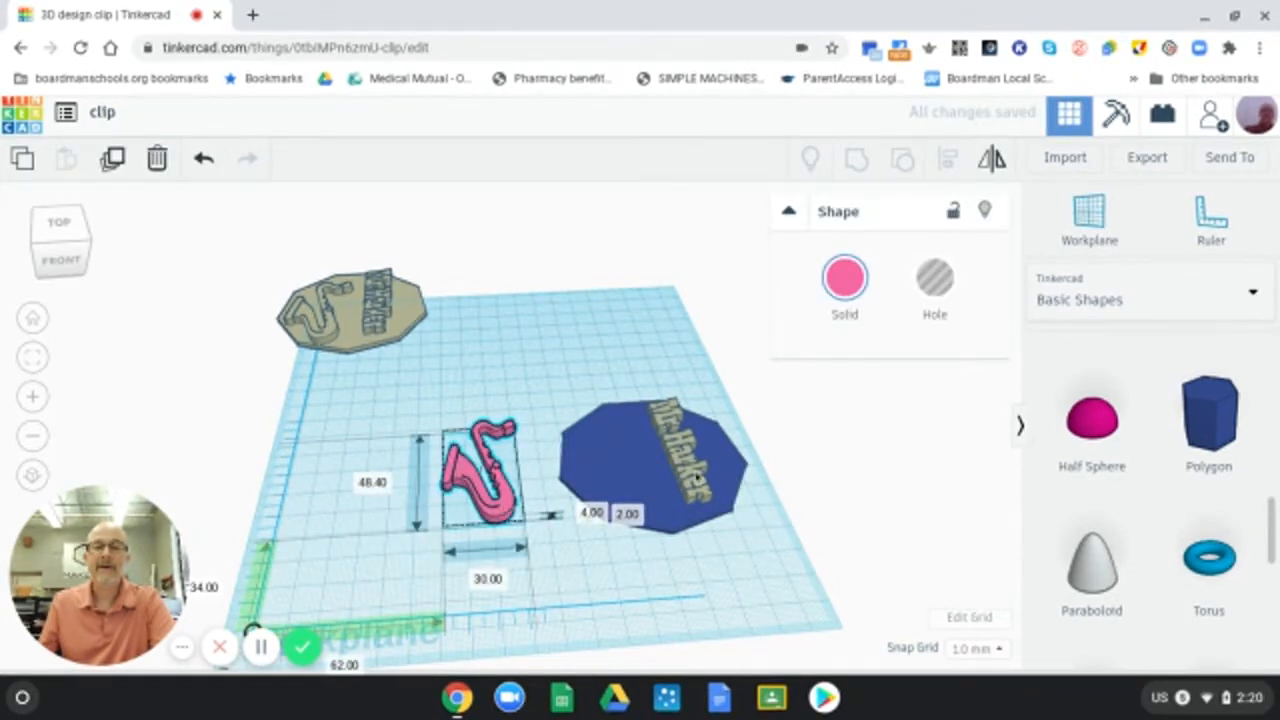
# Move the name text off the polygon to its right, about 197 mm and 46 mm from the ruler origin, and drop it and the saxophone onto the workplane.
pyautogui.press('Right')
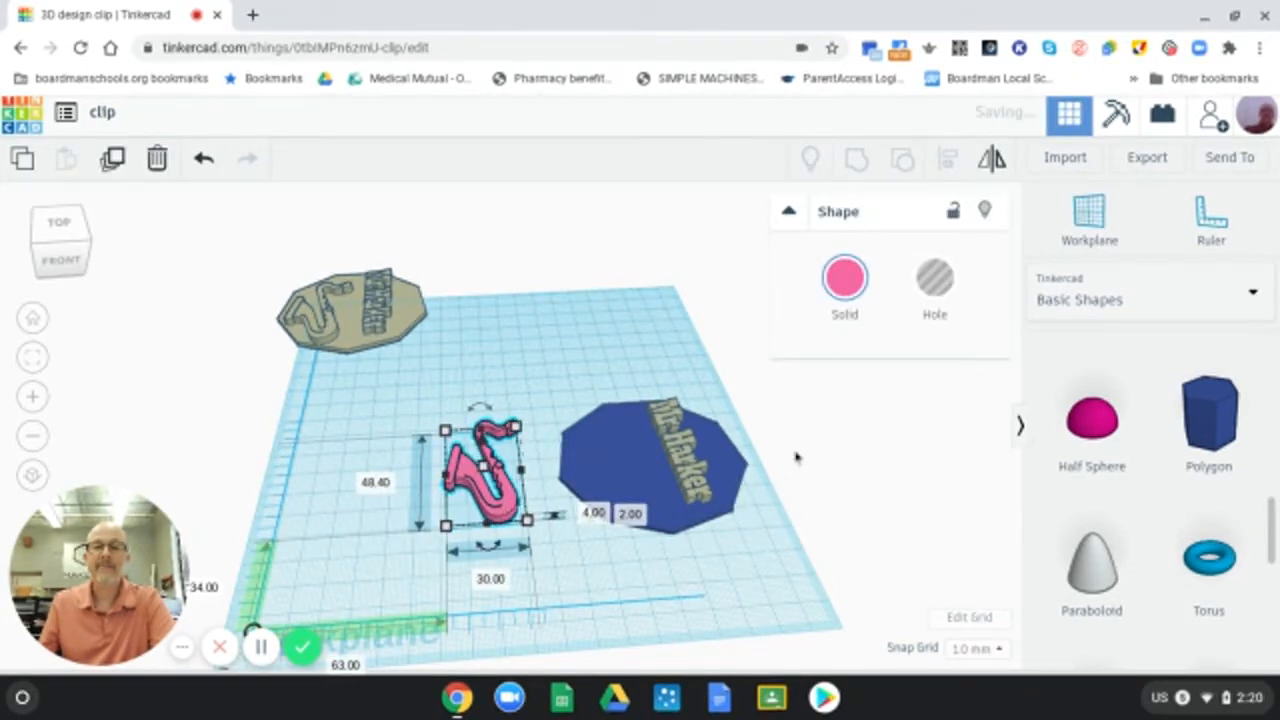
pyautogui.moveTo(705, 455); pyautogui.dragTo(790, 440)
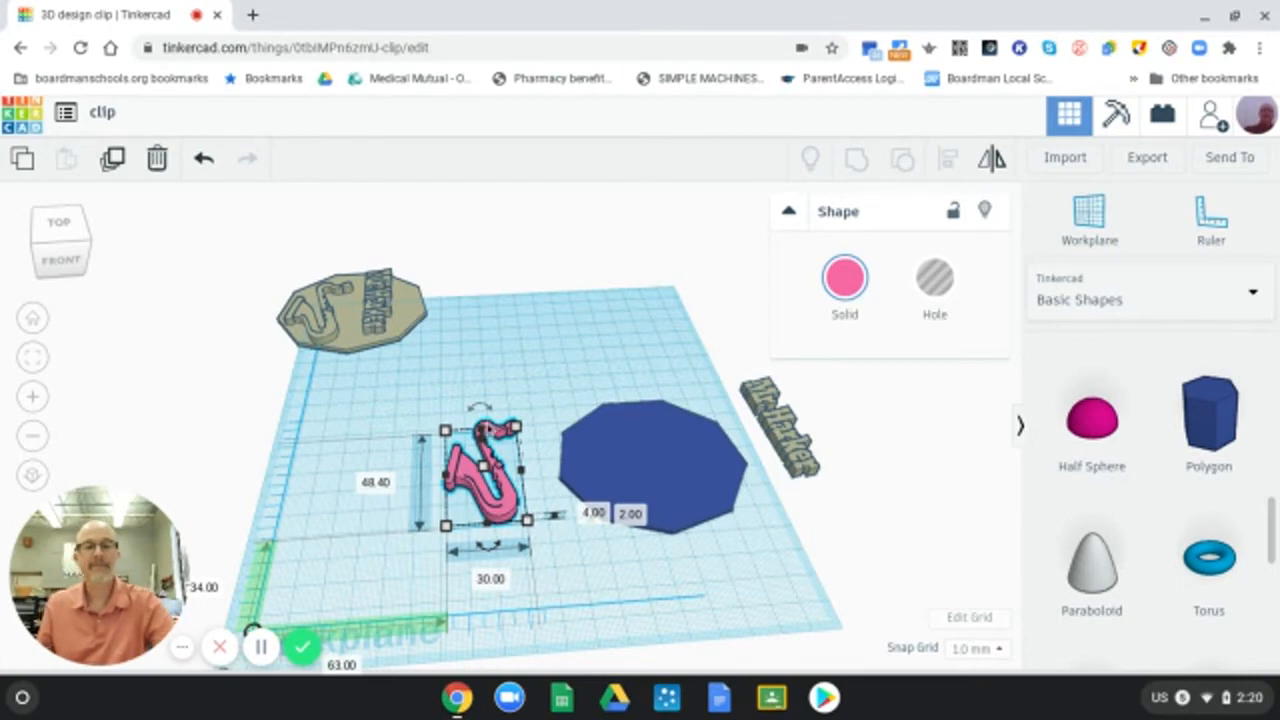
pyautogui.press('d')
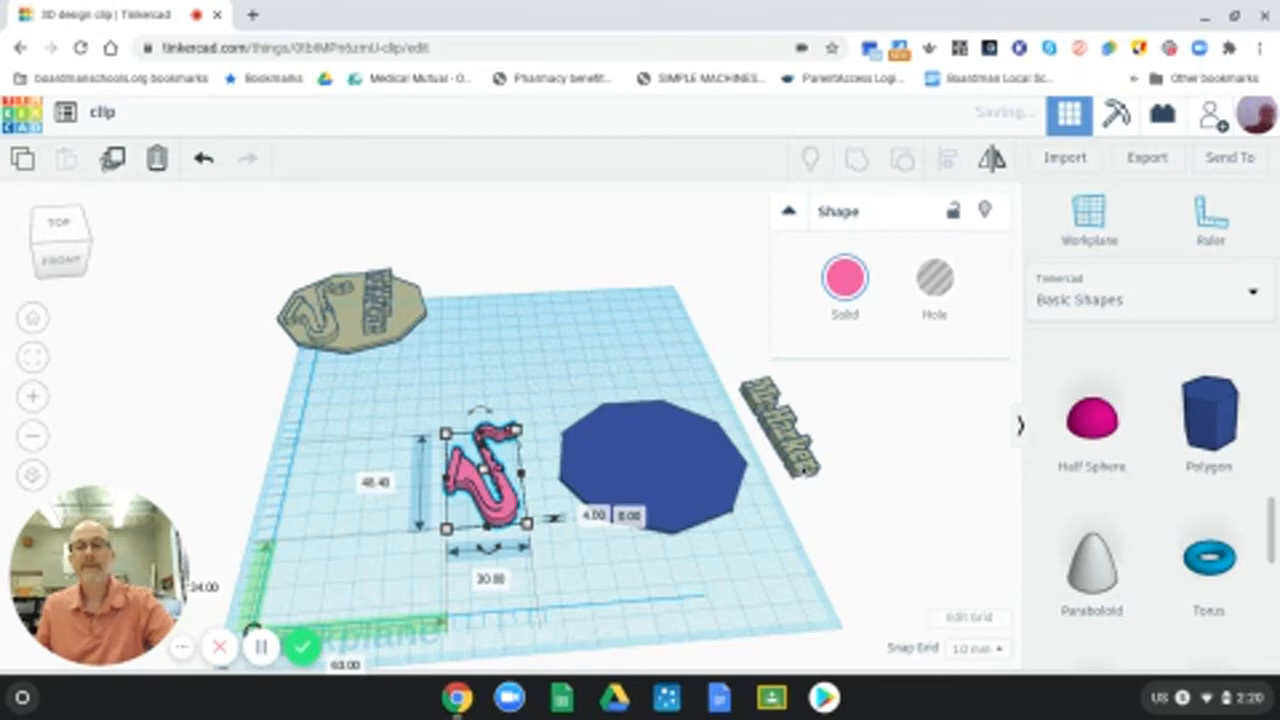
pyautogui.click(804, 466)
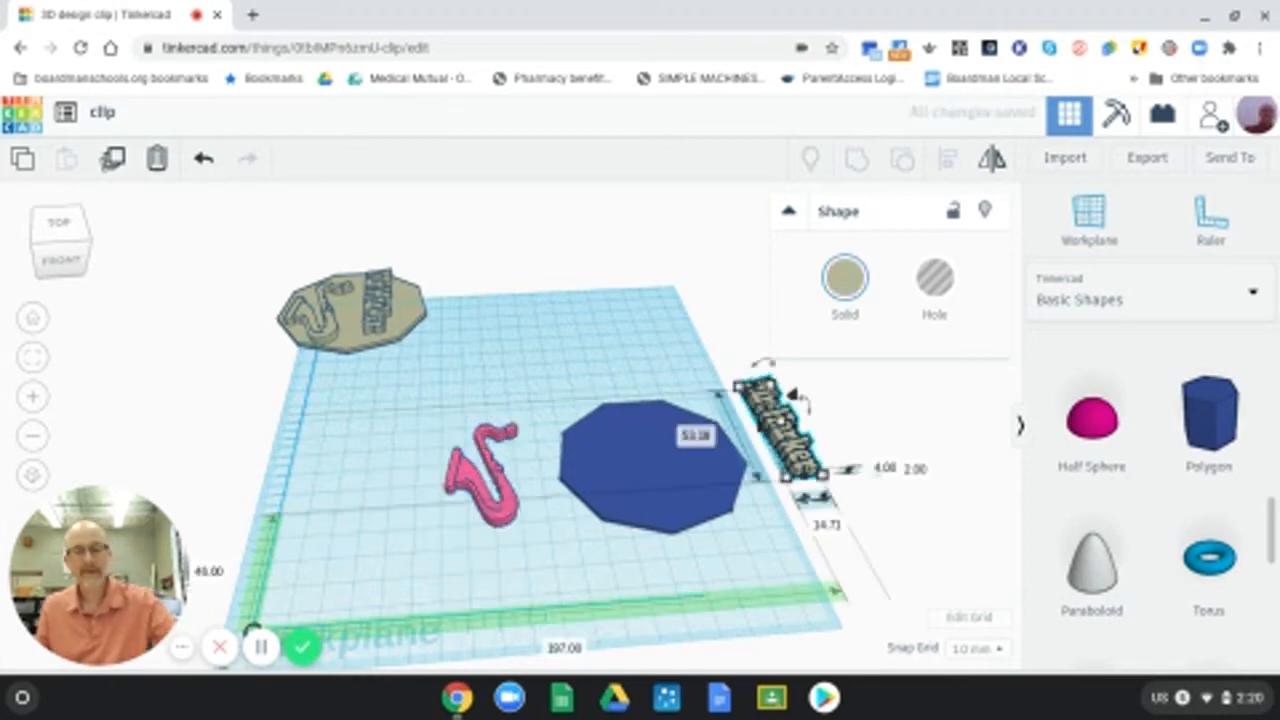
pyautogui.press('d')
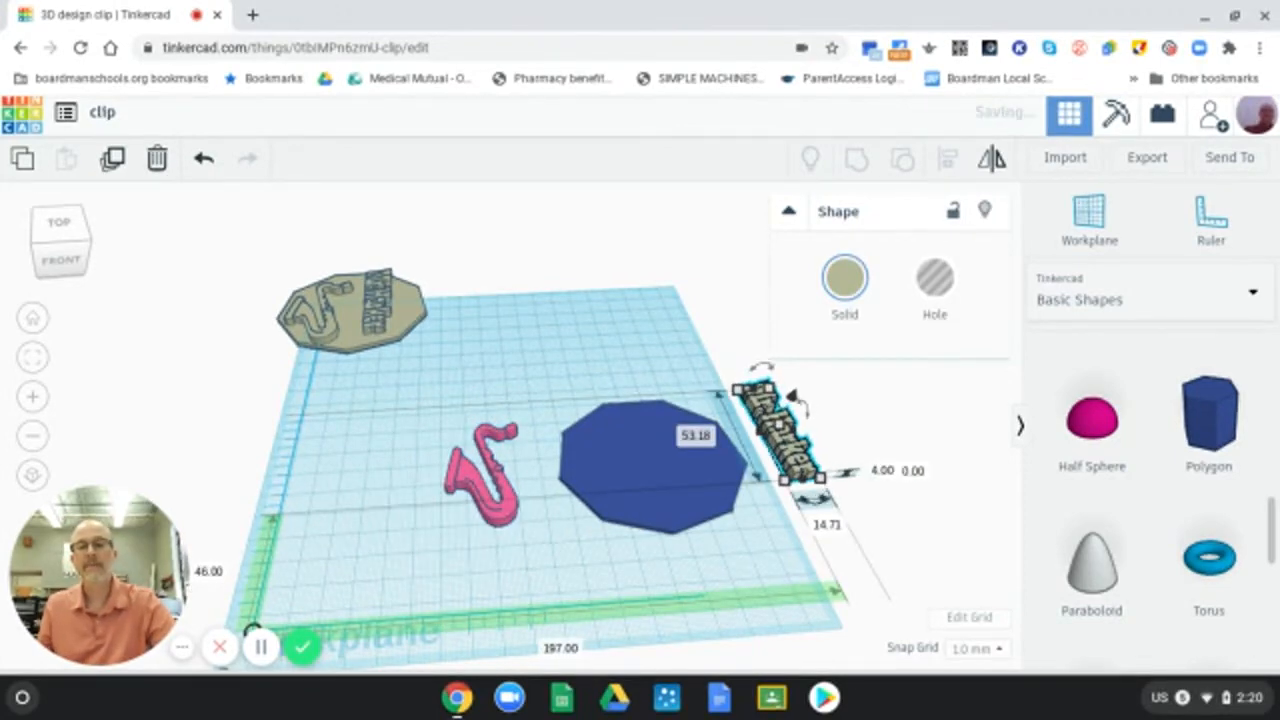
# Move the blue polygon slightly back and left, to about 100 mm and 37 mm from the ruler origin, and collapse its shape settings.
pyautogui.click(651, 461)
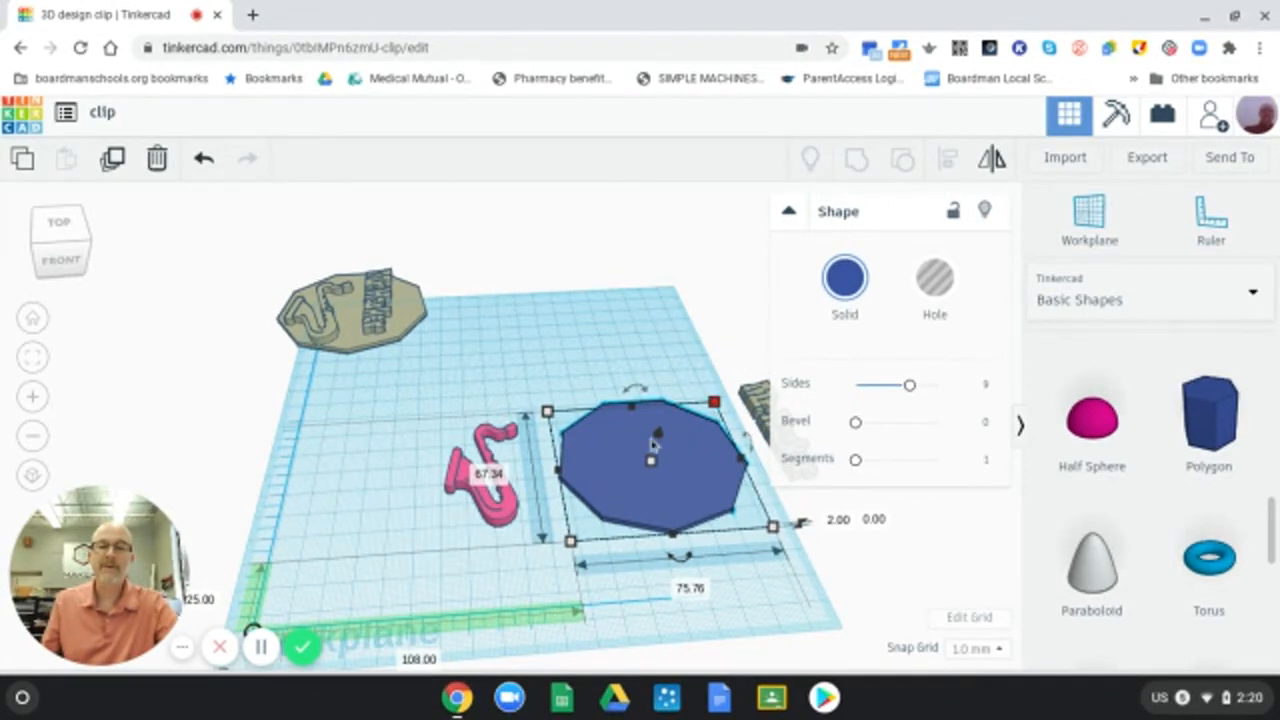
pyautogui.moveTo(617, 448); pyautogui.dragTo(598, 428)
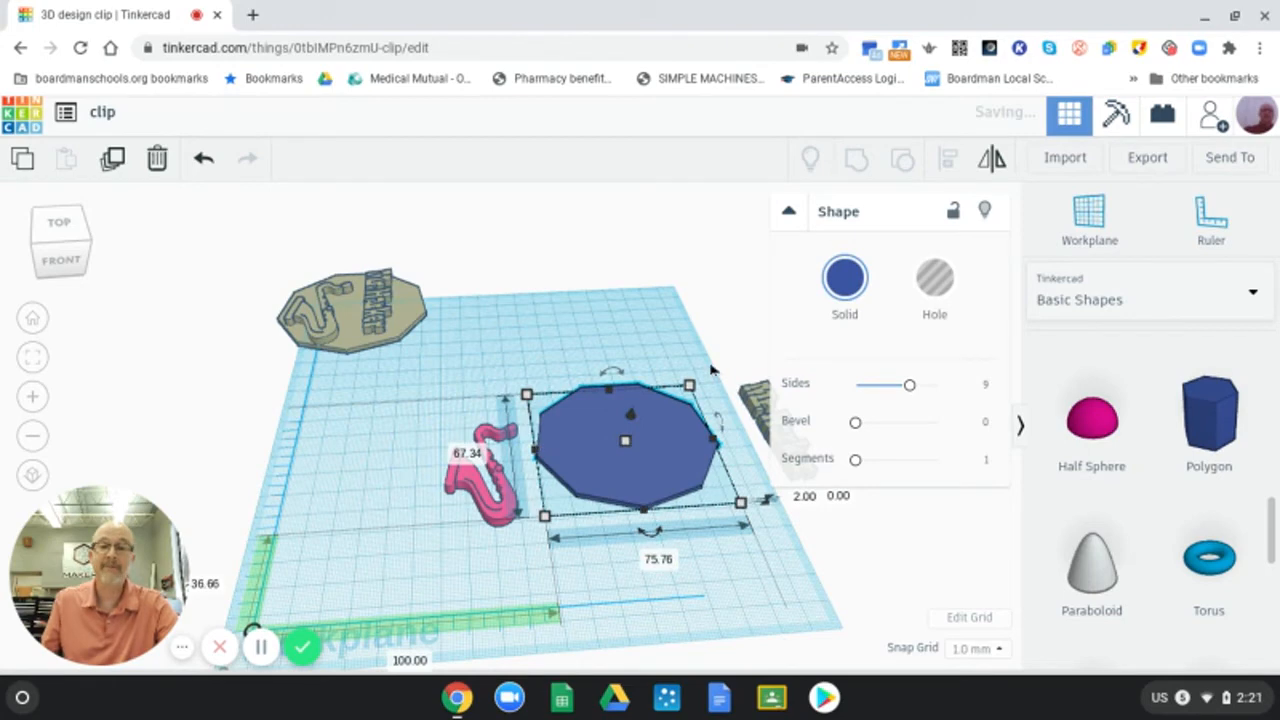
pyautogui.click(789, 212)
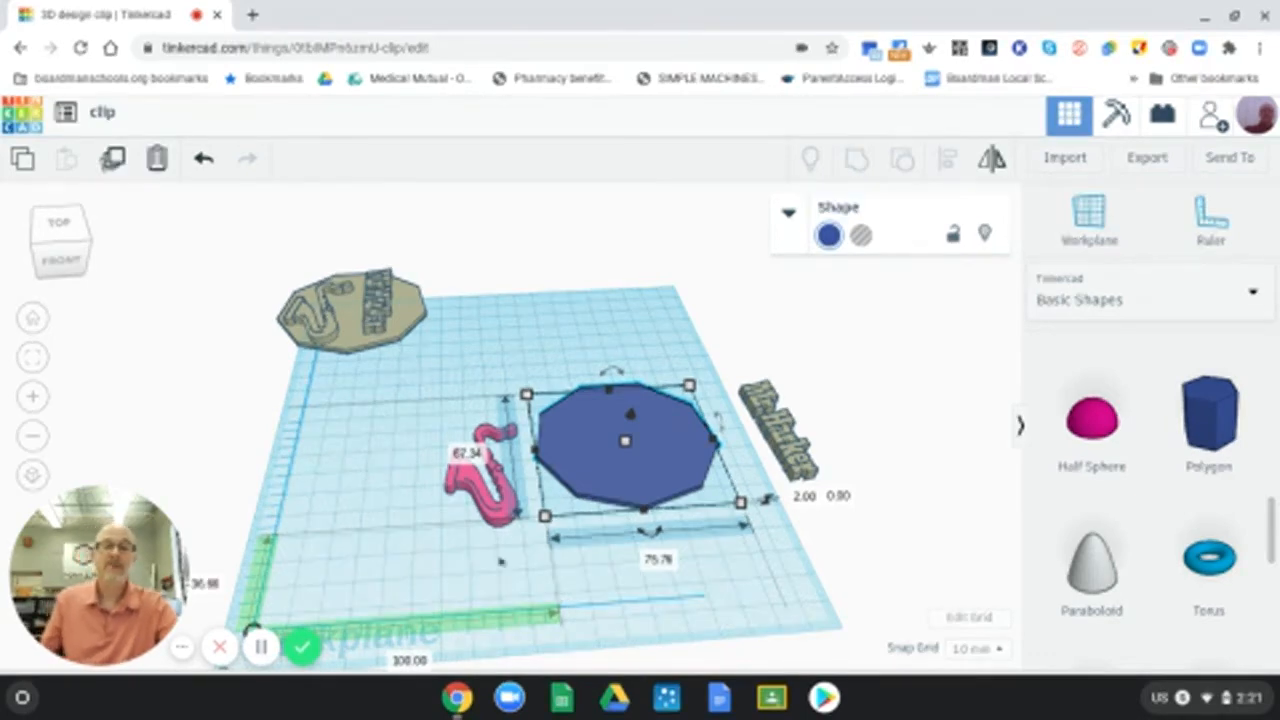
# Turn the separate saxophone and the name text into holes.
pyautogui.click(499, 512)
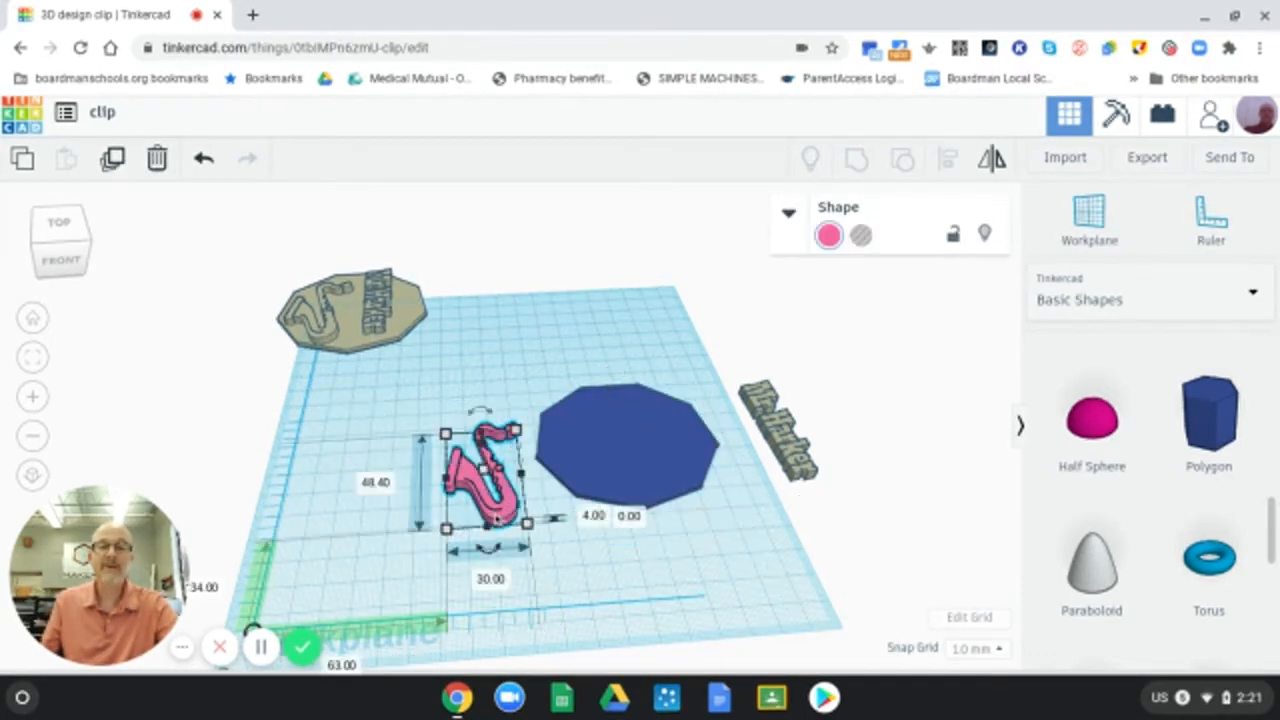
pyautogui.click(862, 235)
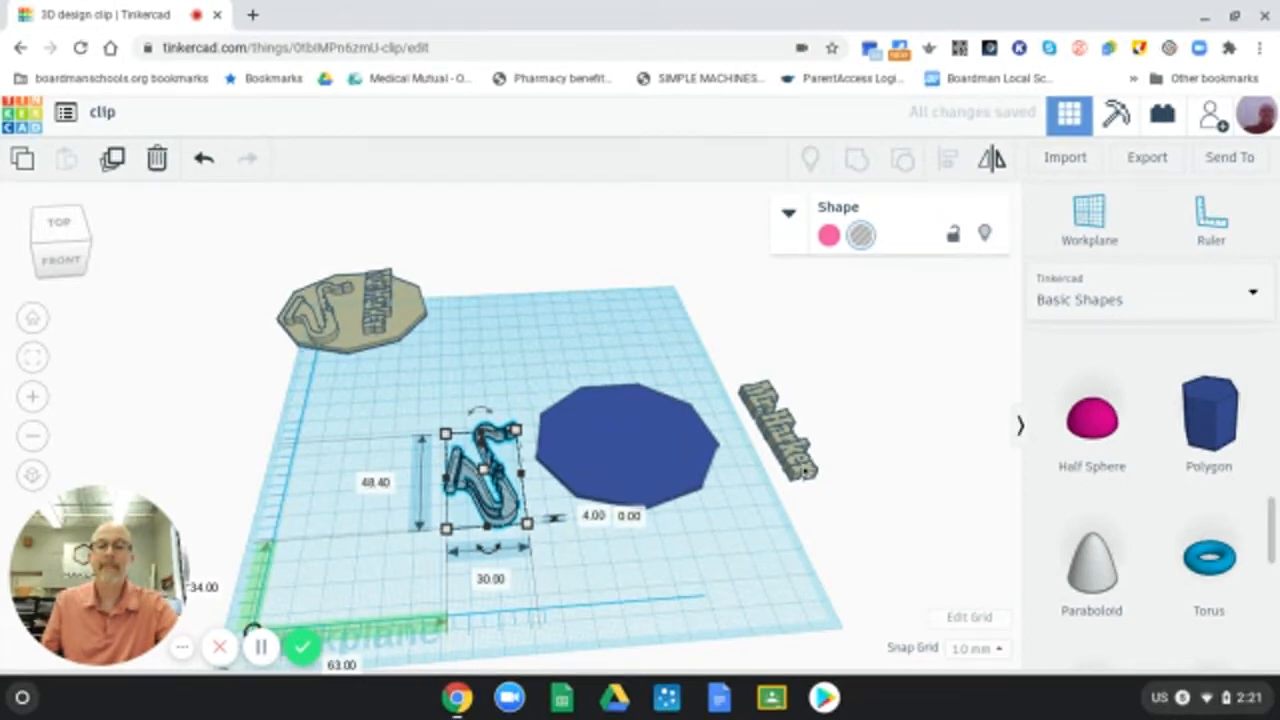
pyautogui.click(778, 430)
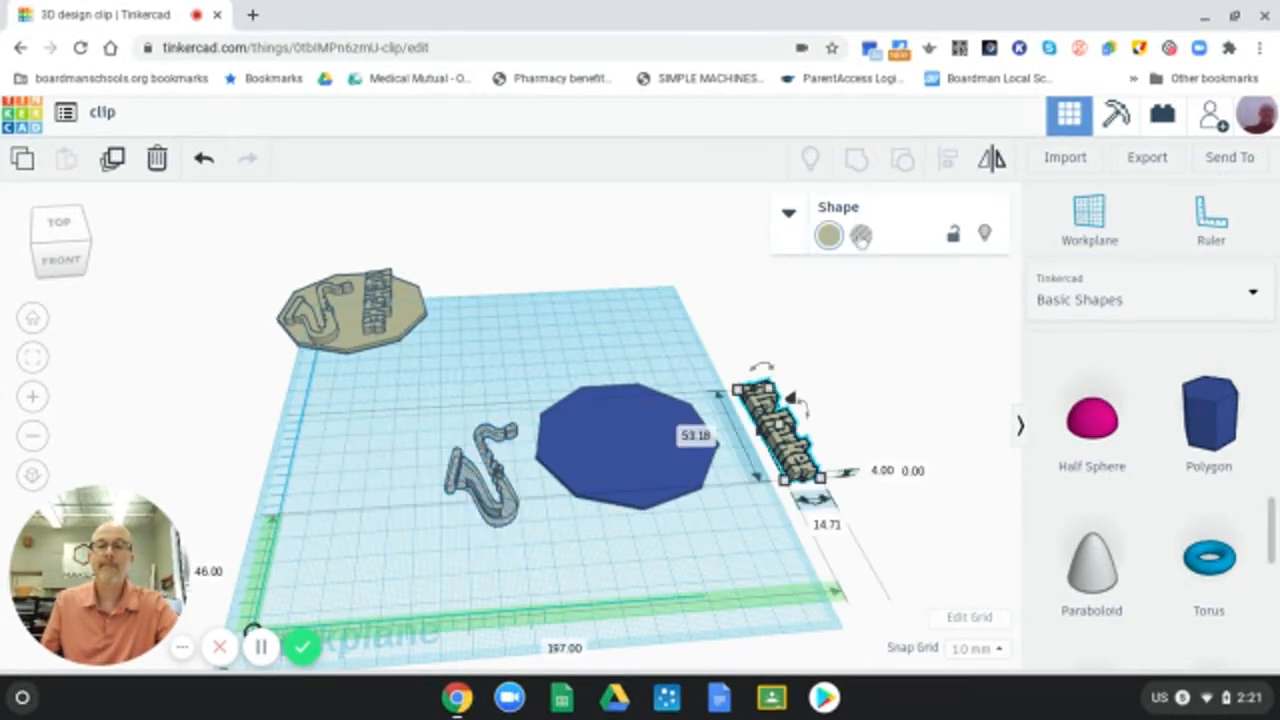
pyautogui.click(860, 235)
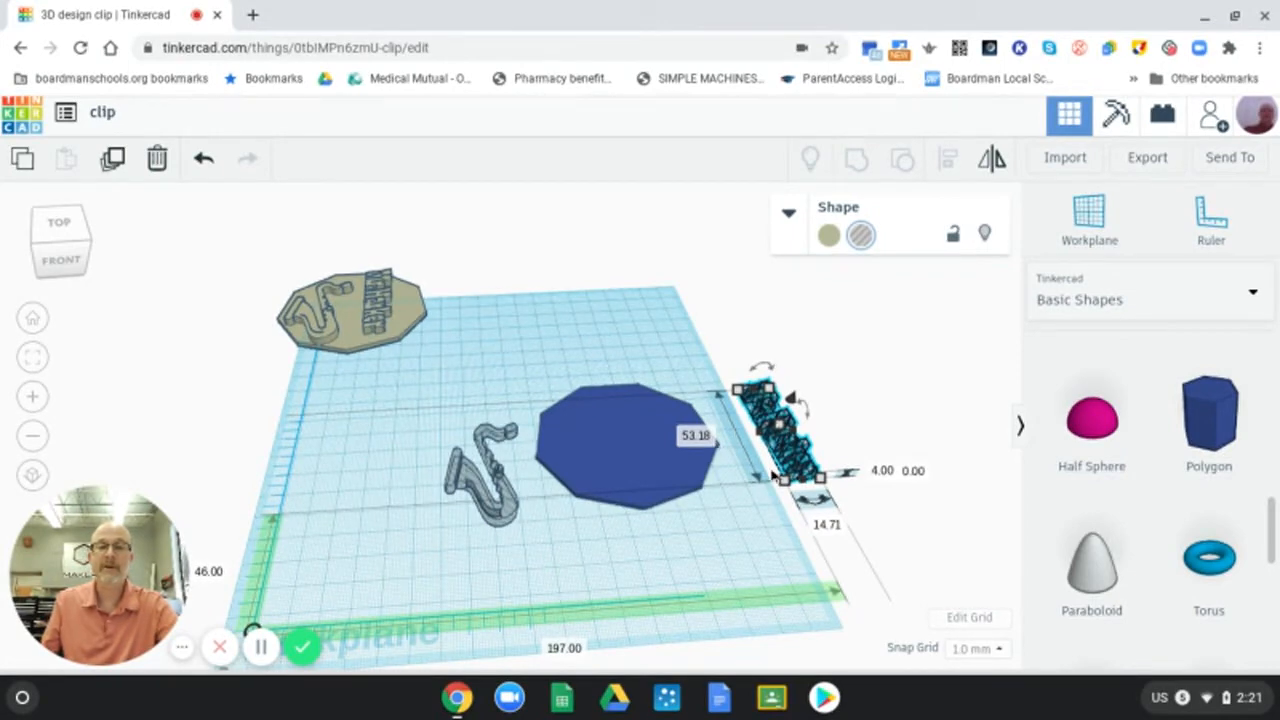
# Raise the height of the name text hole to 15 mm.
pyautogui.click(686, 477)
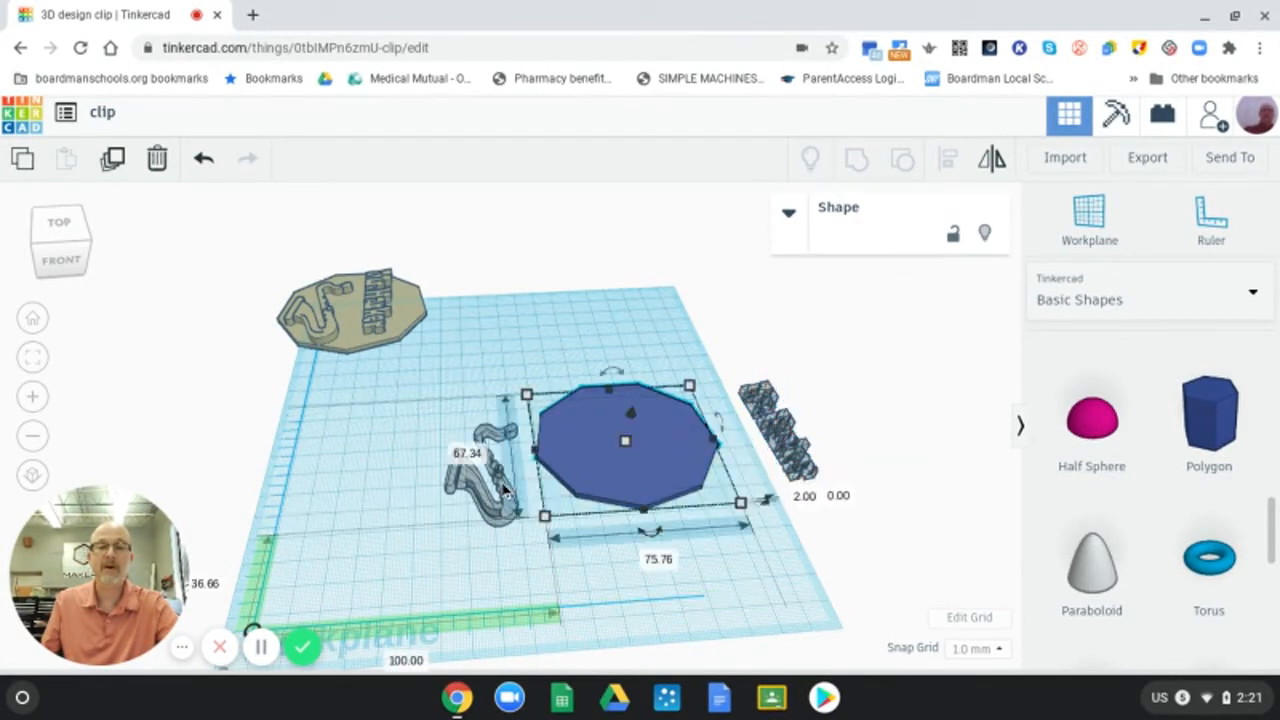
pyautogui.click(798, 432)
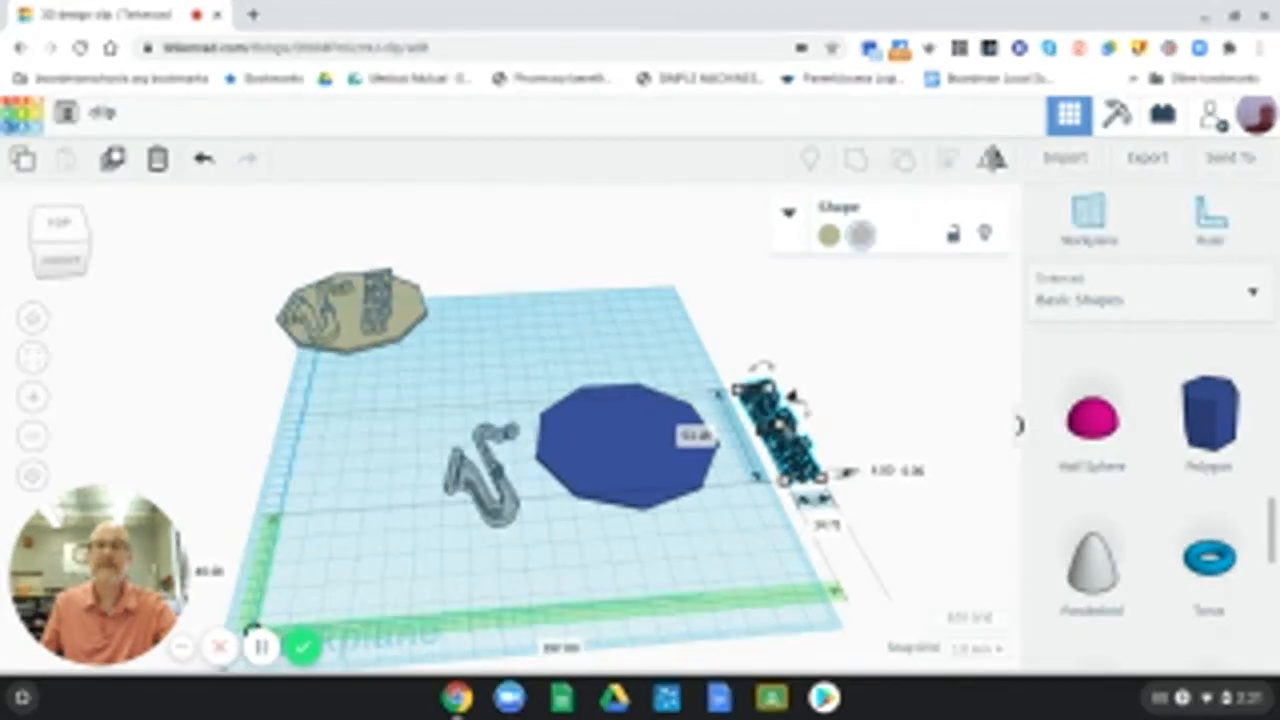
pyautogui.moveTo(781, 427); pyautogui.dragTo(791, 414)
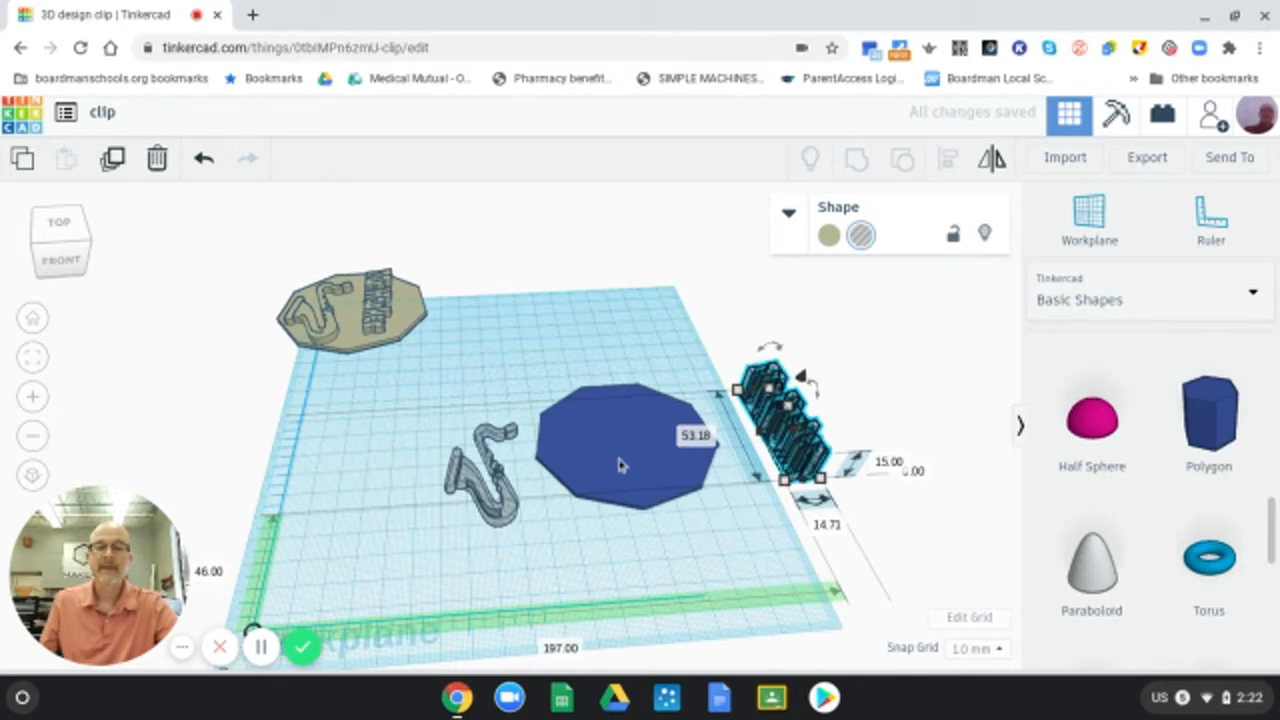
# Position the saxophone hole on the polygon's left half and the name text hole on its right half, so both pass through the base.
pyautogui.moveTo(487, 475); pyautogui.dragTo(604, 487)
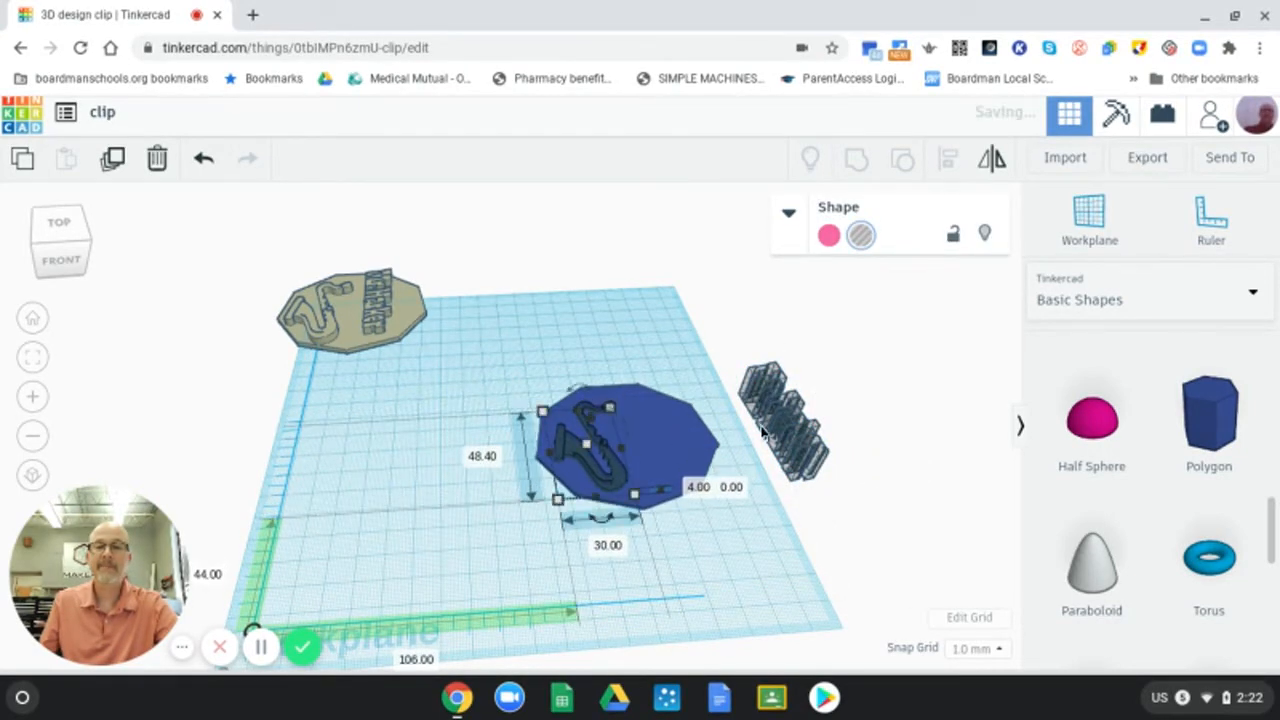
pyautogui.press('Right')
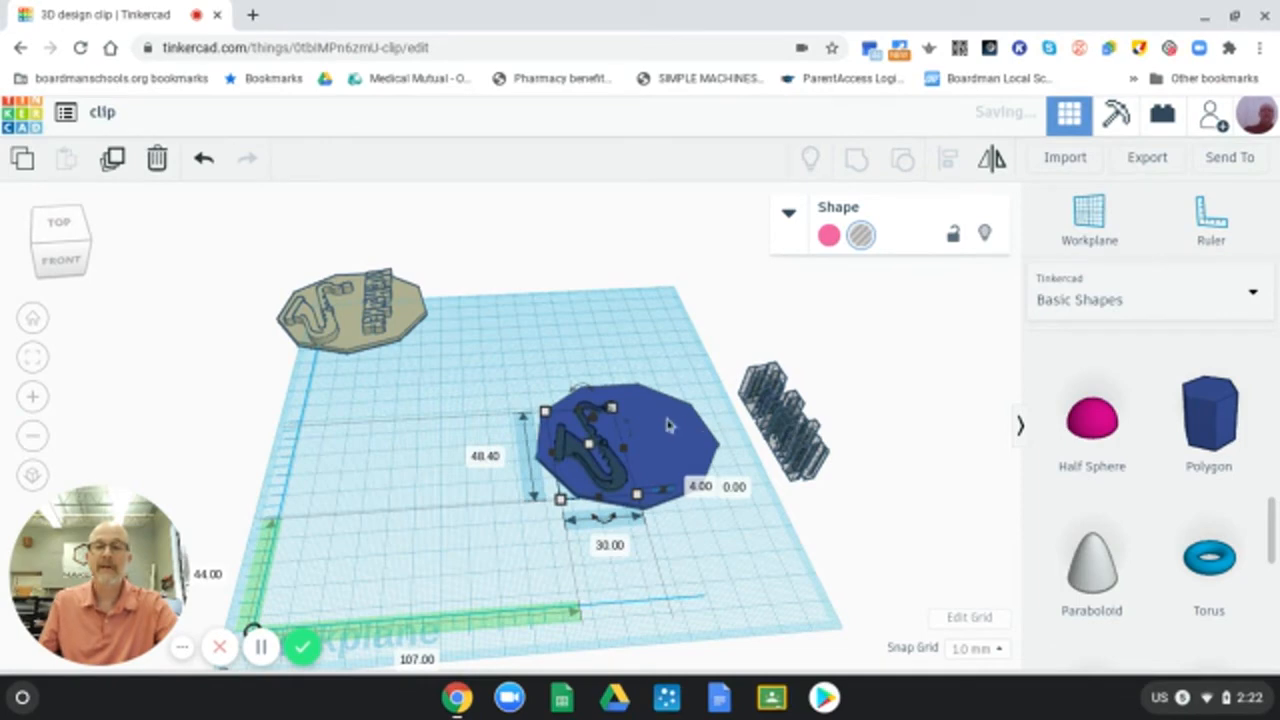
pyautogui.moveTo(790, 425); pyautogui.dragTo(669, 430)
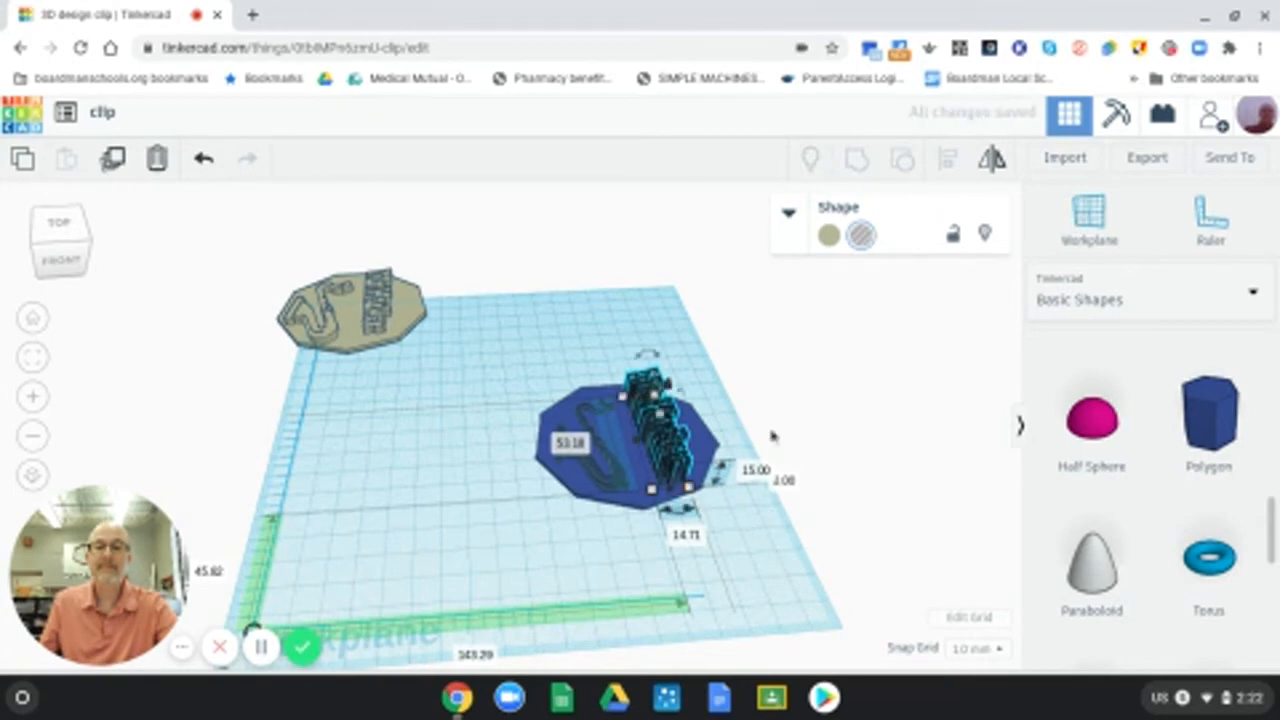
pyautogui.moveTo(771, 434); pyautogui.dragTo(728, 348, button='right')
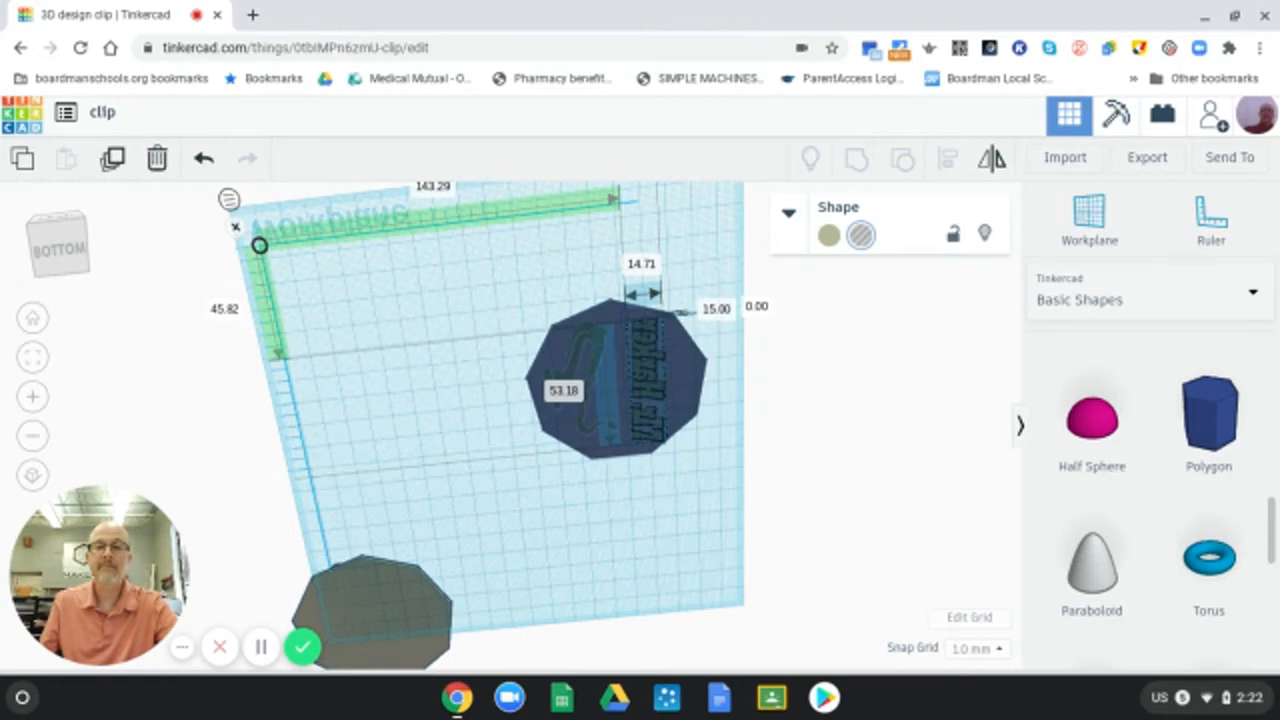
pyautogui.moveTo(732, 454); pyautogui.dragTo(743, 557, button='right')
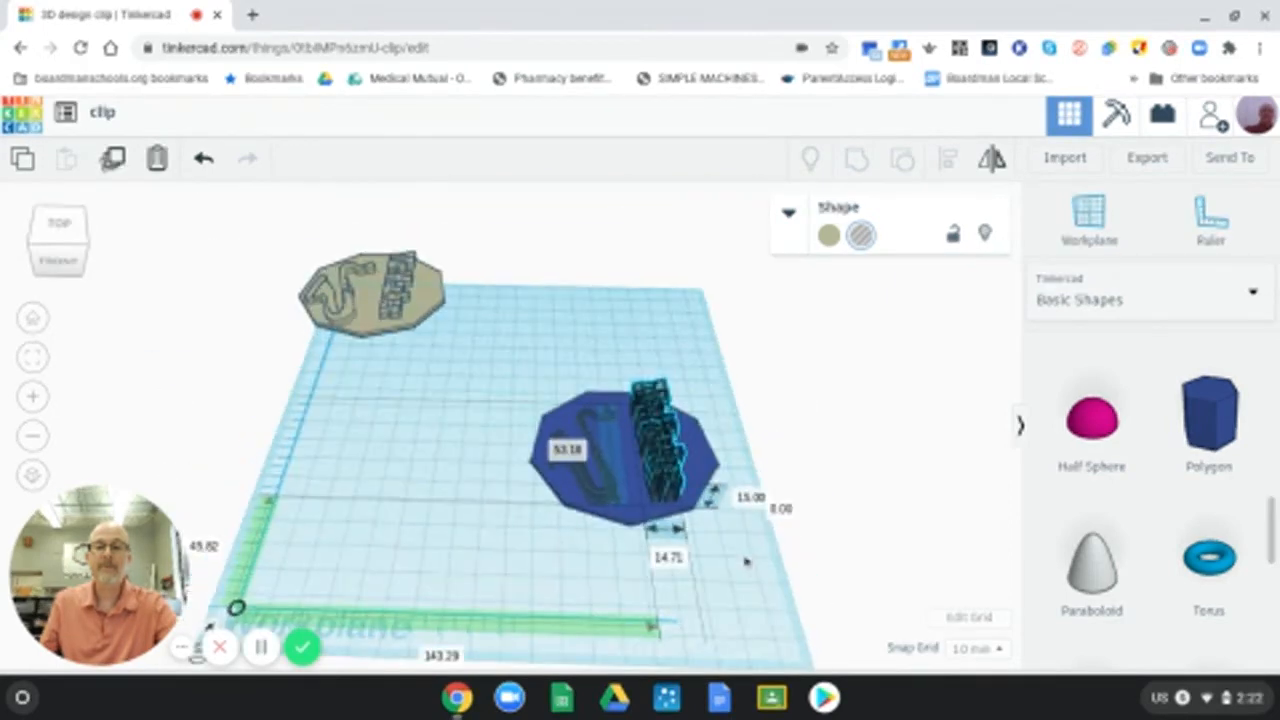
# Group the blue polygon with the saxophone and name text holes to cut them out of the base.
pyautogui.click(520, 371)
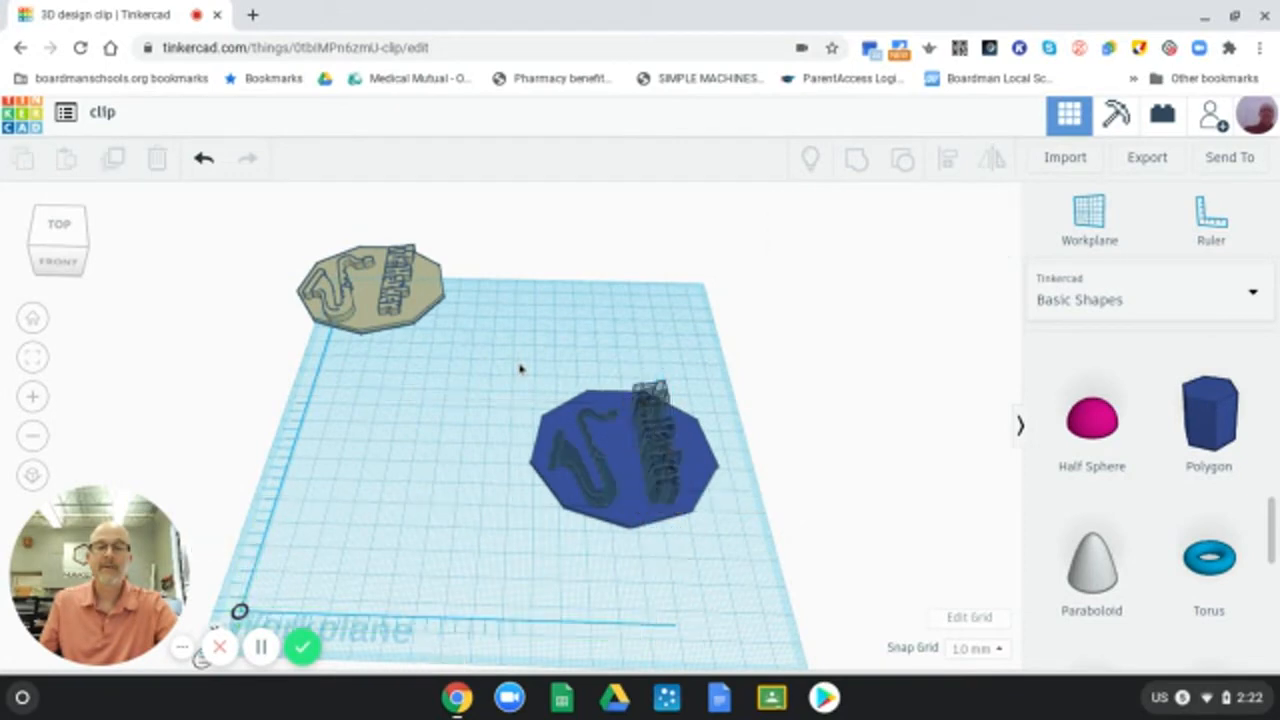
pyautogui.moveTo(518, 365); pyautogui.dragTo(770, 565)
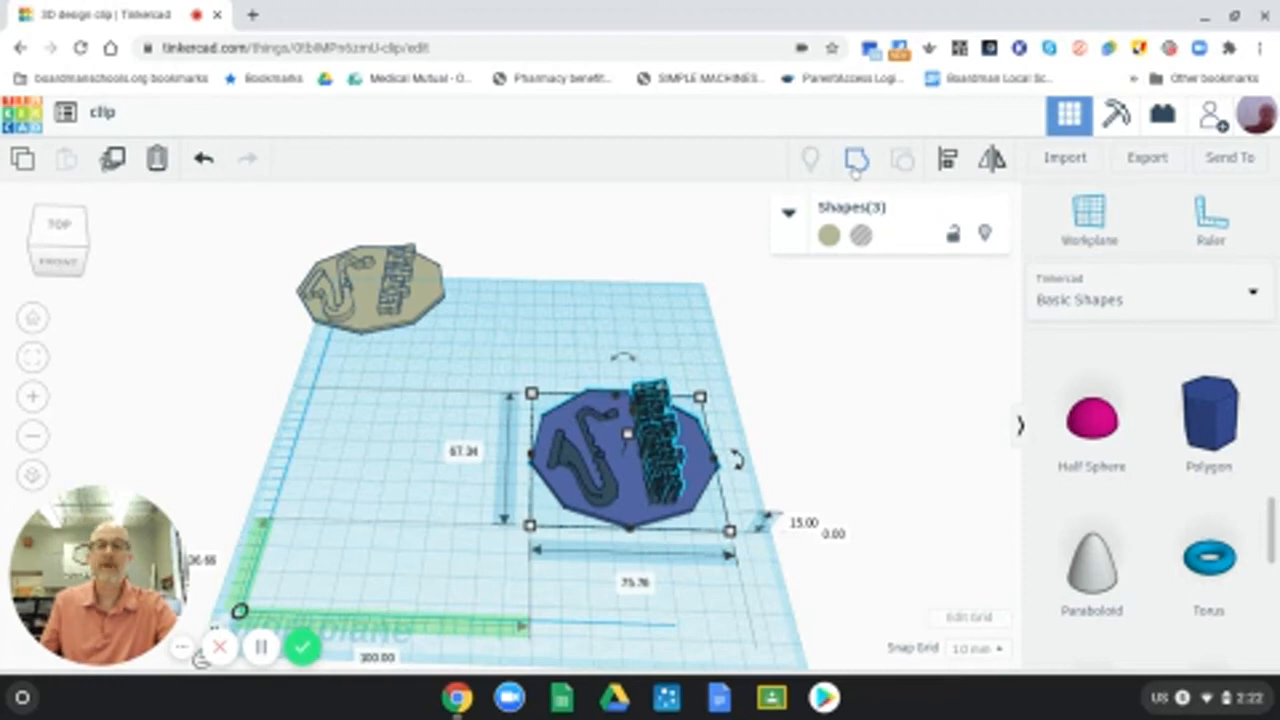
pyautogui.click(856, 159)
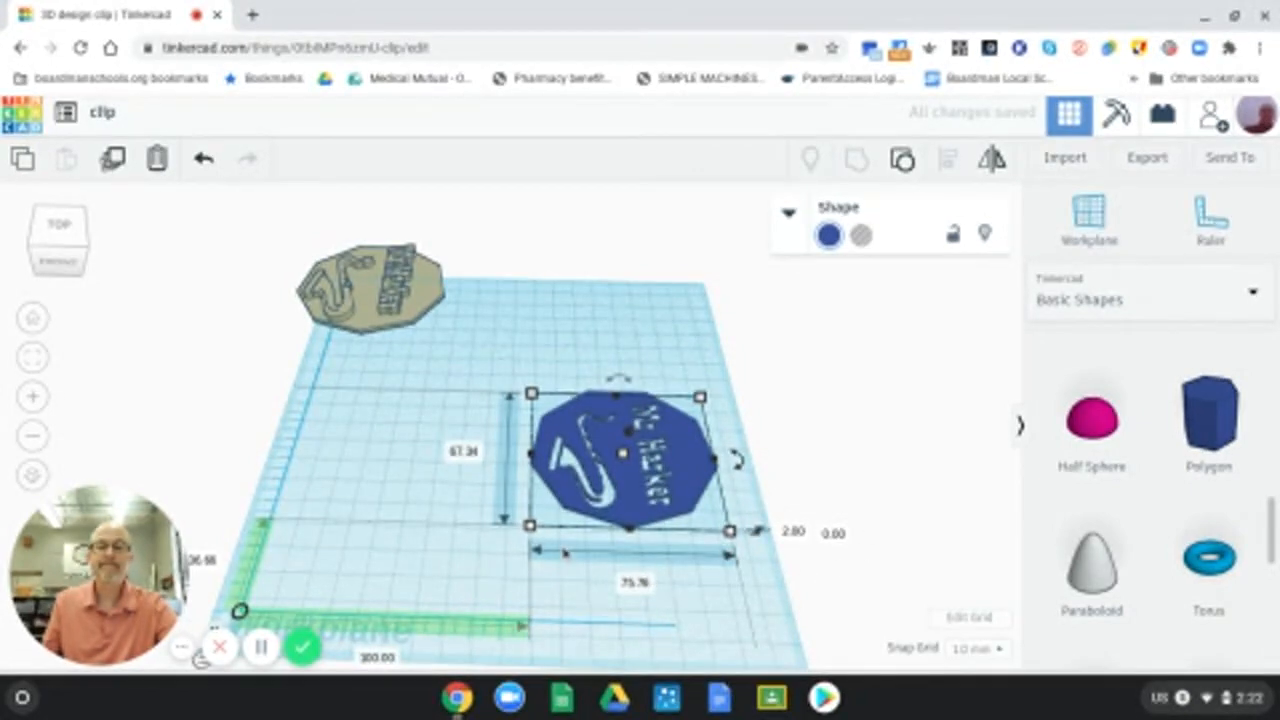
# Inspect the saxophone and name cut-outs up close and move the cut-out polygon to the back right corner of the workplane.
pyautogui.scroll(6, 595, 530)
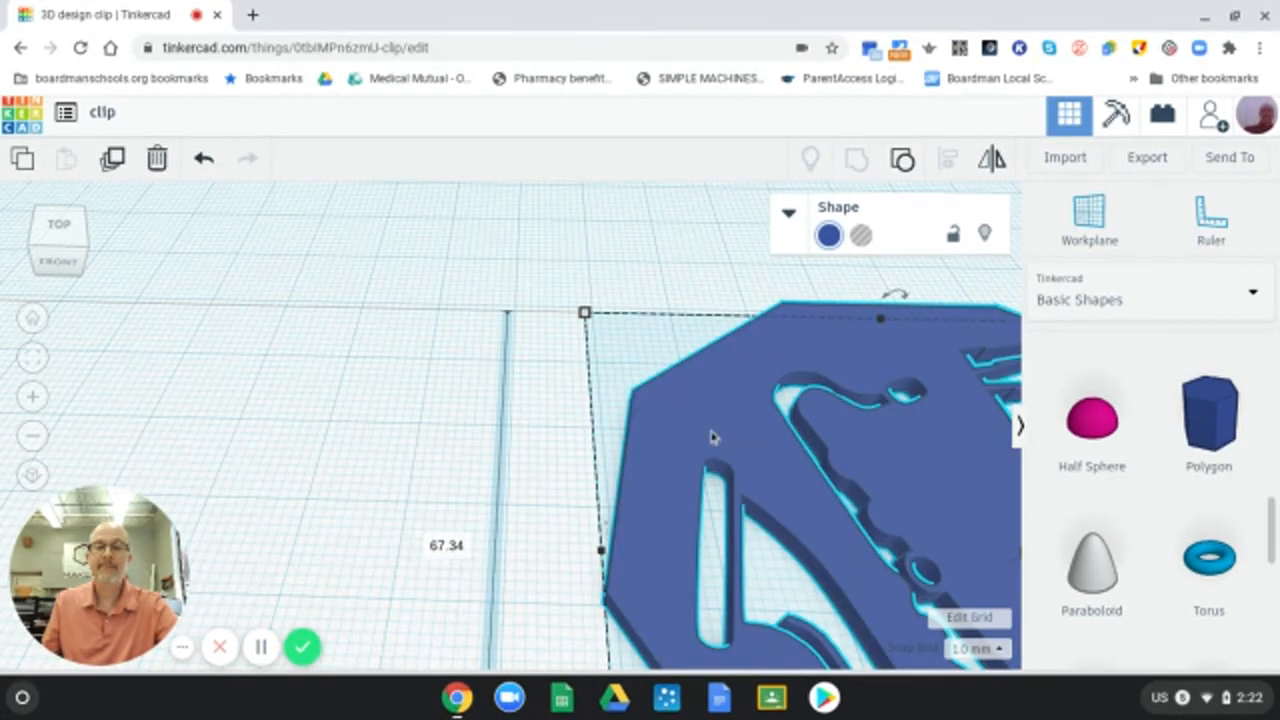
pyautogui.moveTo(711, 437); pyautogui.dragTo(276, 337, button='right')
pyautogui.click(274, 340)
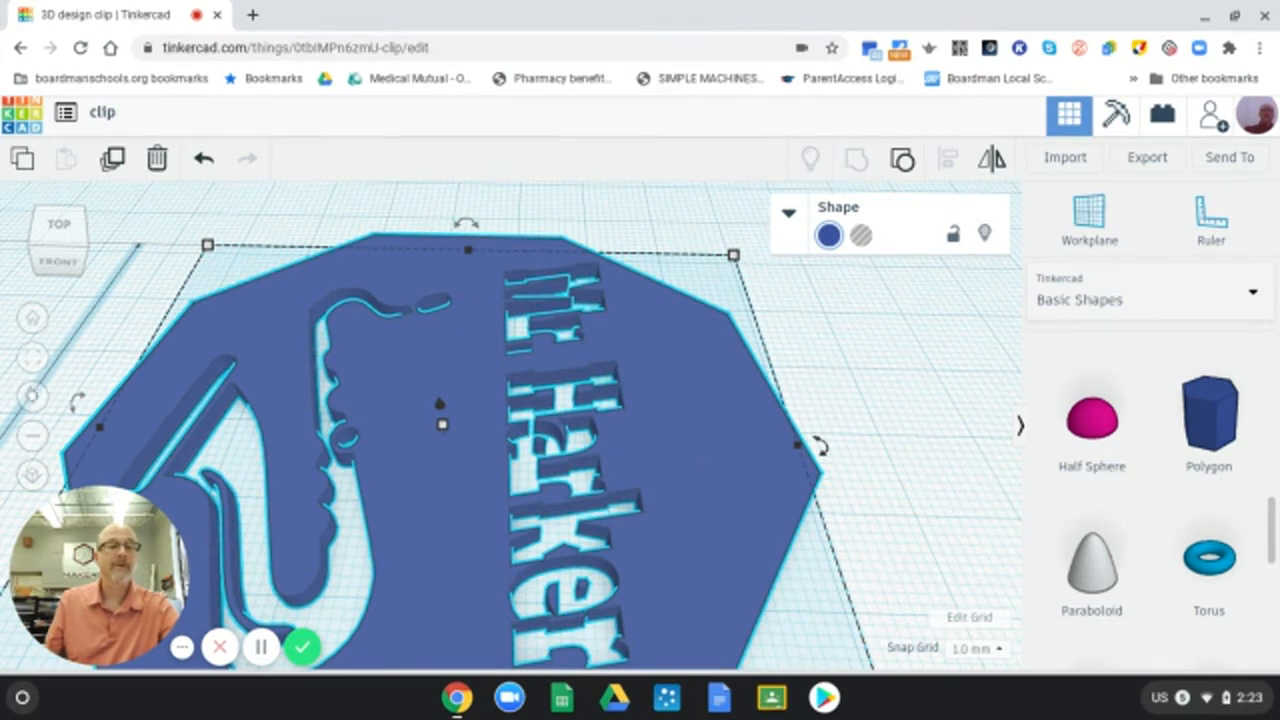
pyautogui.click(33, 320)
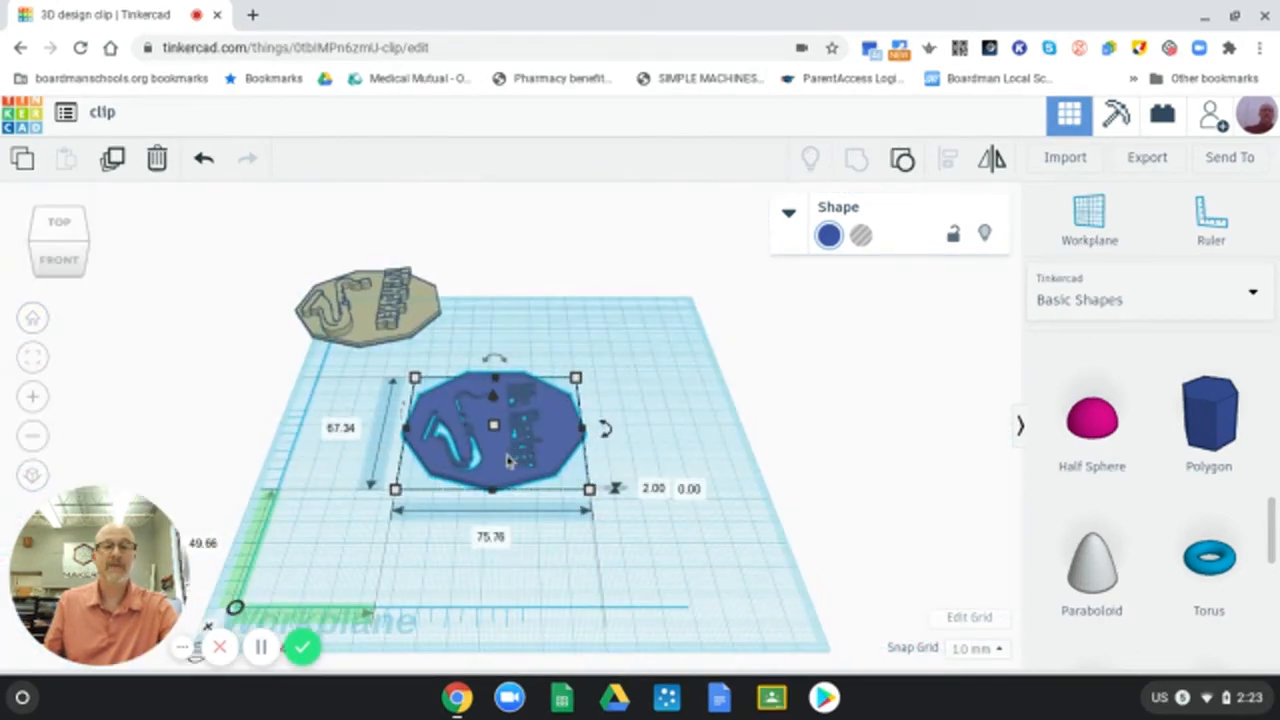
pyautogui.moveTo(508, 458); pyautogui.dragTo(648, 341)
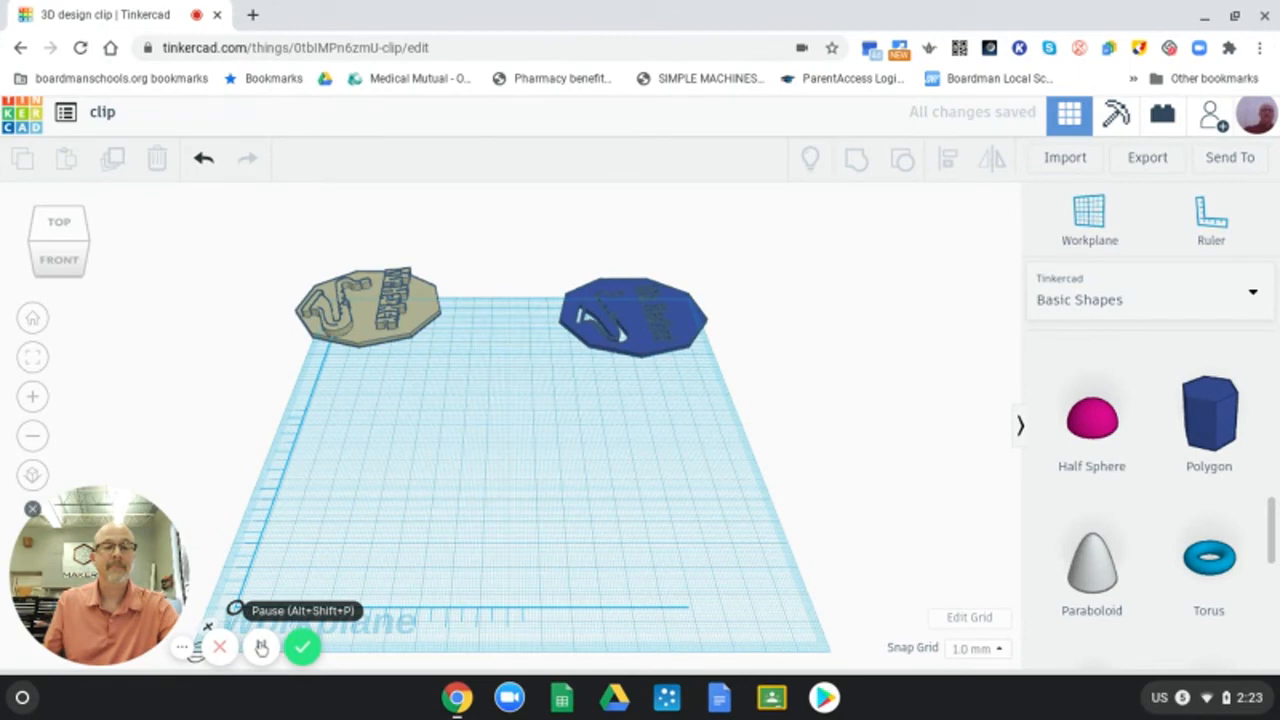
# Duplicate the raised design from the back left corner, place the copy at the front middle of the workplane and ungroup it.
pyautogui.click(380, 309)
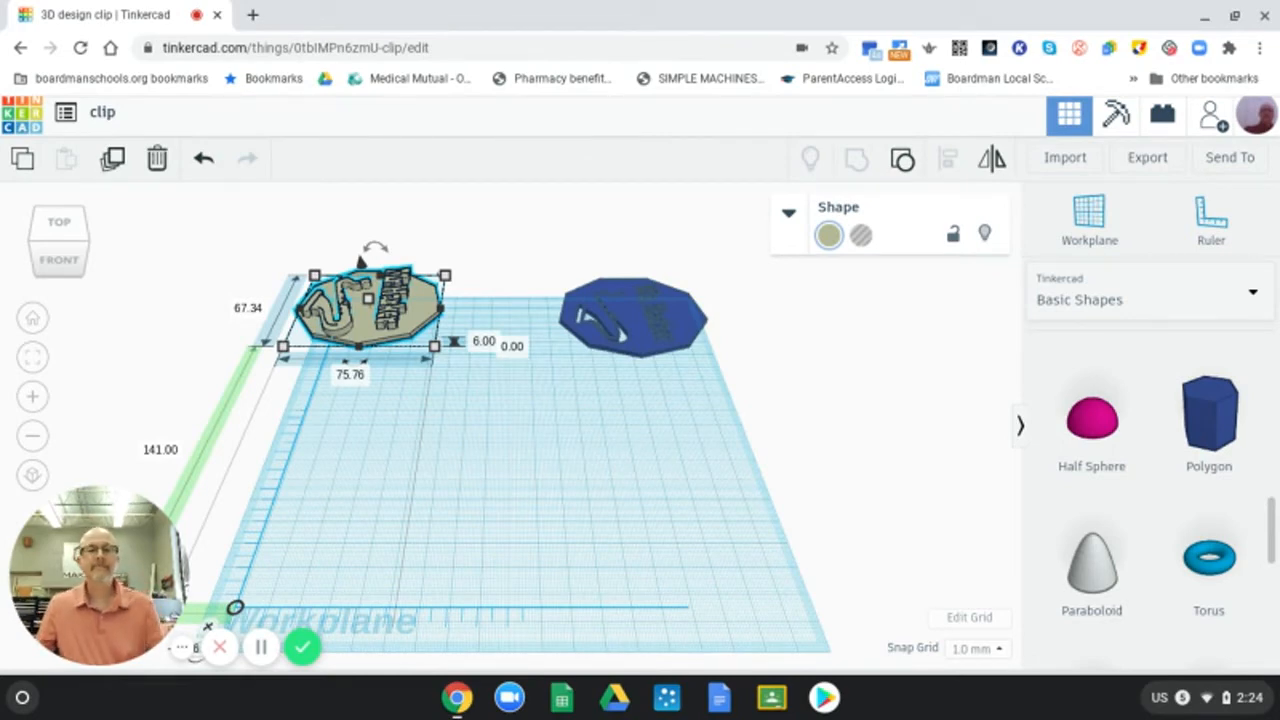
pyautogui.hotkey('ctrl', 'd')
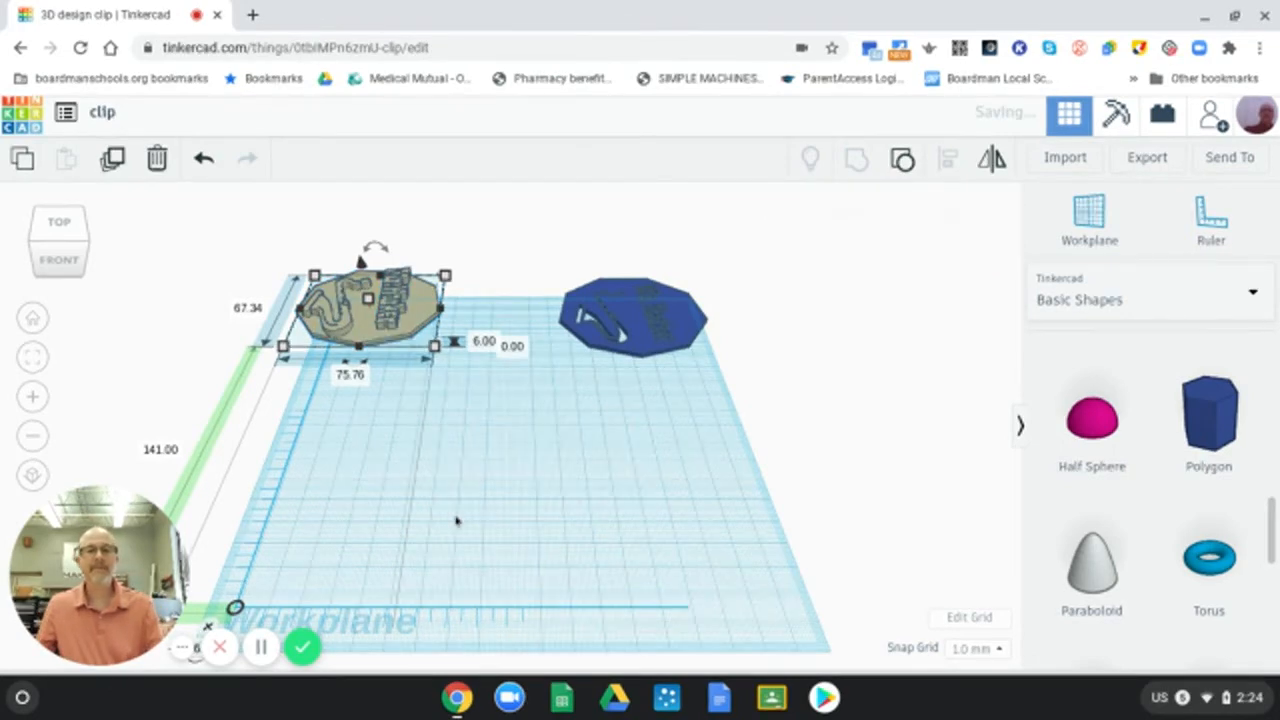
pyautogui.click(527, 504)
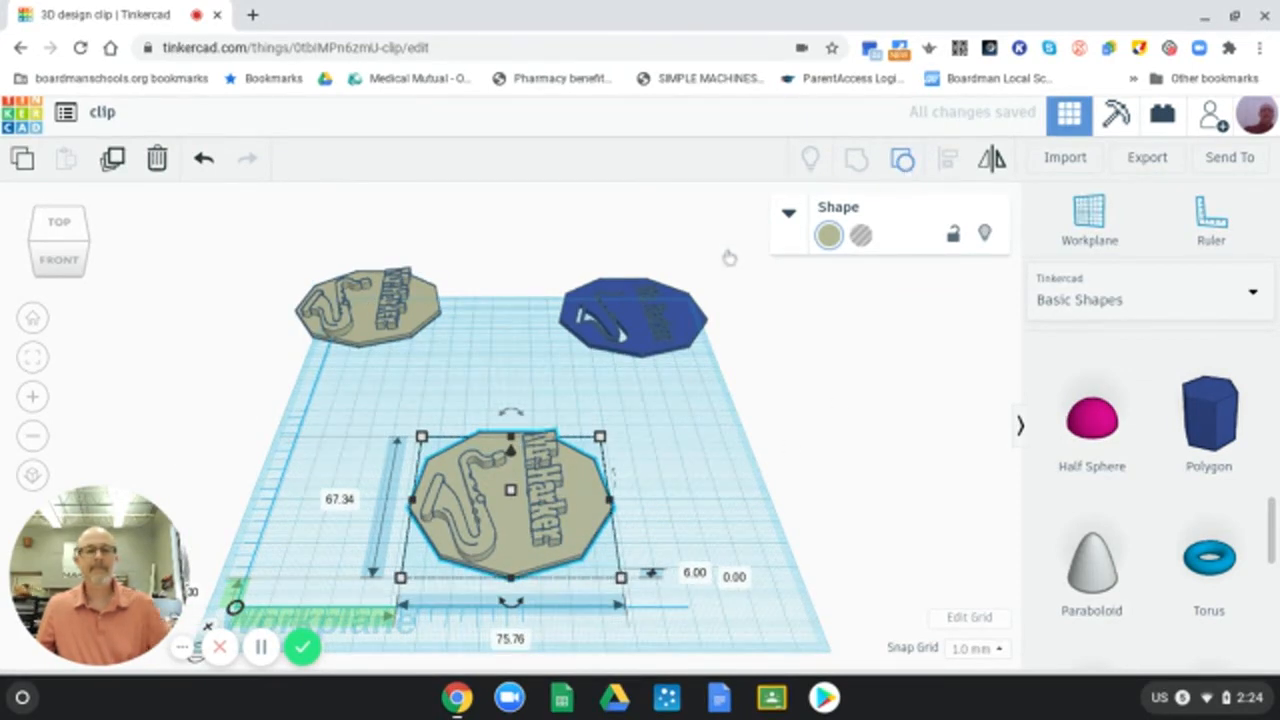
pyautogui.hotkey('ctrl', 'shift', 'g')
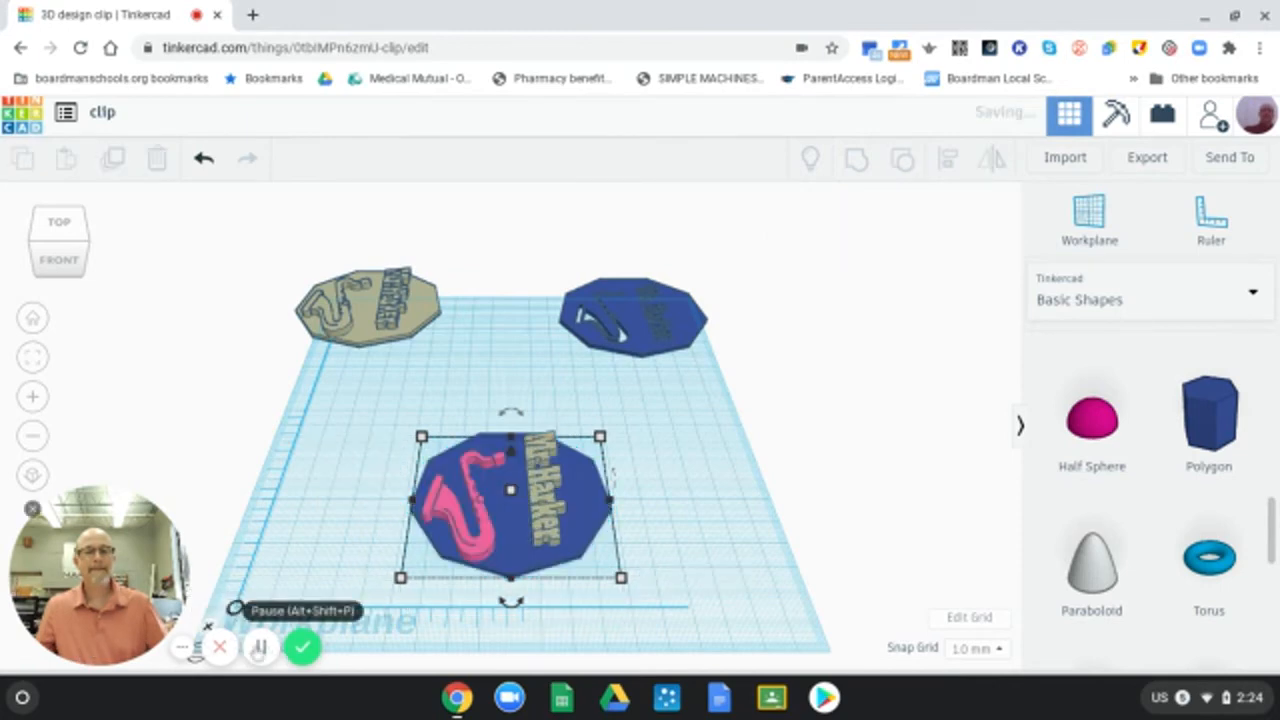
pyautogui.press('Escape')
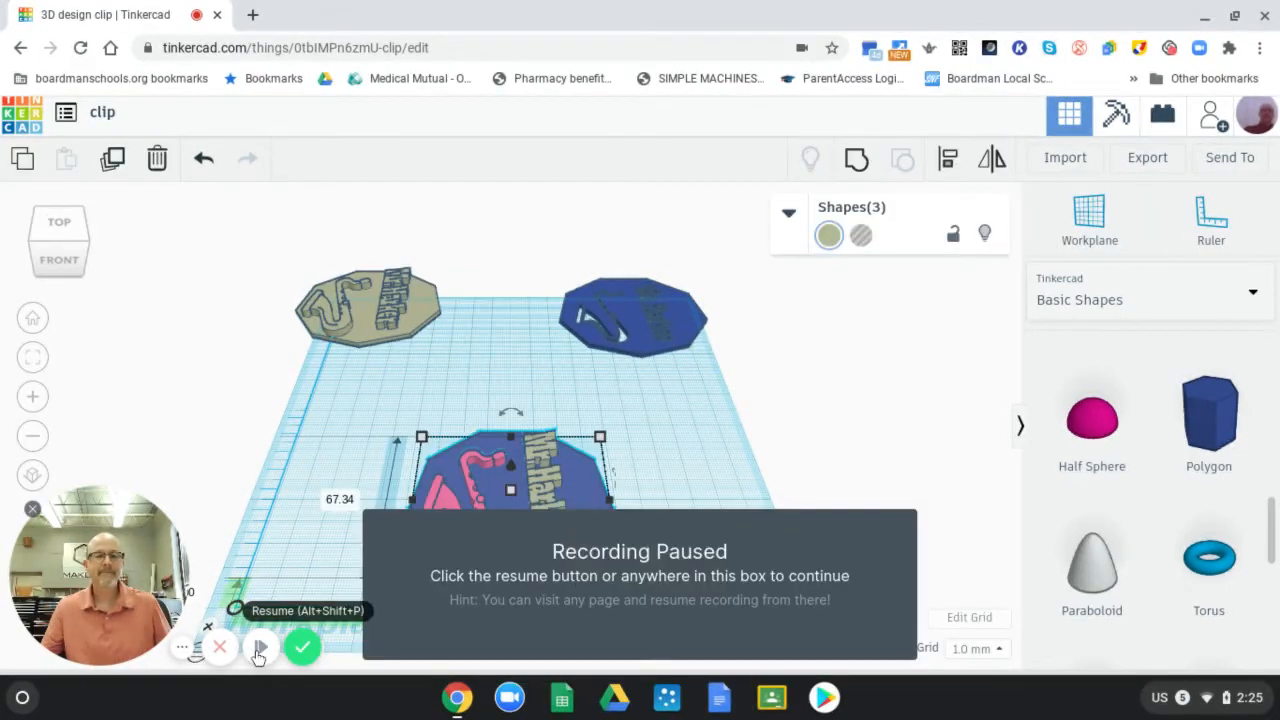
pyautogui.click(260, 648)
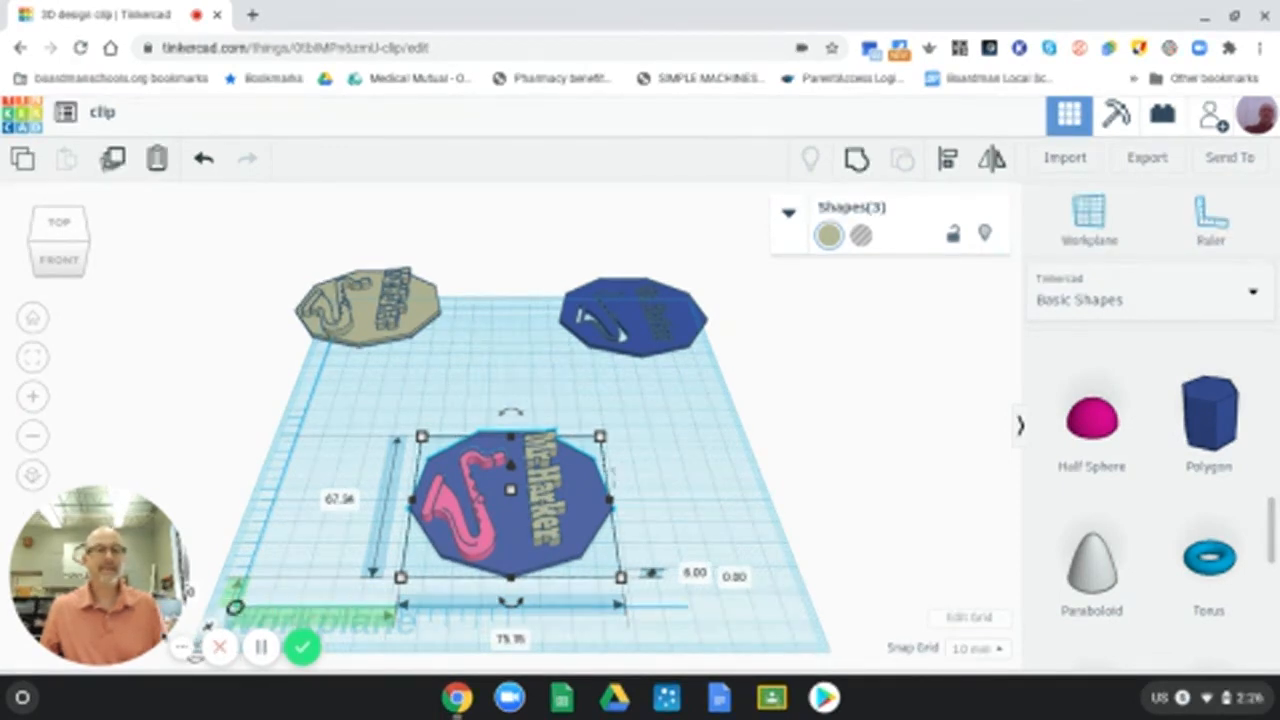
pyautogui.moveTo(127, 642)
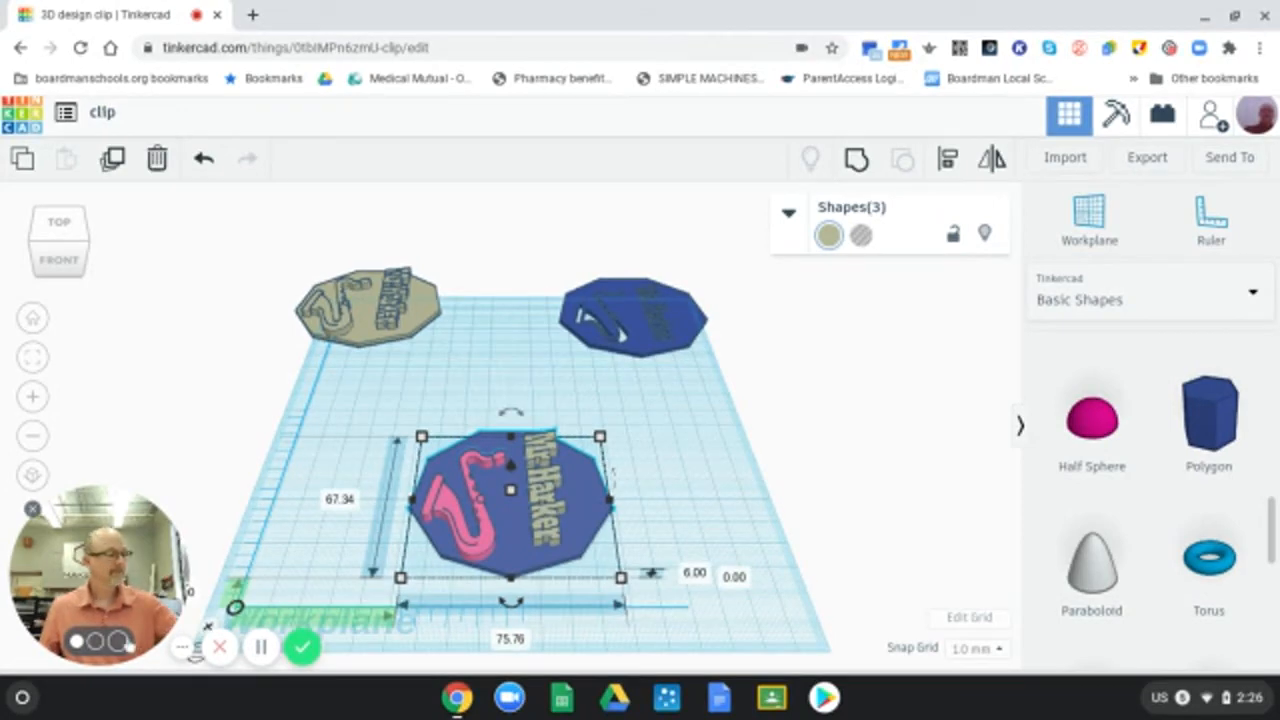
pyautogui.click(124, 642)
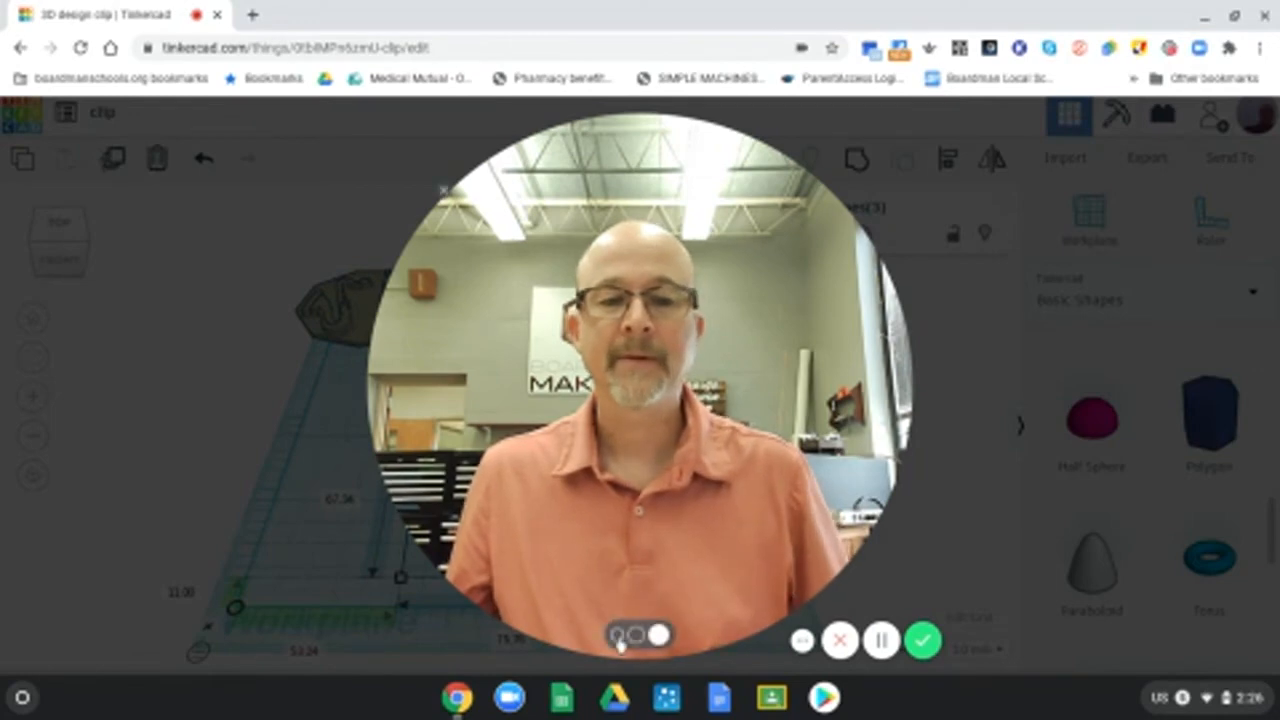
# Move the ungrouped front copy toward the workplane's centre and undo back to before that copy was made.
pyautogui.click(617, 636)
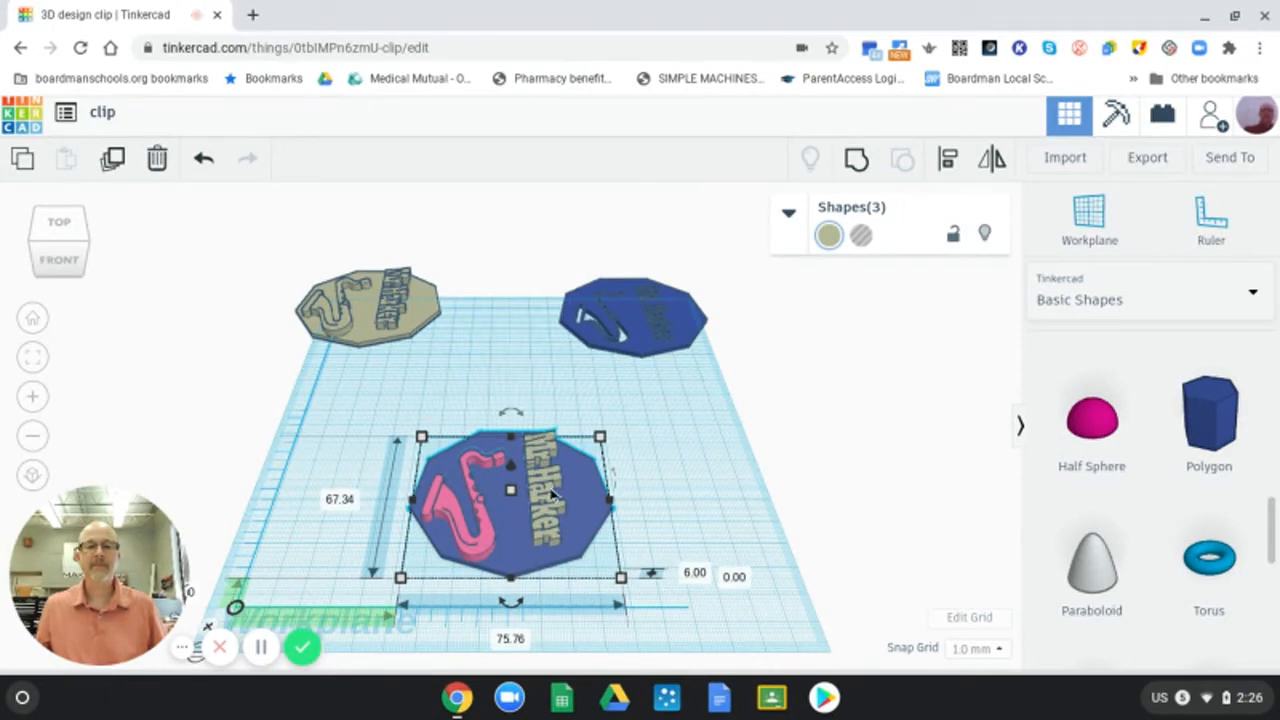
pyautogui.moveTo(563, 496); pyautogui.dragTo(600, 468)
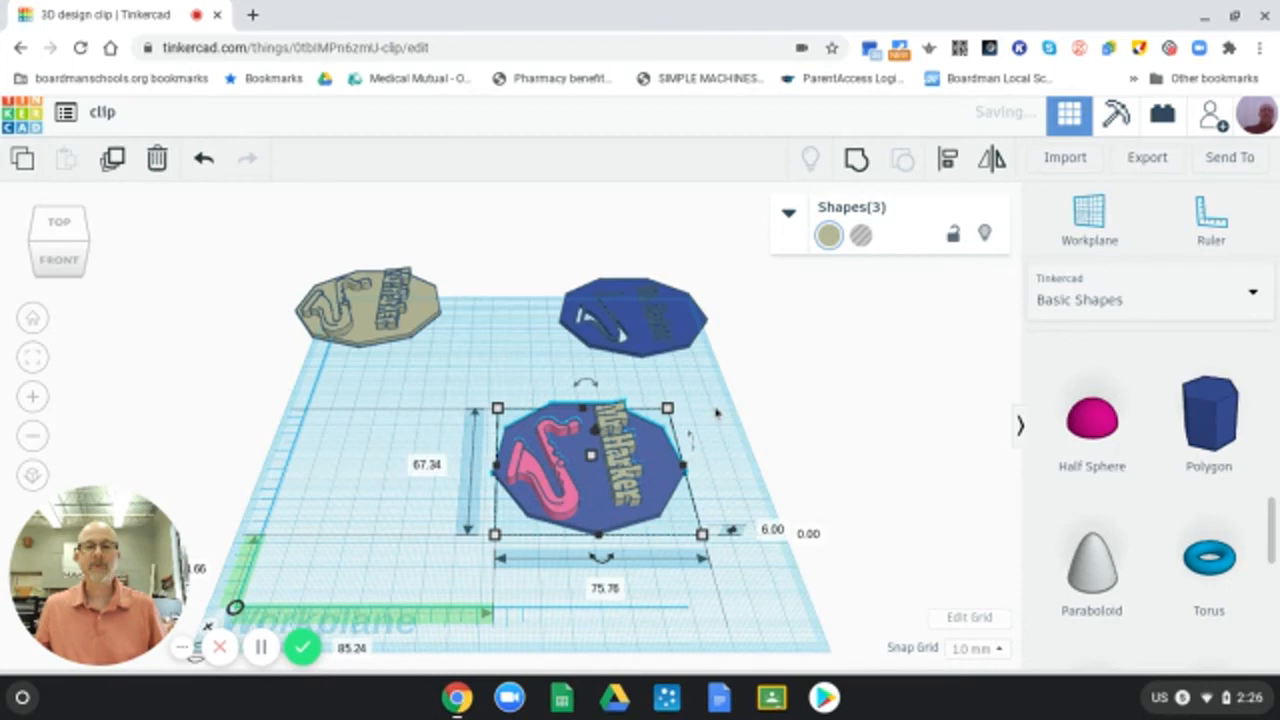
pyautogui.click(705, 414)
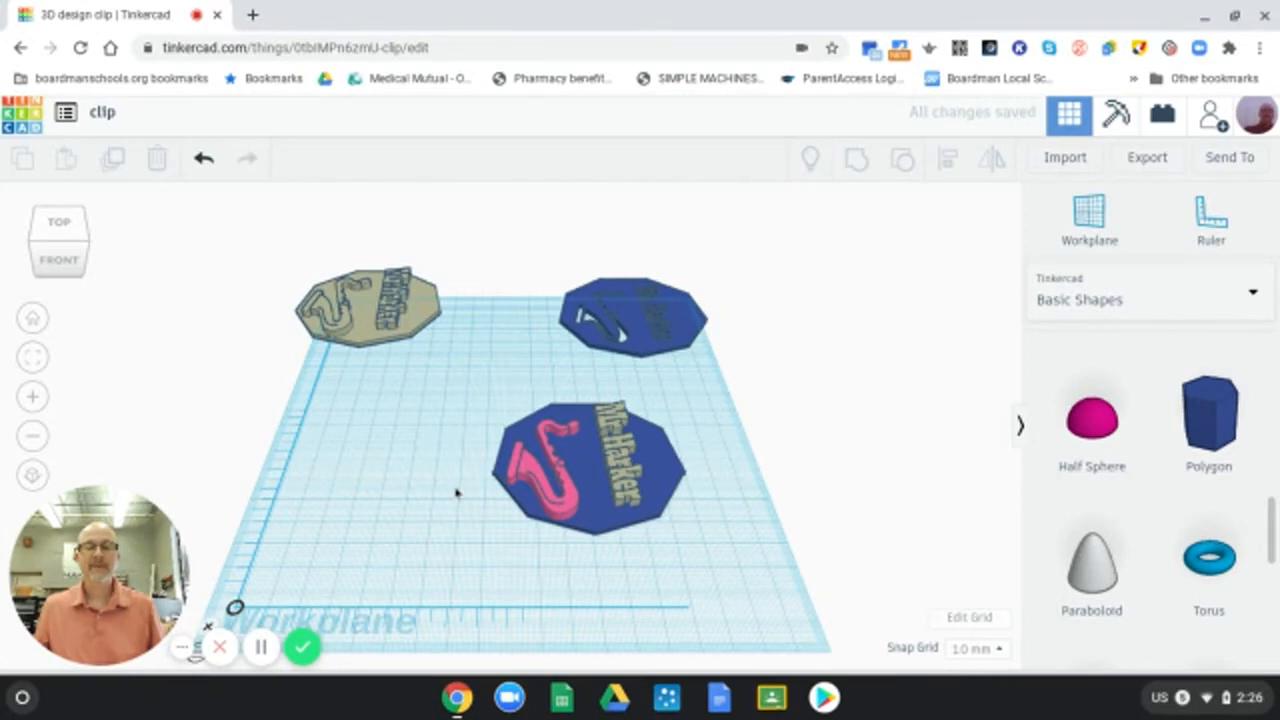
pyautogui.hotkey('ctrl', 'z')
pyautogui.click(261, 647)
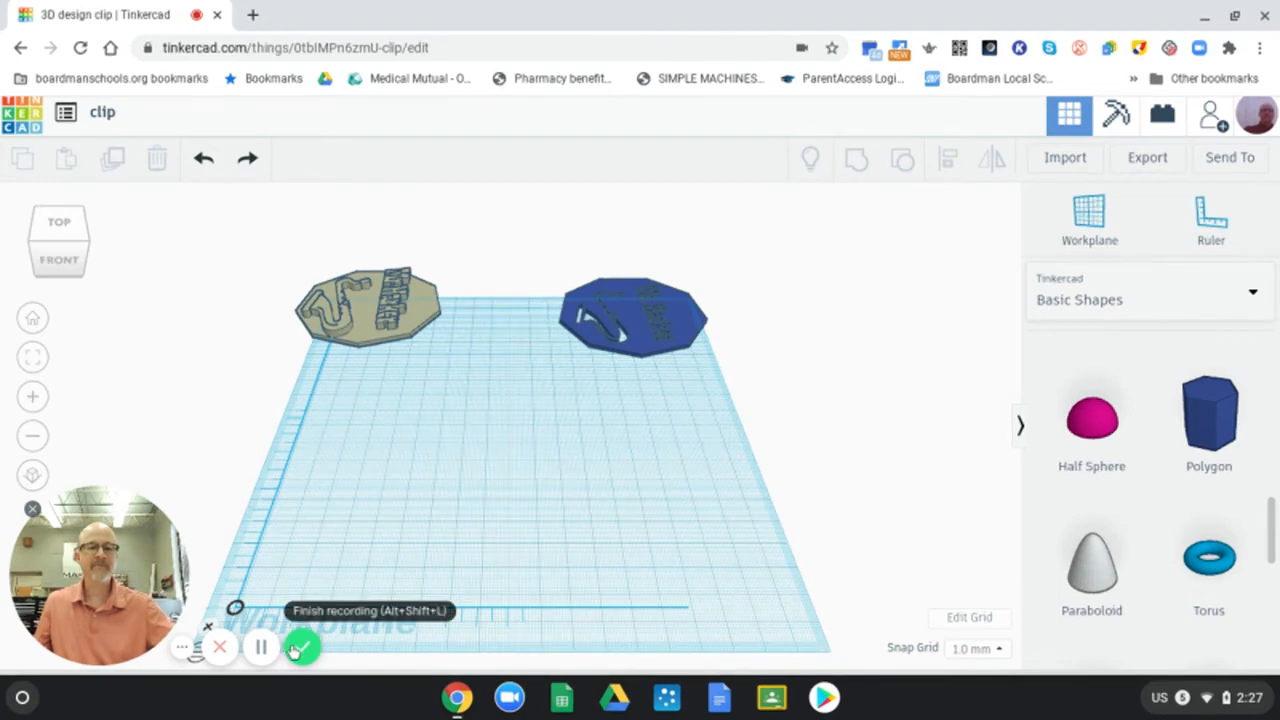
pyautogui.moveTo(160, 626)
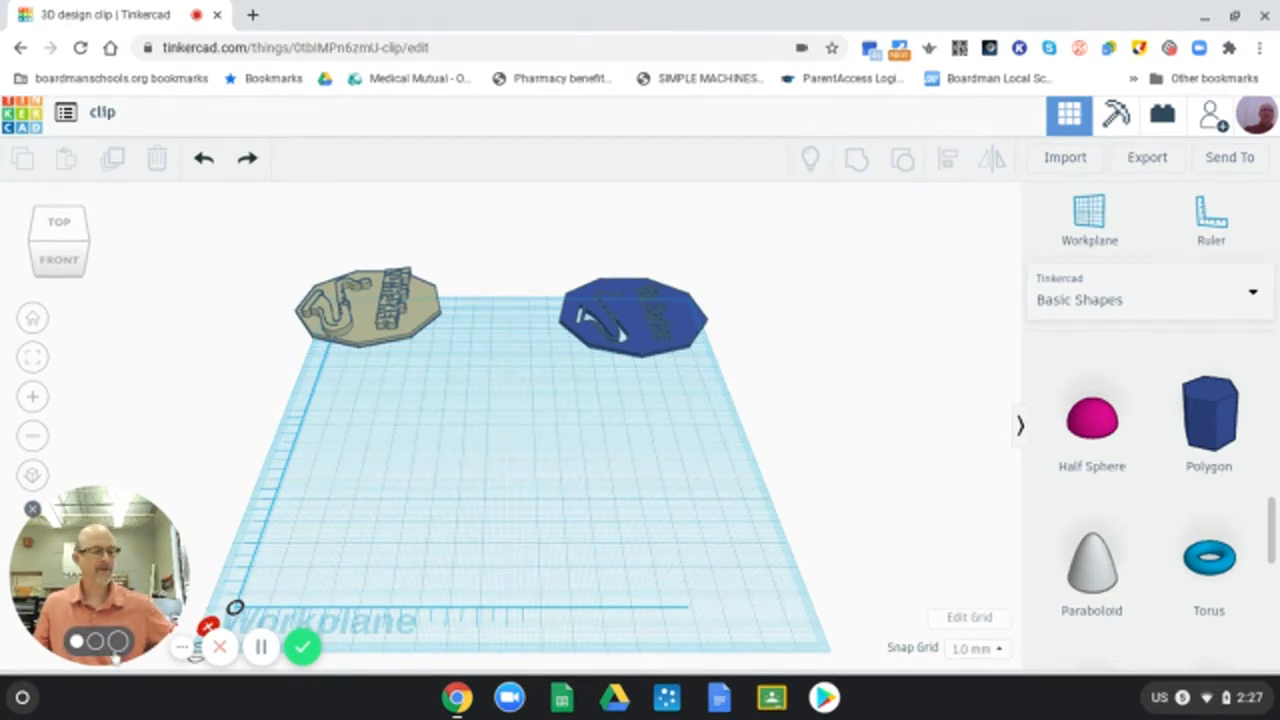
pyautogui.click(117, 643)
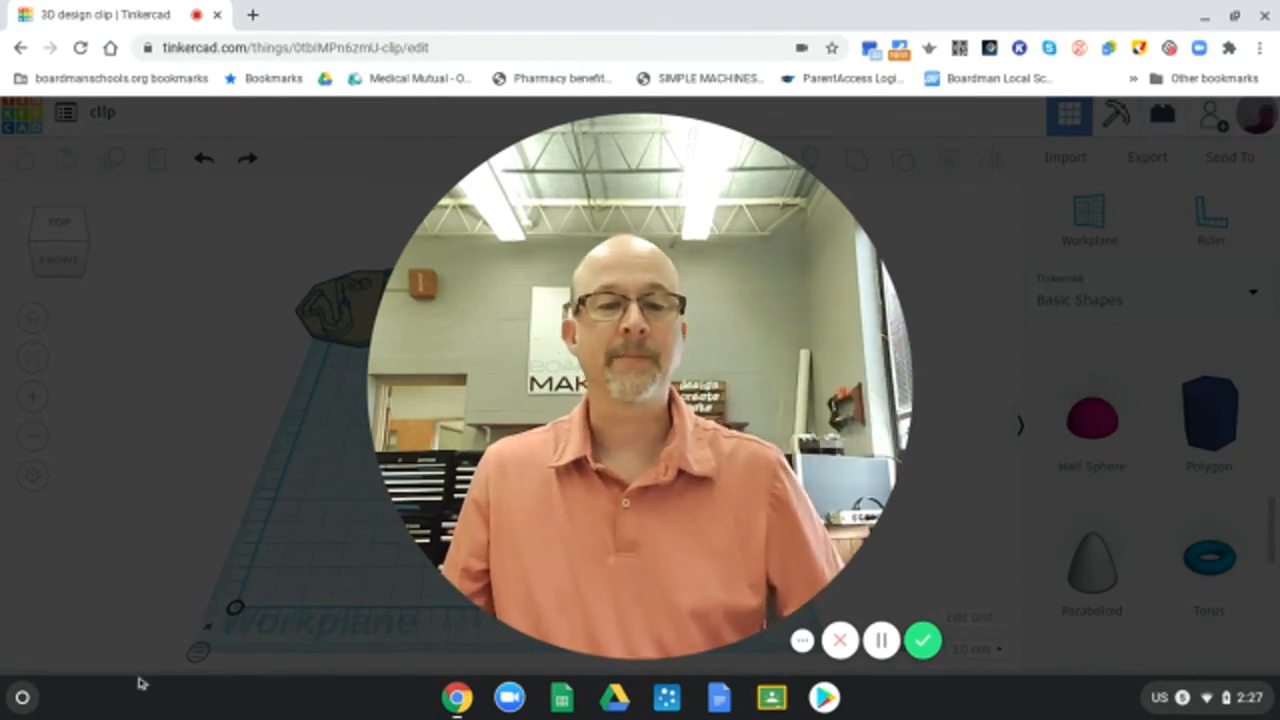
pyautogui.moveTo(657, 629)
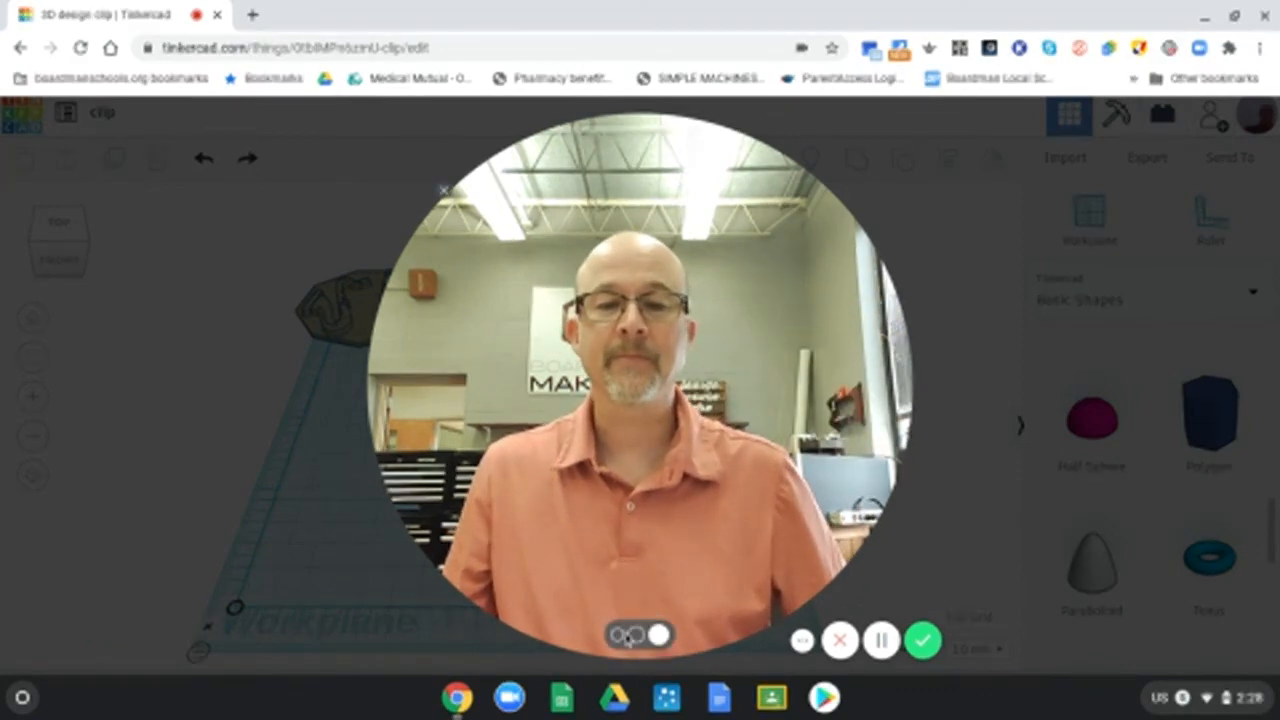
pyautogui.click(617, 636)
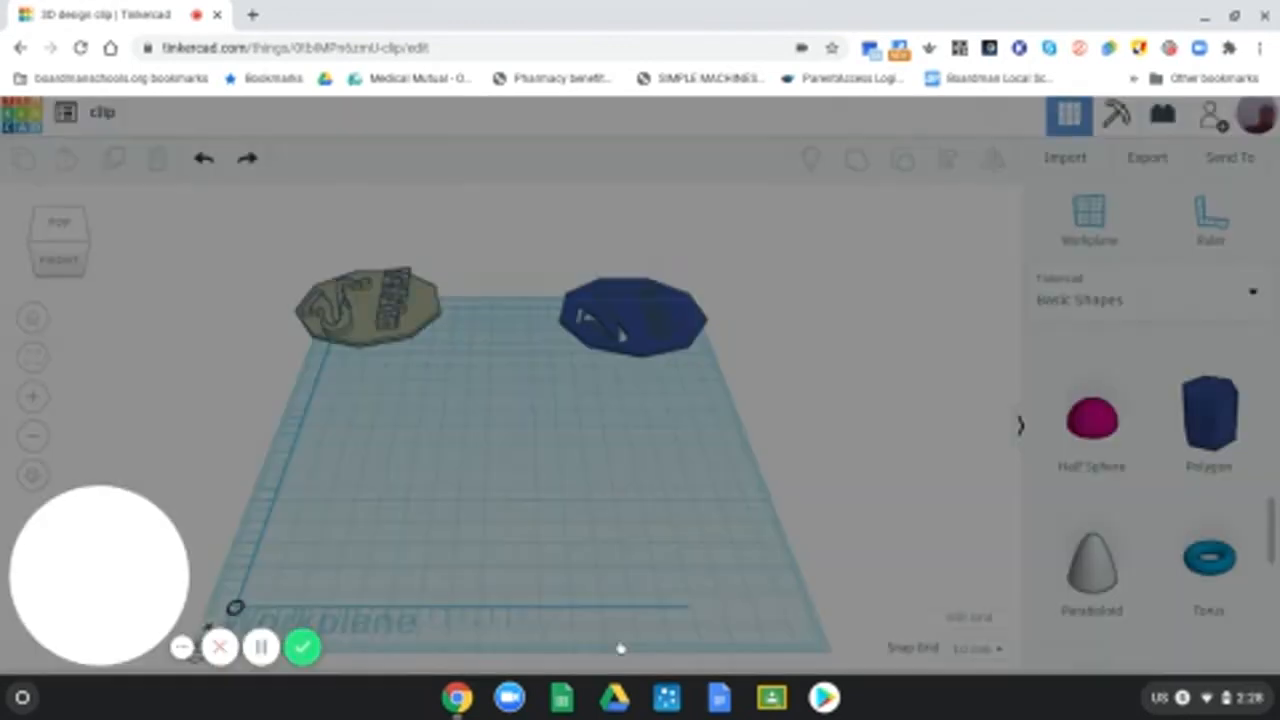
# Duplicate the raised design from the back left corner to the front middle of the workplane and ungroup the copy.
pyautogui.click(385, 318)
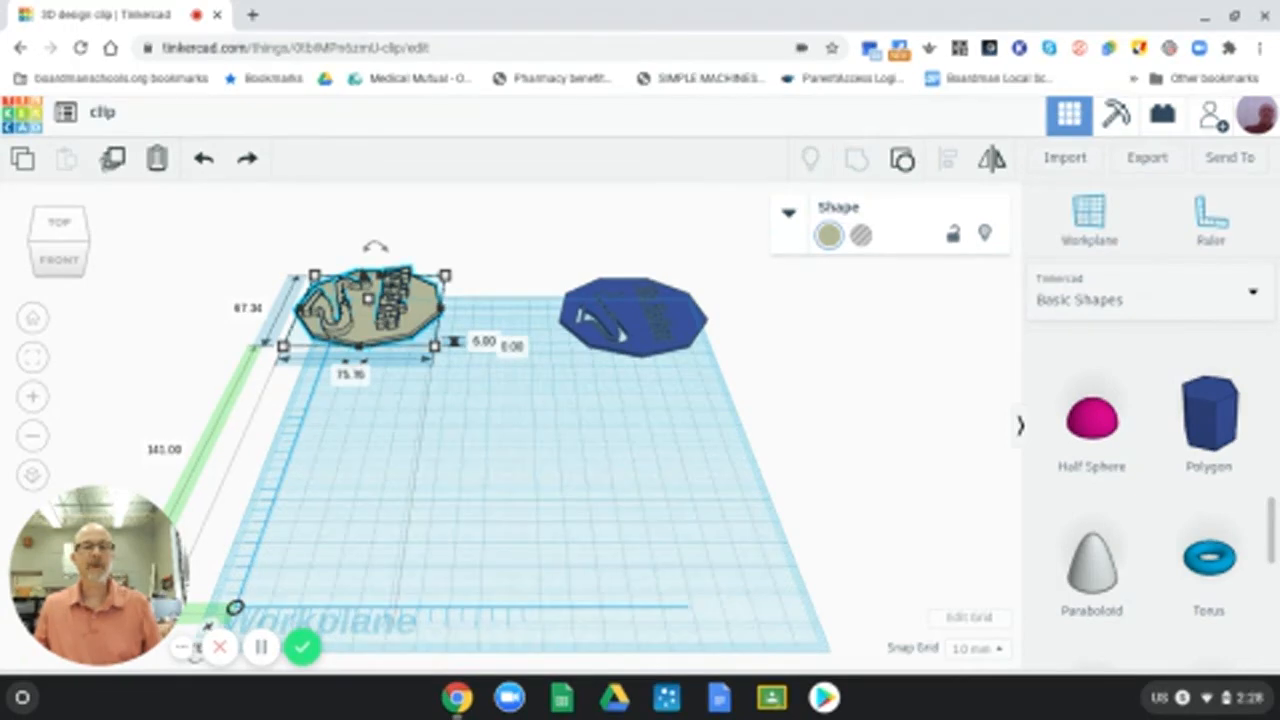
pyautogui.keyDown('alt'); pyautogui.moveTo(473, 433); pyautogui.dragTo(567, 496); pyautogui.keyUp('alt')
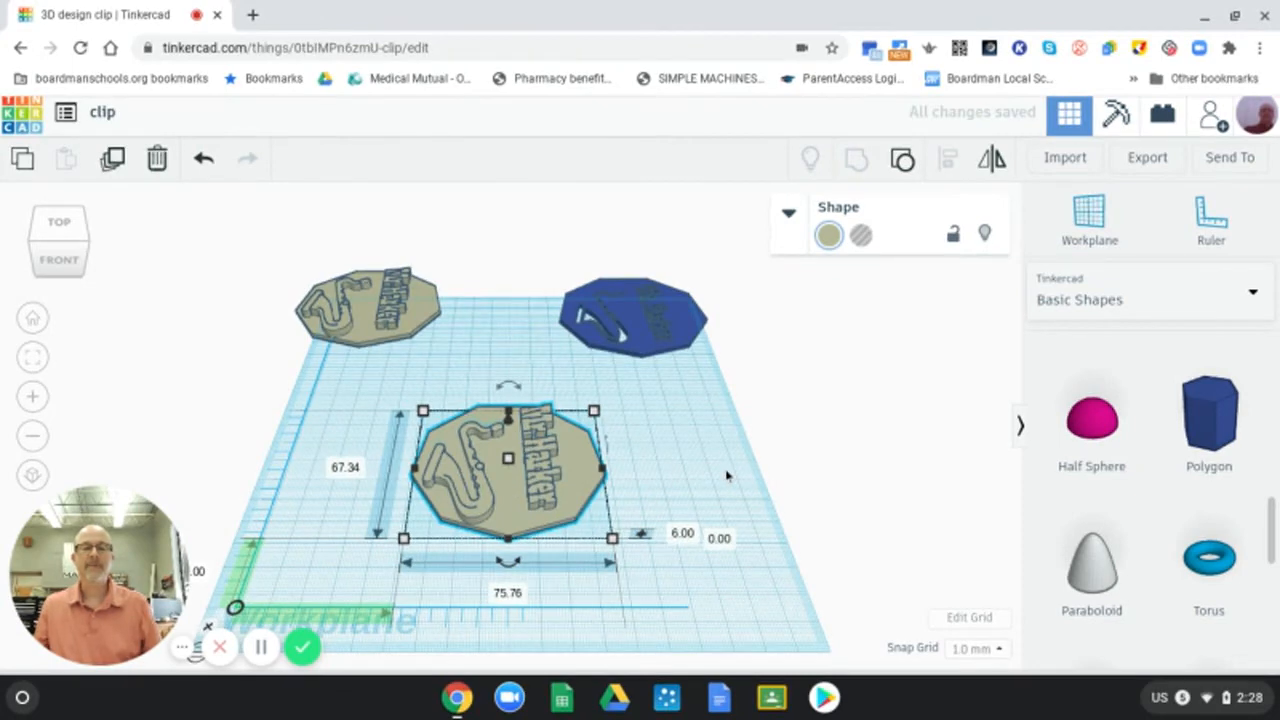
pyautogui.click(903, 161)
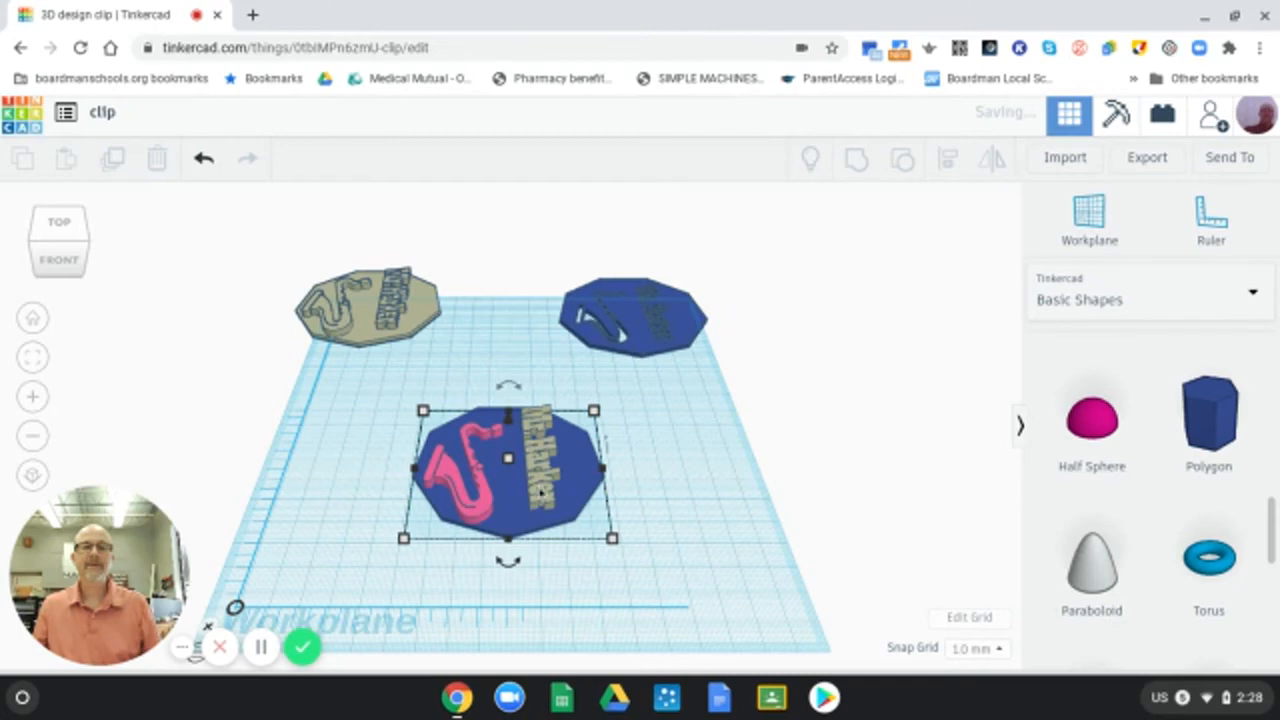
# Move the saxophone off the polygon's left side and the name text off its right side, and drop both onto the workplane.
pyautogui.moveTo(464, 472); pyautogui.dragTo(339, 456)
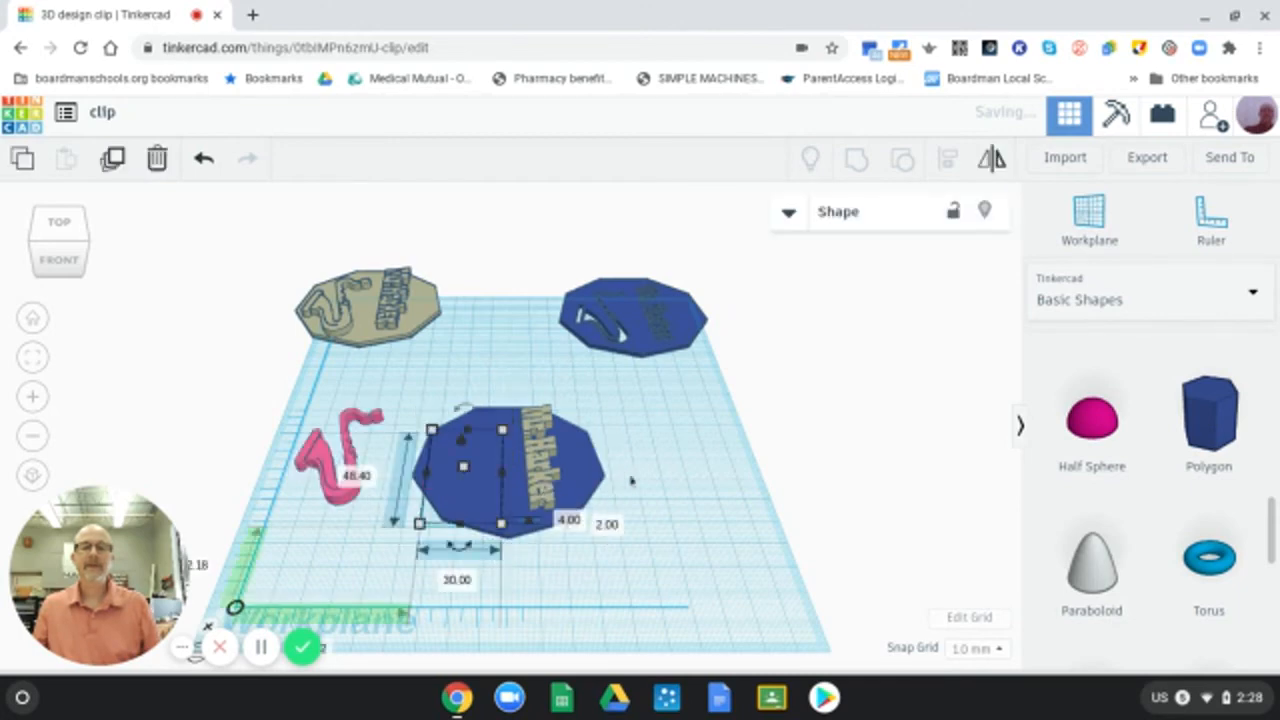
pyautogui.moveTo(696, 477); pyautogui.dragTo(726, 469)
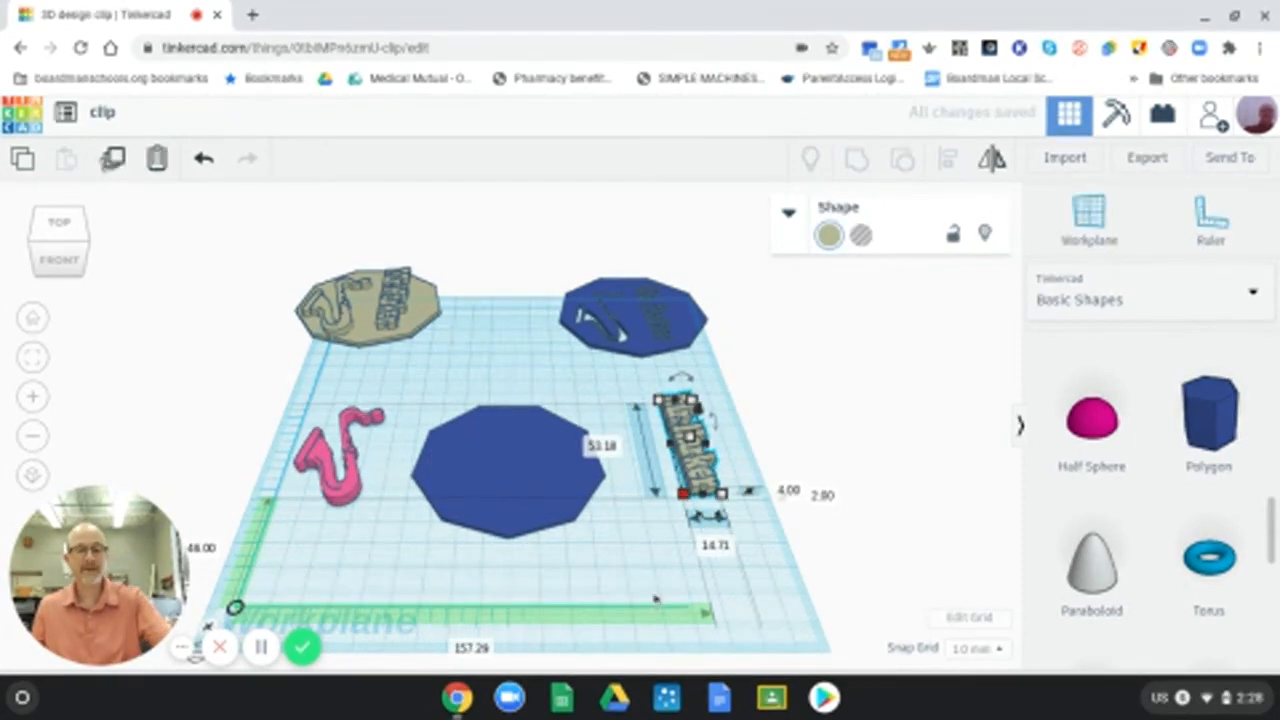
pyautogui.press('d')
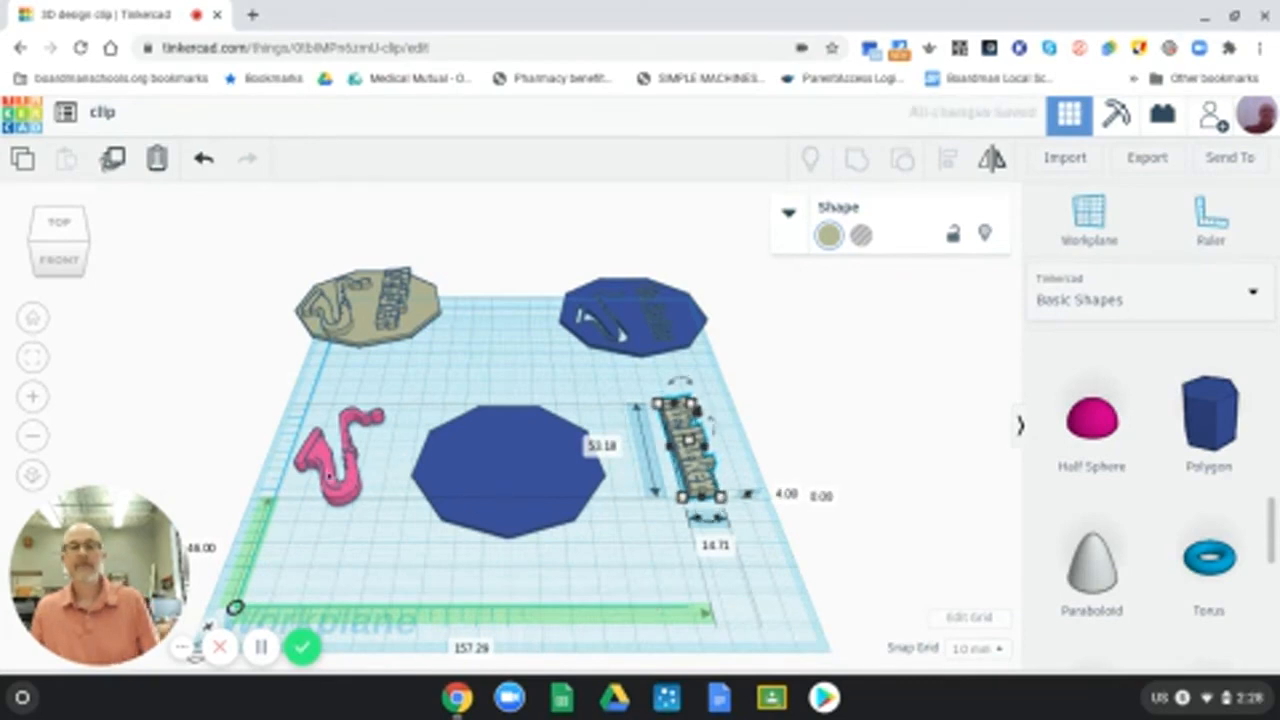
pyautogui.click(331, 487)
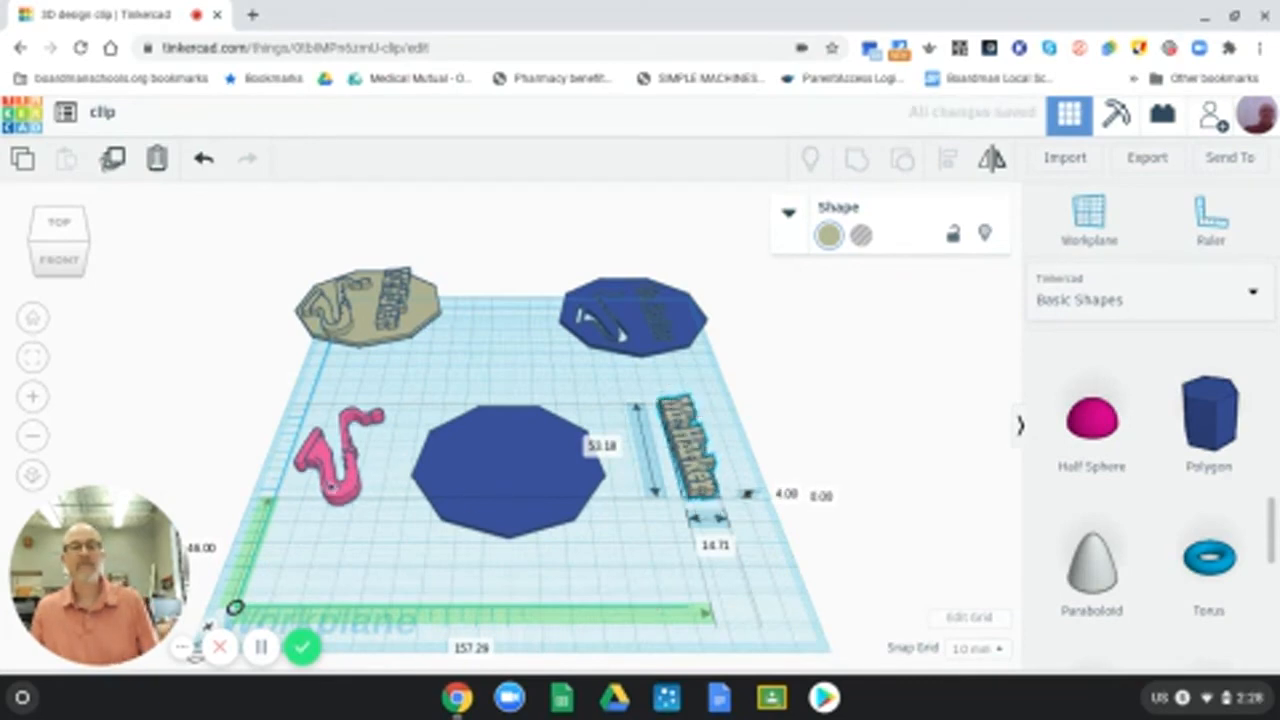
pyautogui.click(688, 445)
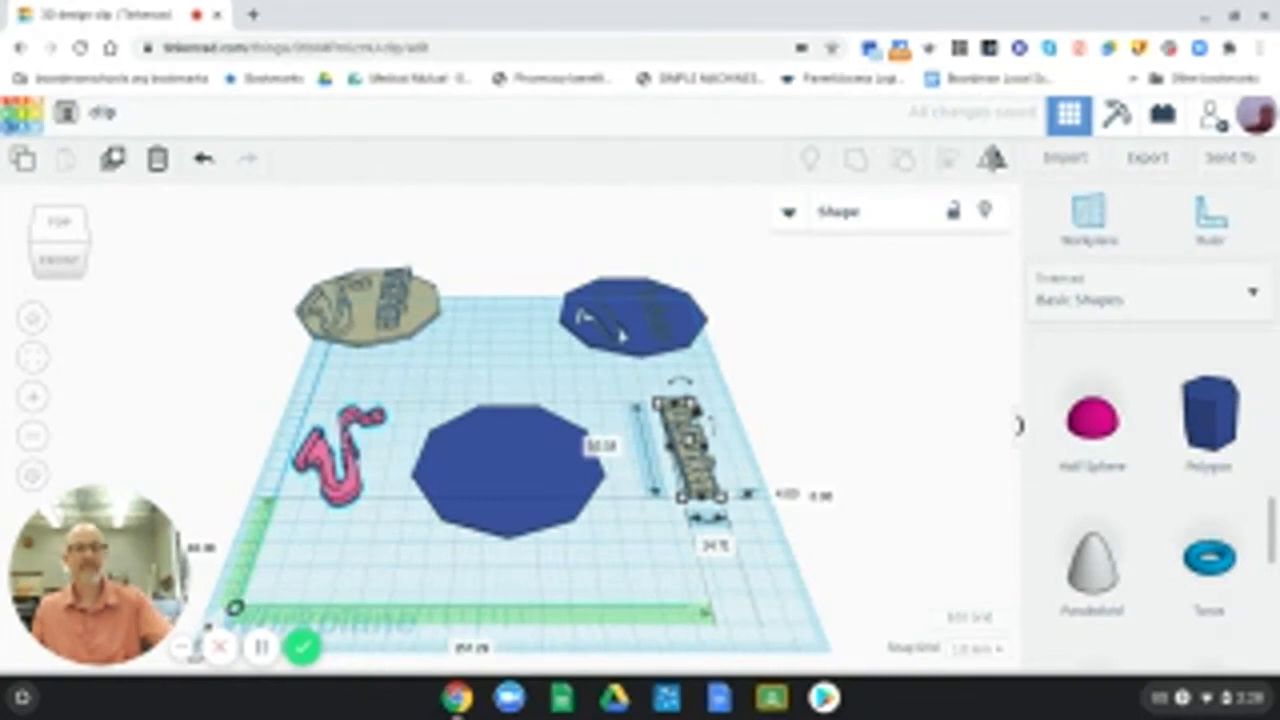
pyautogui.click(331, 461)
pyautogui.press('d')
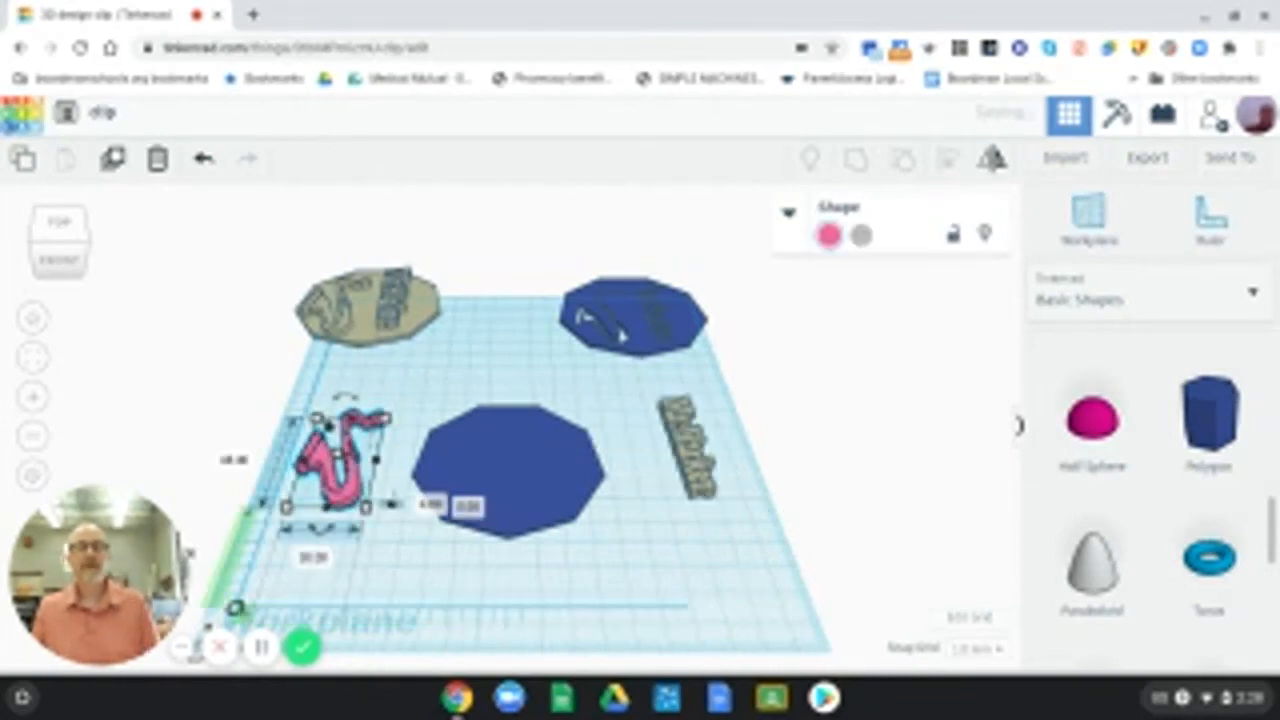
# Set the thickness of the blue polygon base at the front middle to 6 mm.
pyautogui.click(538, 487)
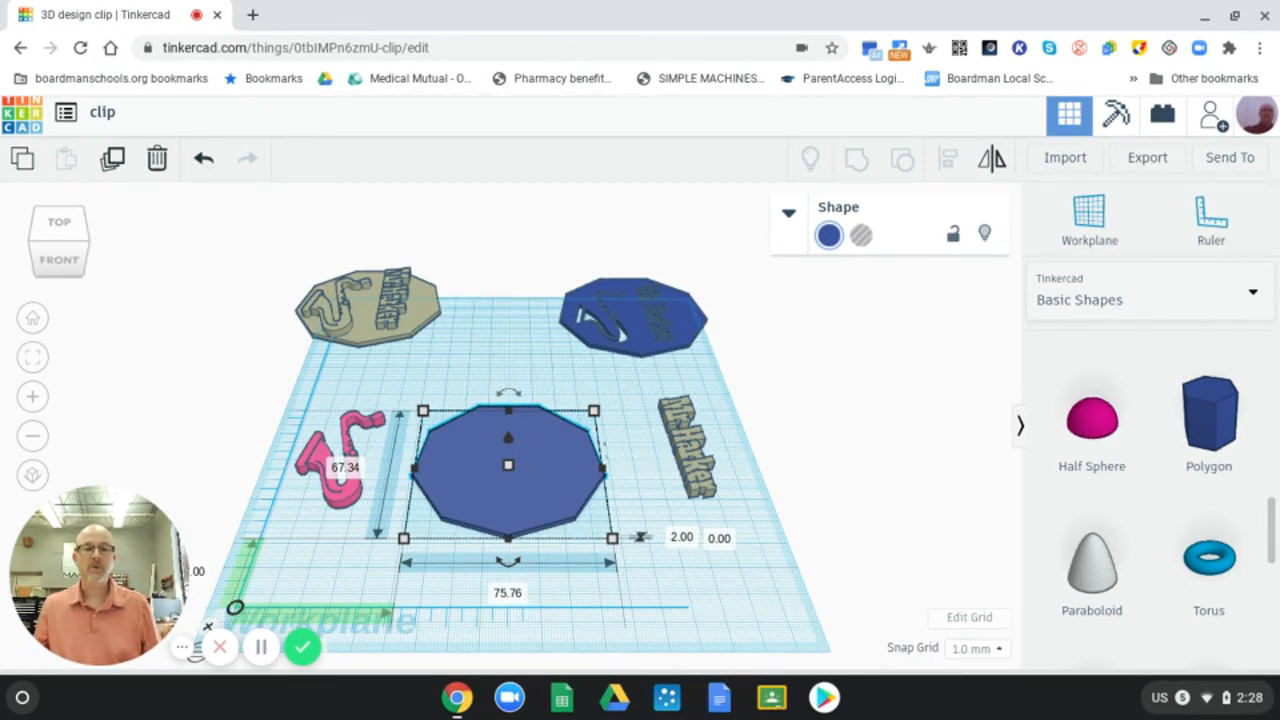
pyautogui.click(684, 455)
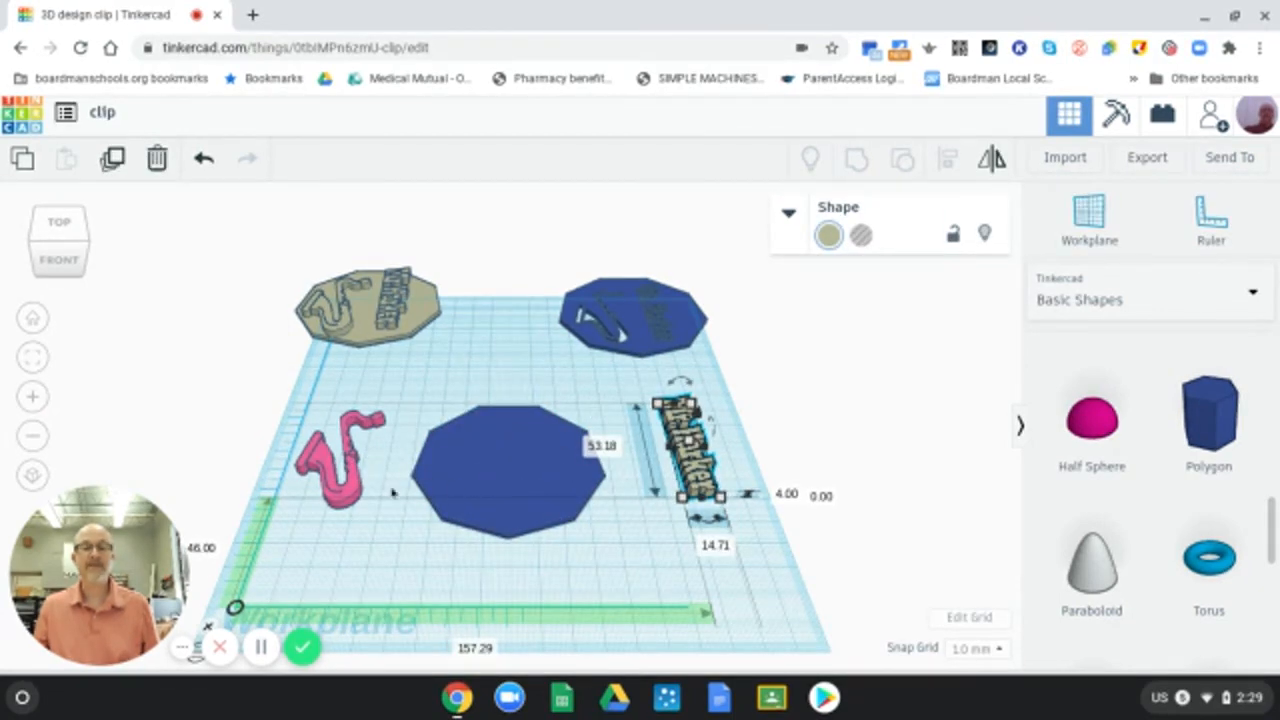
pyautogui.click(340, 497)
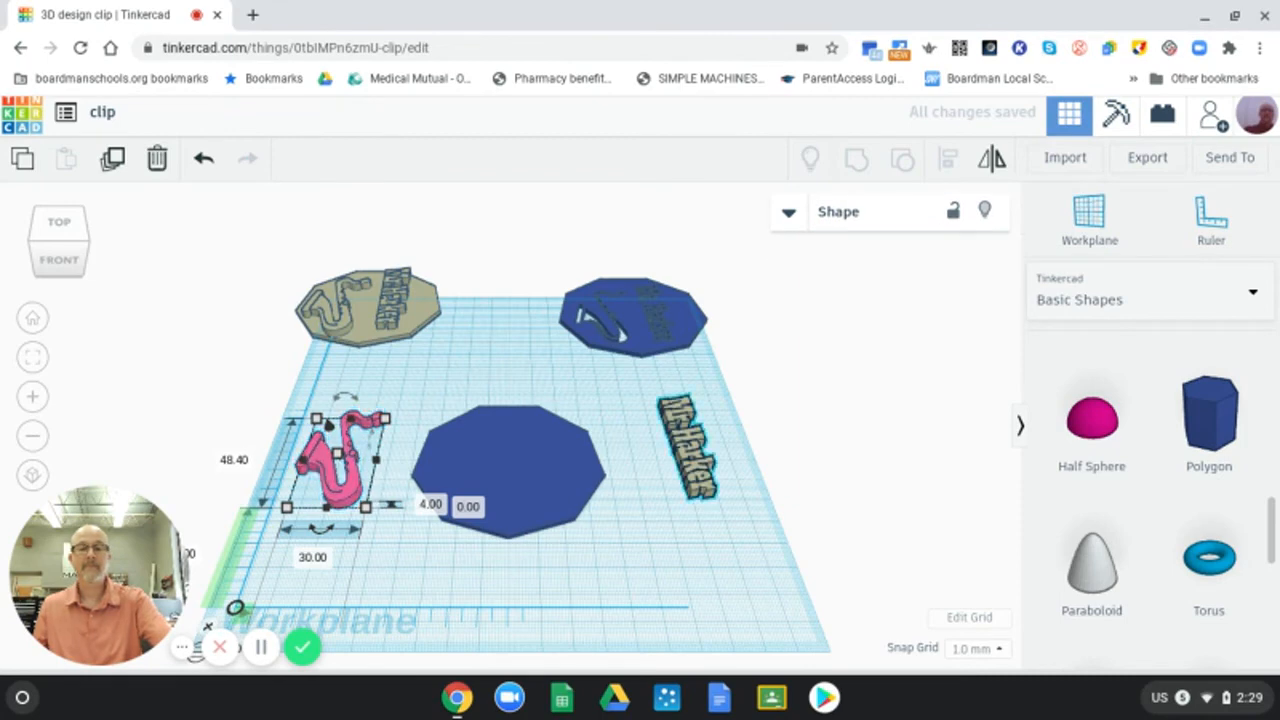
pyautogui.click(690, 445)
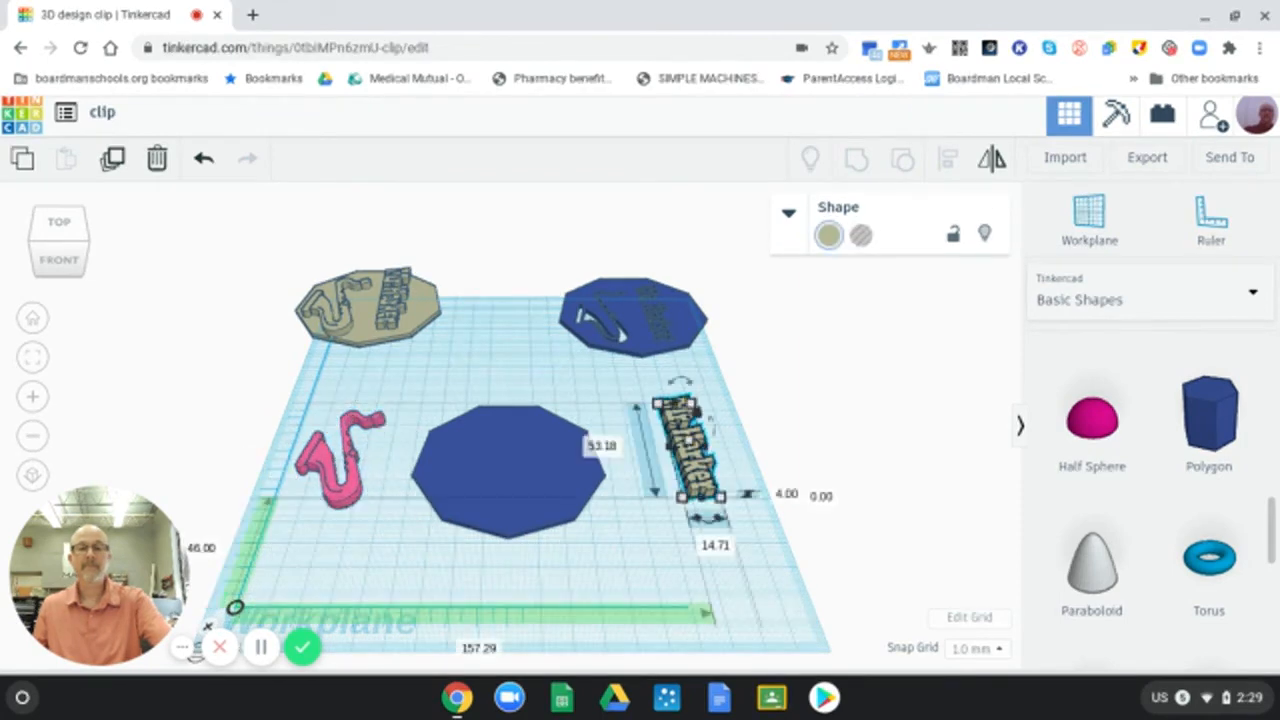
pyautogui.click(540, 477)
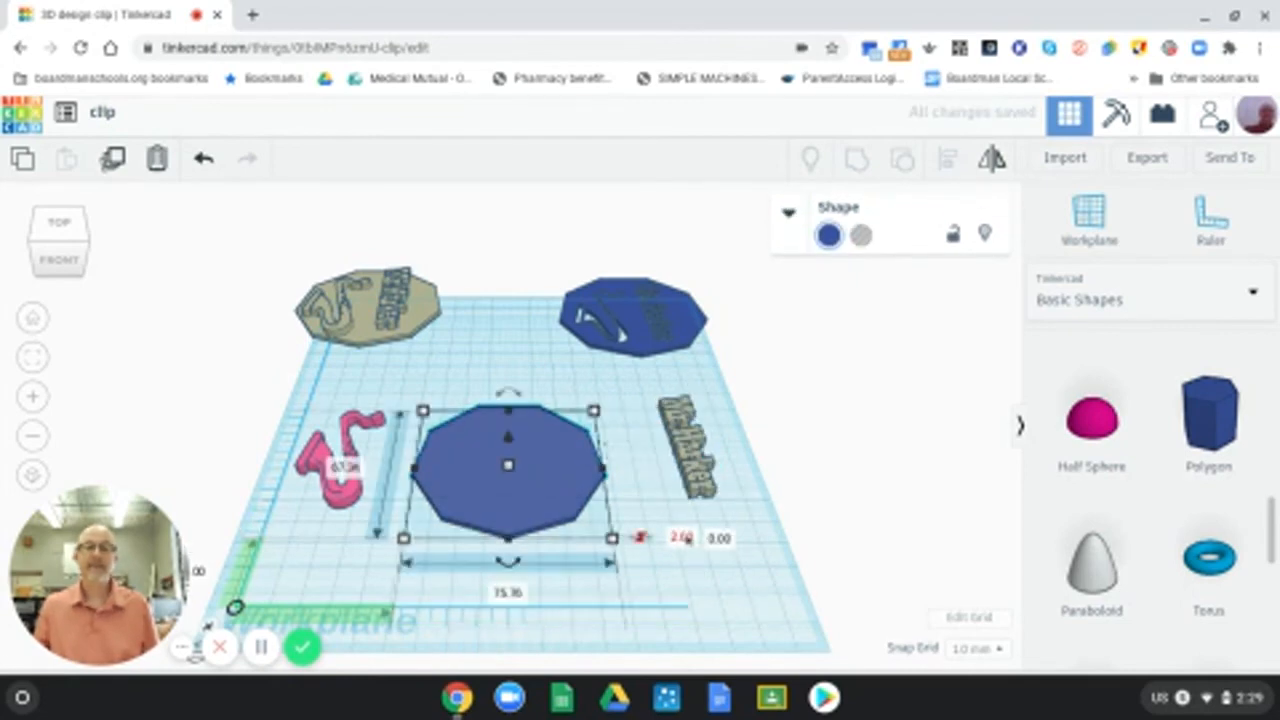
pyautogui.click(682, 538)
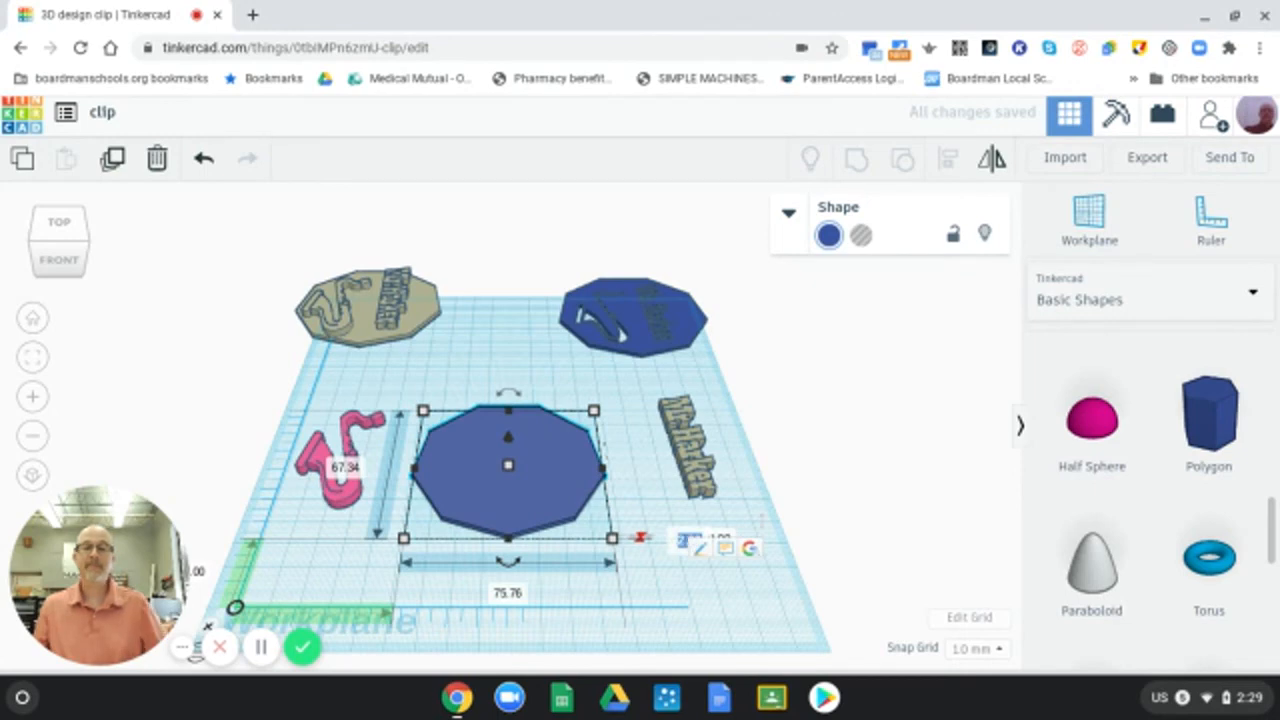
pyautogui.press('BackSpace')
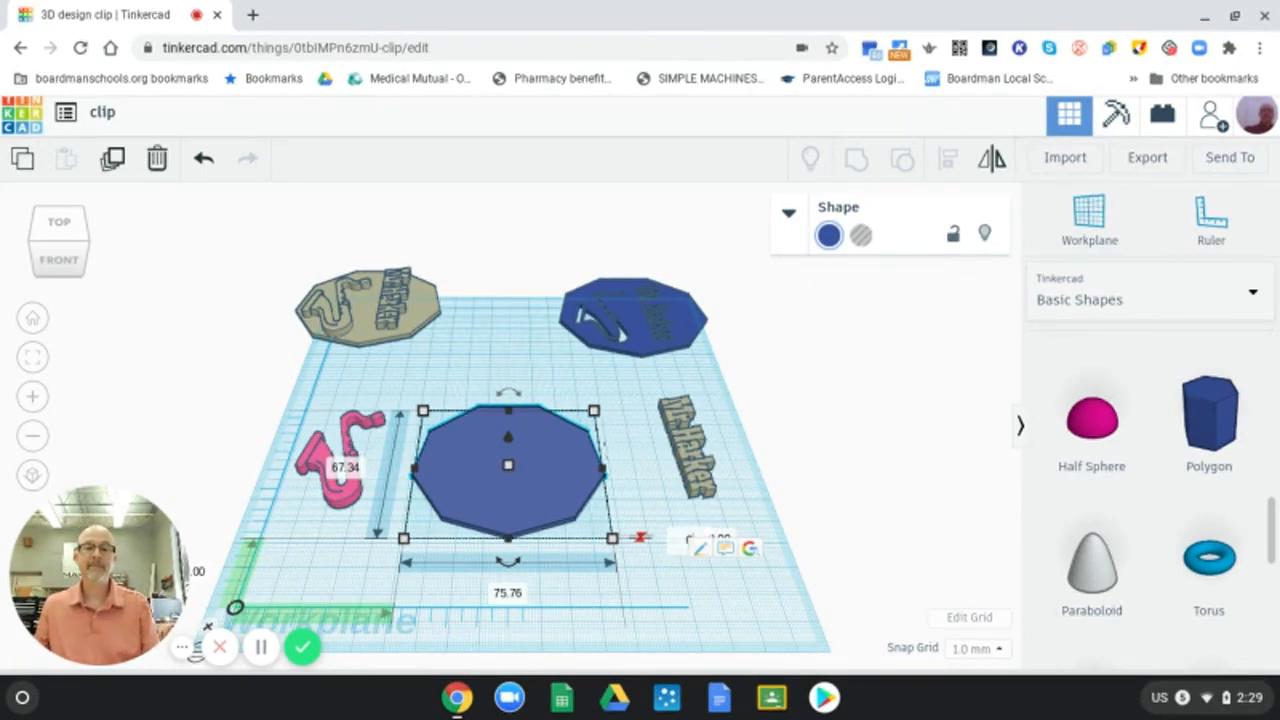
pyautogui.write('6')
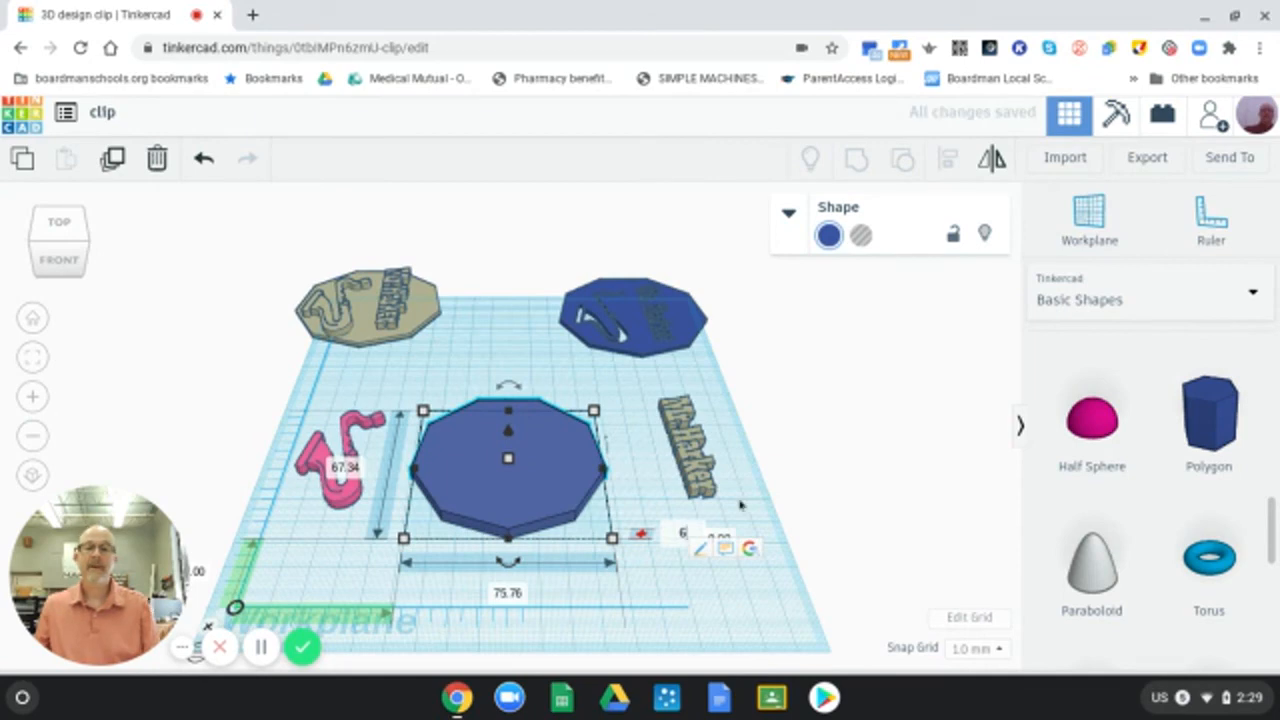
pyautogui.press('Return')
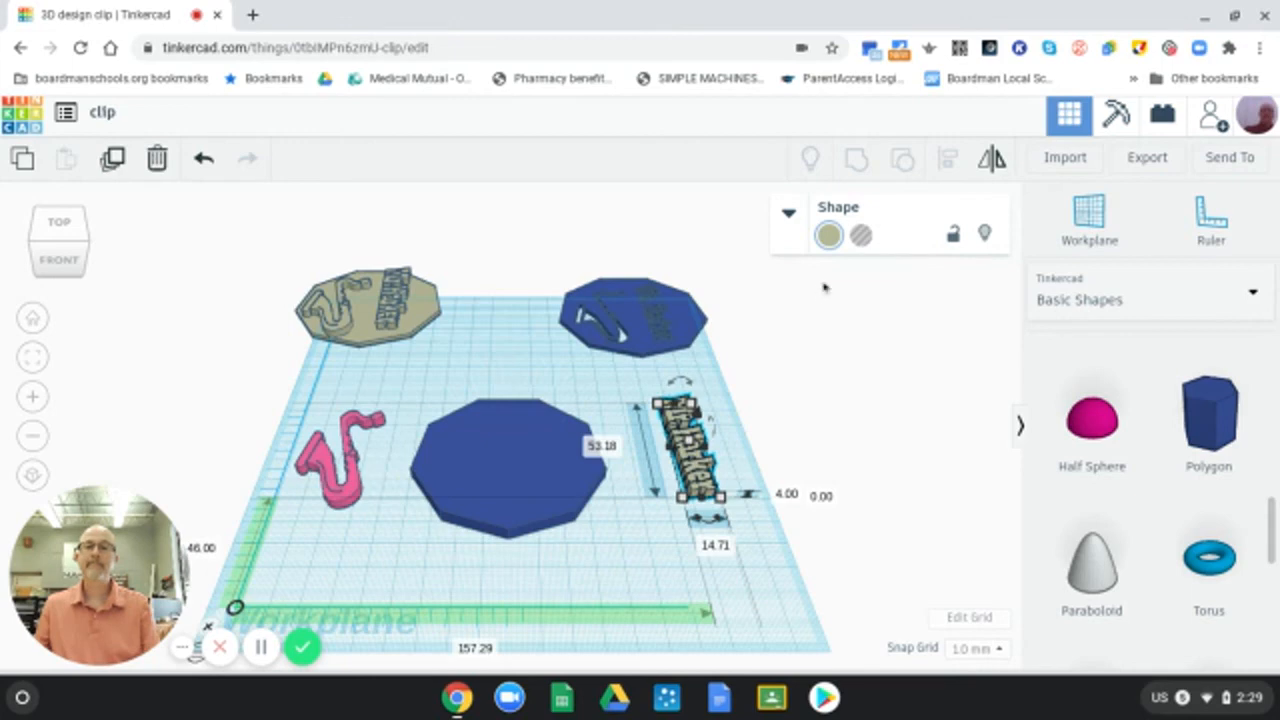
# Turn the name text and the saxophone into holes, stretching the text to 27 mm tall and the saxophone to 22 mm tall.
pyautogui.click(860, 236)
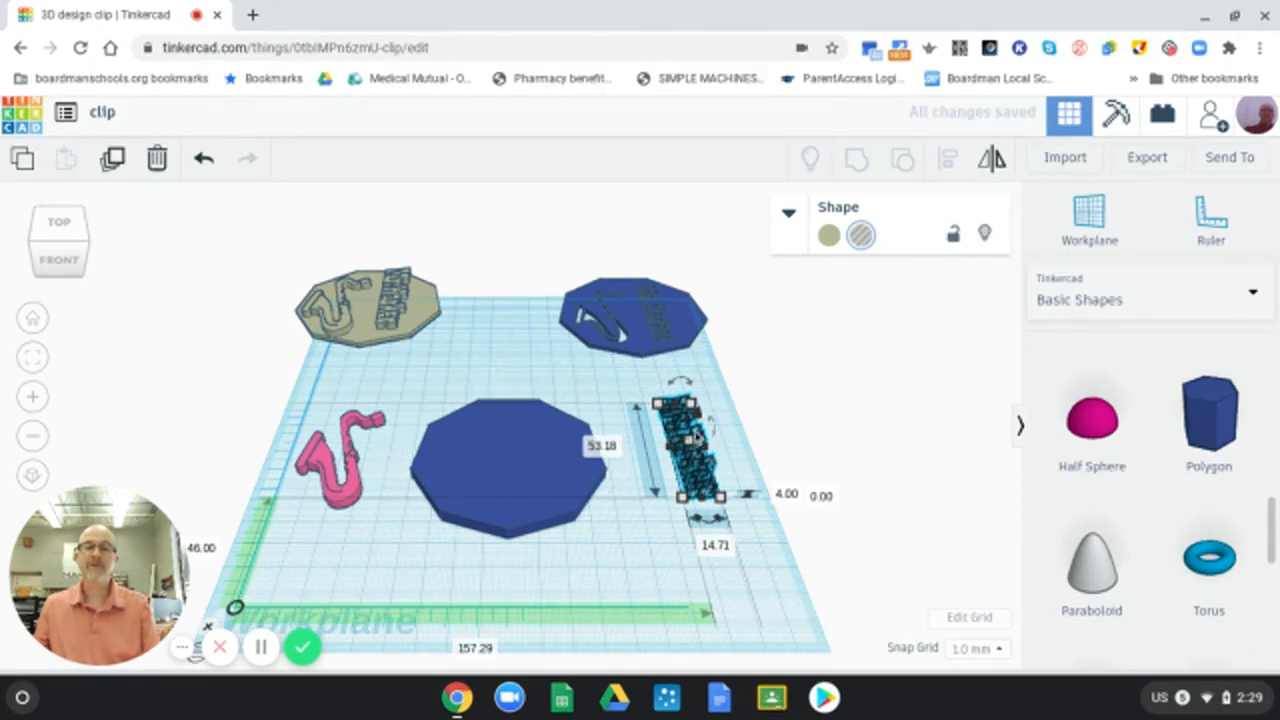
pyautogui.moveTo(690, 440); pyautogui.dragTo(712, 414)
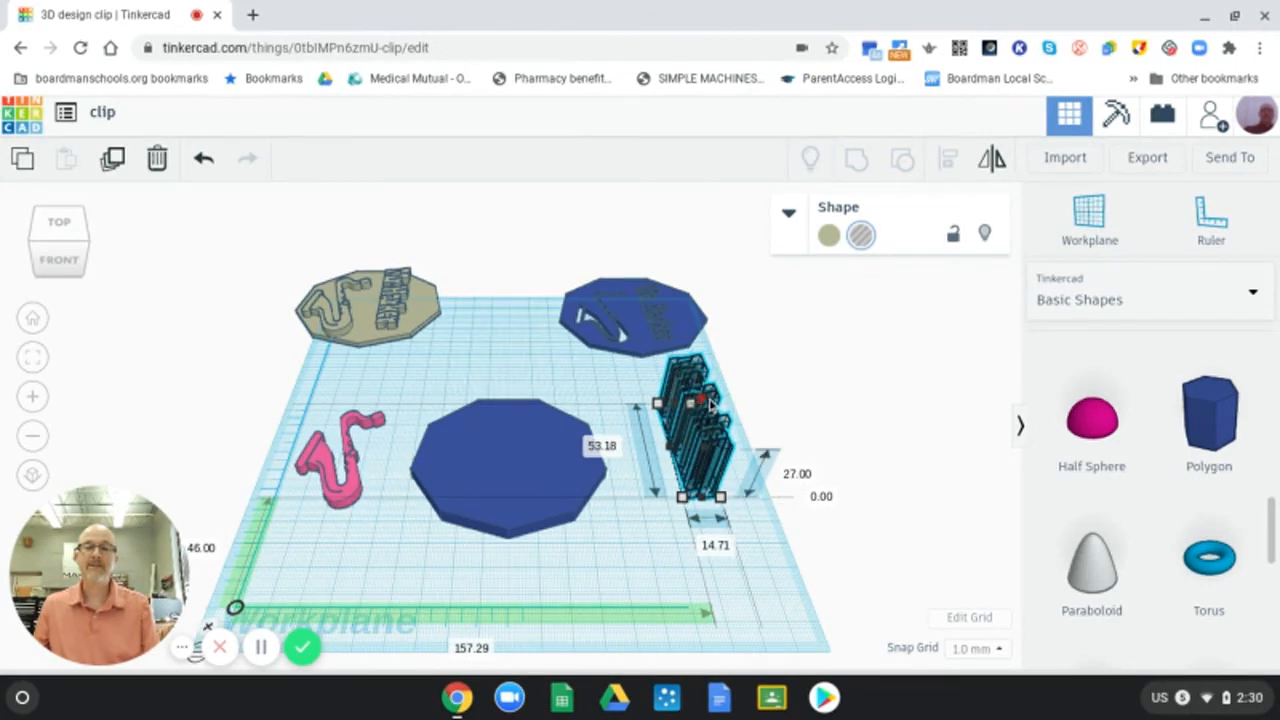
pyautogui.click(343, 491)
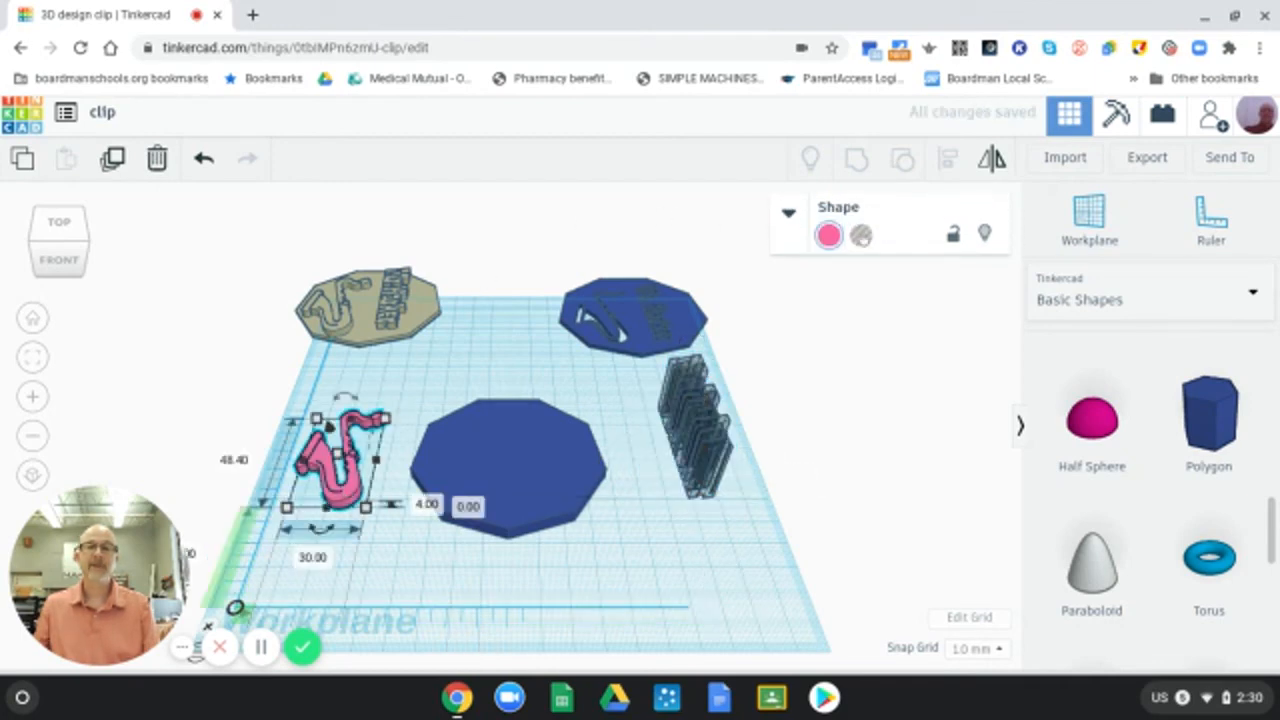
pyautogui.click(860, 235)
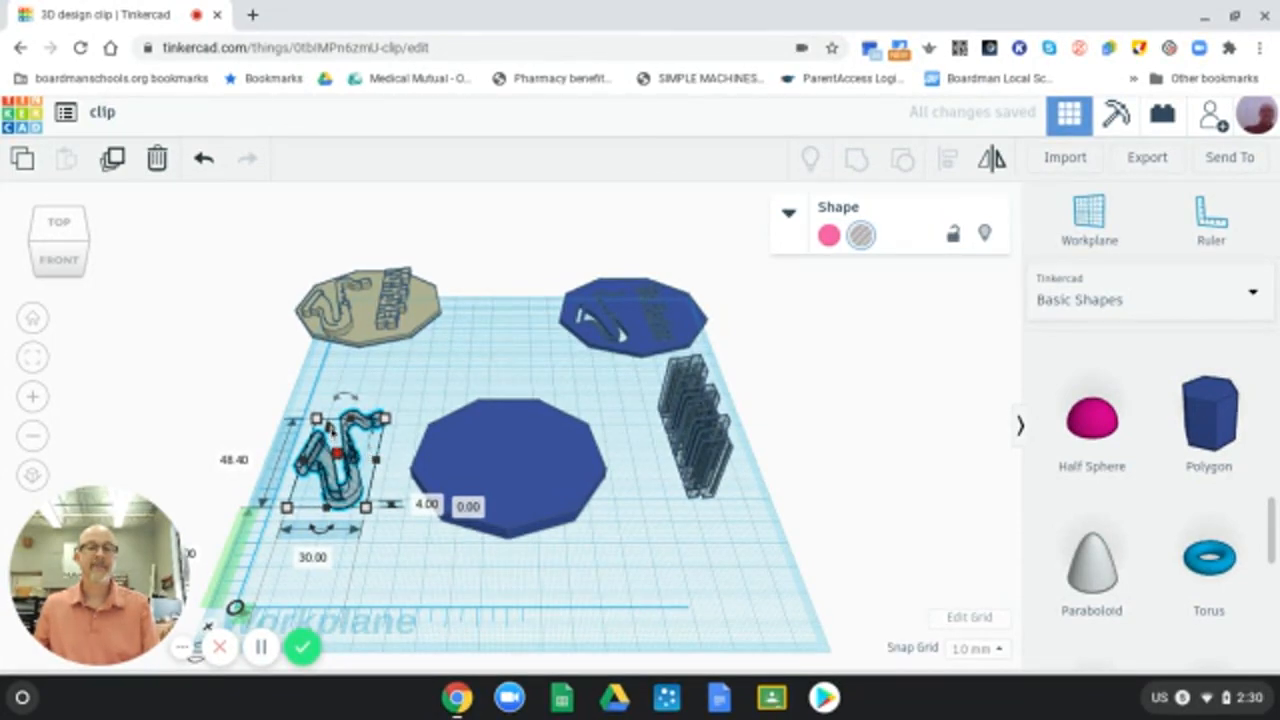
pyautogui.moveTo(330, 428); pyautogui.dragTo(317, 388)
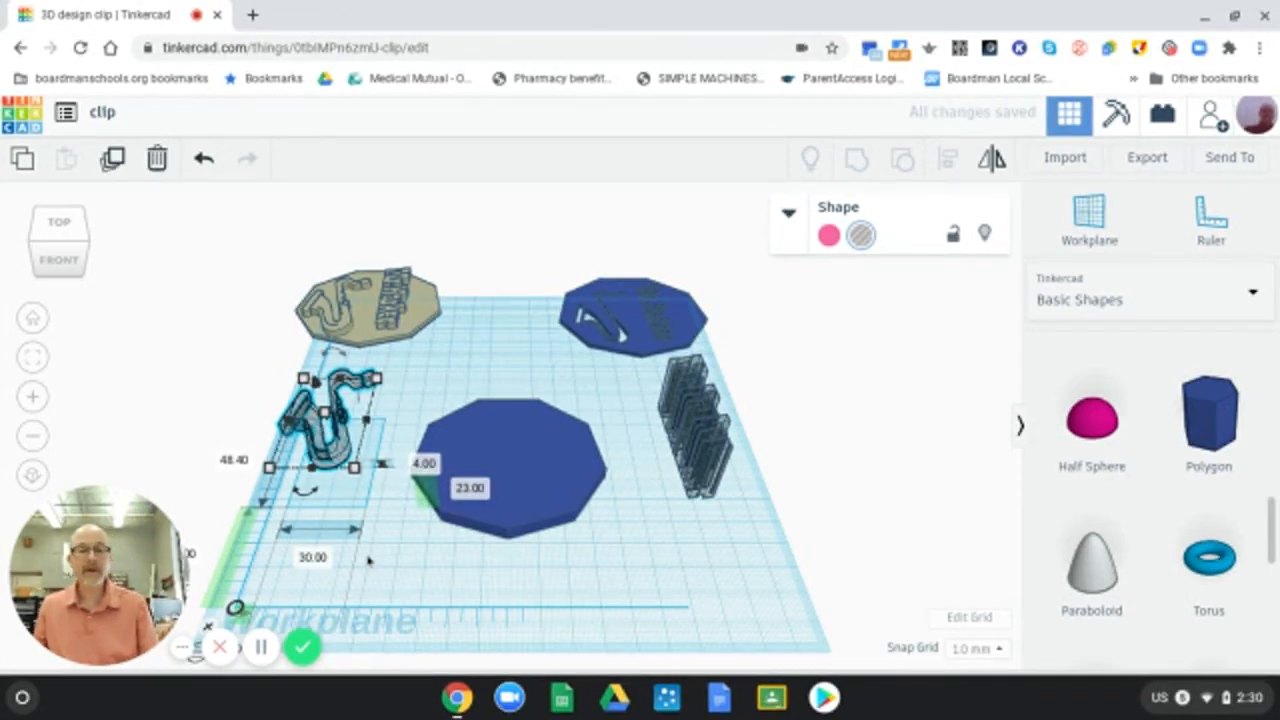
pyautogui.click(204, 160)
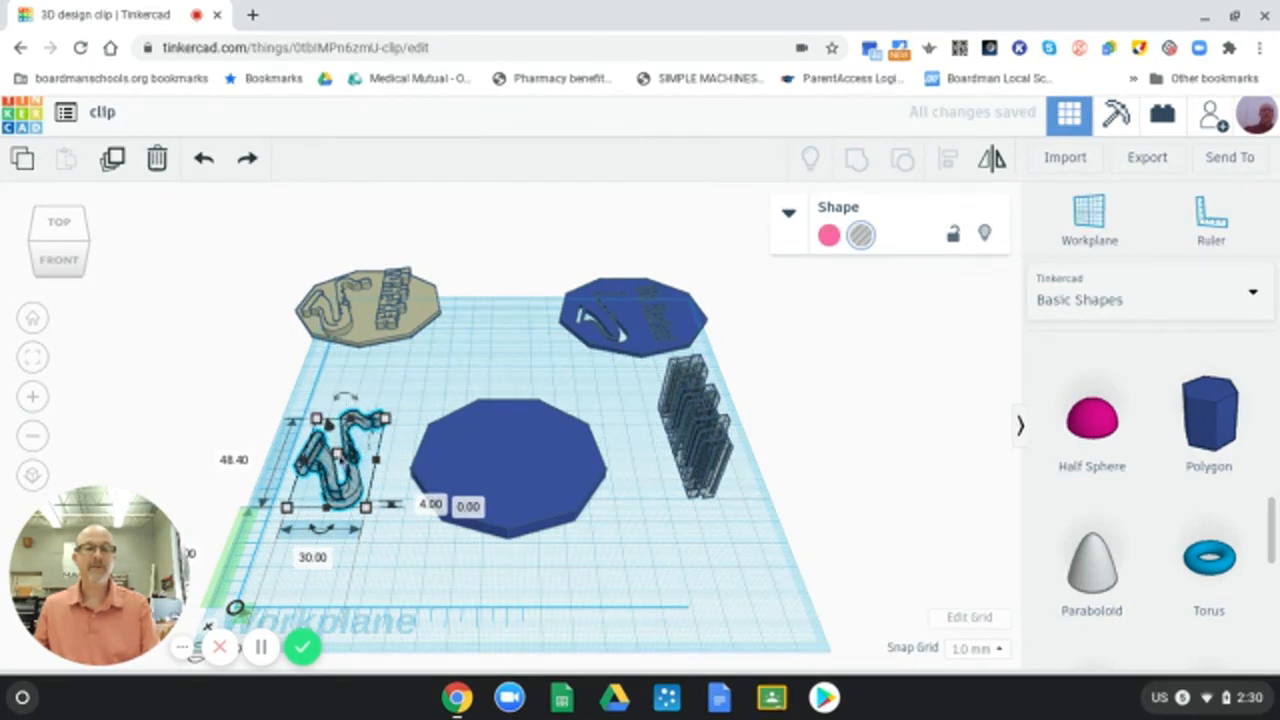
pyautogui.moveTo(343, 462); pyautogui.dragTo(345, 428)
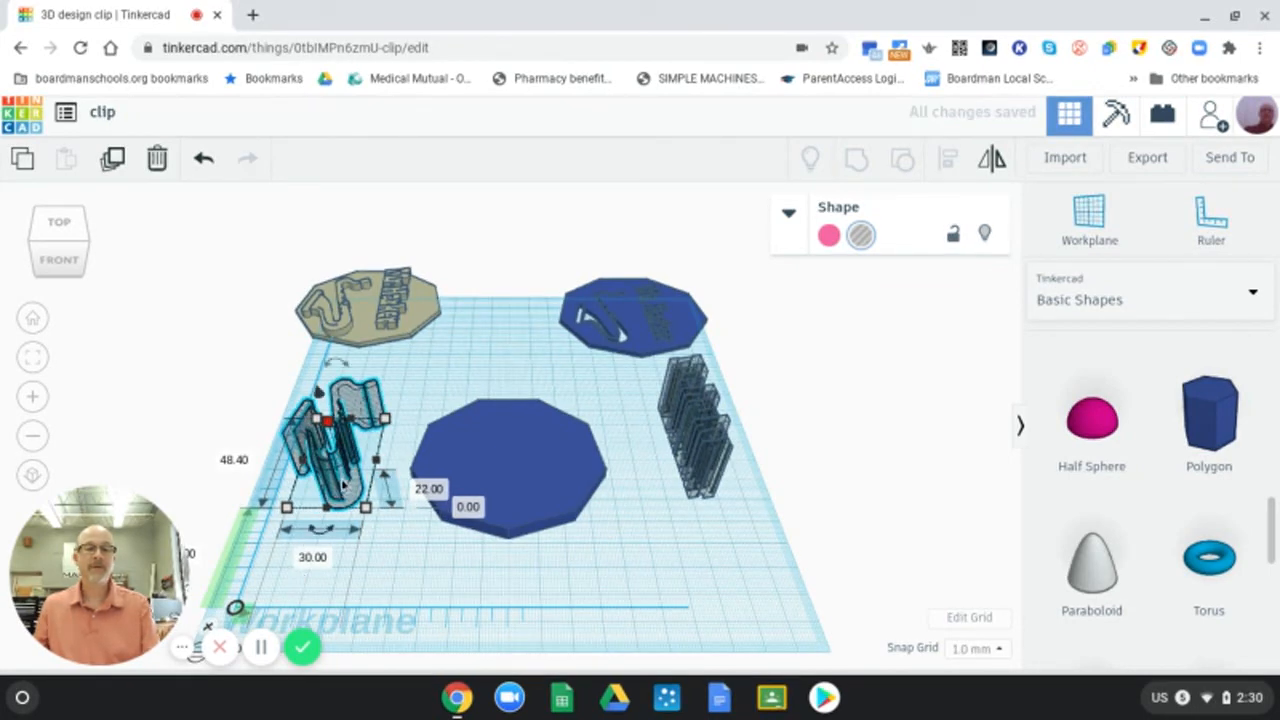
# Position the tall saxophone hole on the thick polygon's left half and the name text hole on its right half.
pyautogui.moveTo(343, 476); pyautogui.dragTo(494, 487)
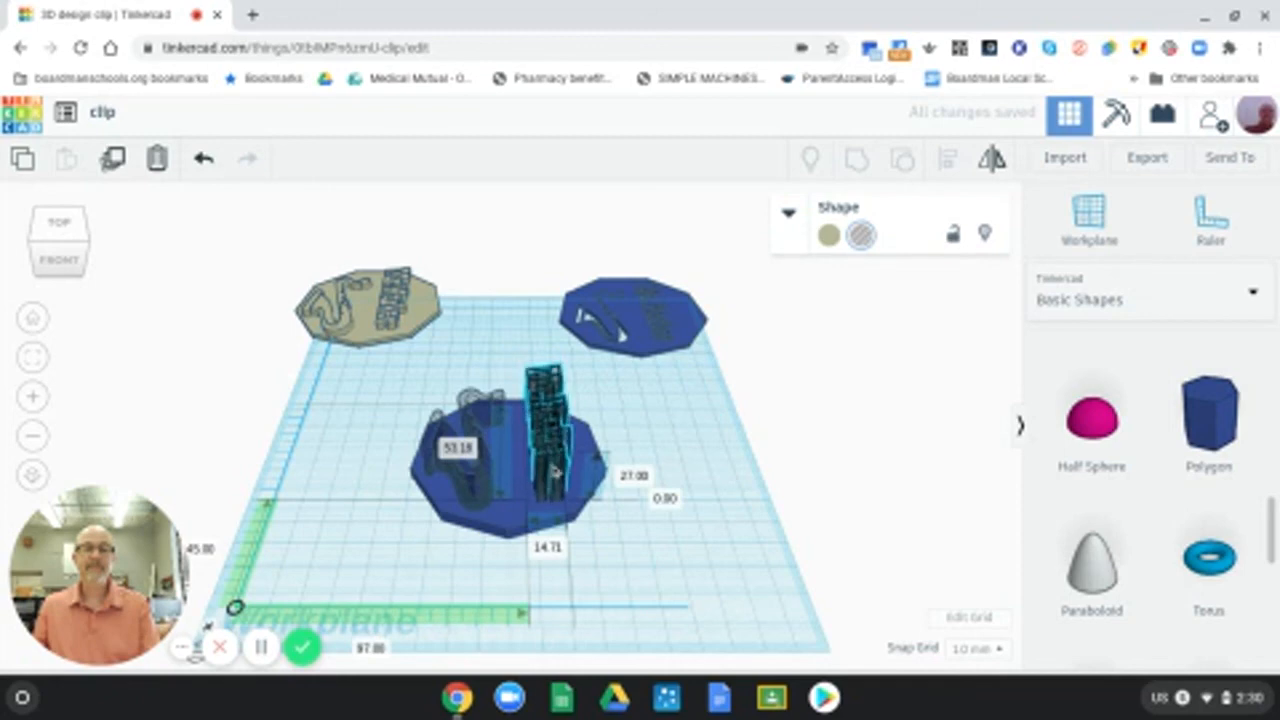
pyautogui.moveTo(555, 470); pyautogui.dragTo(568, 476)
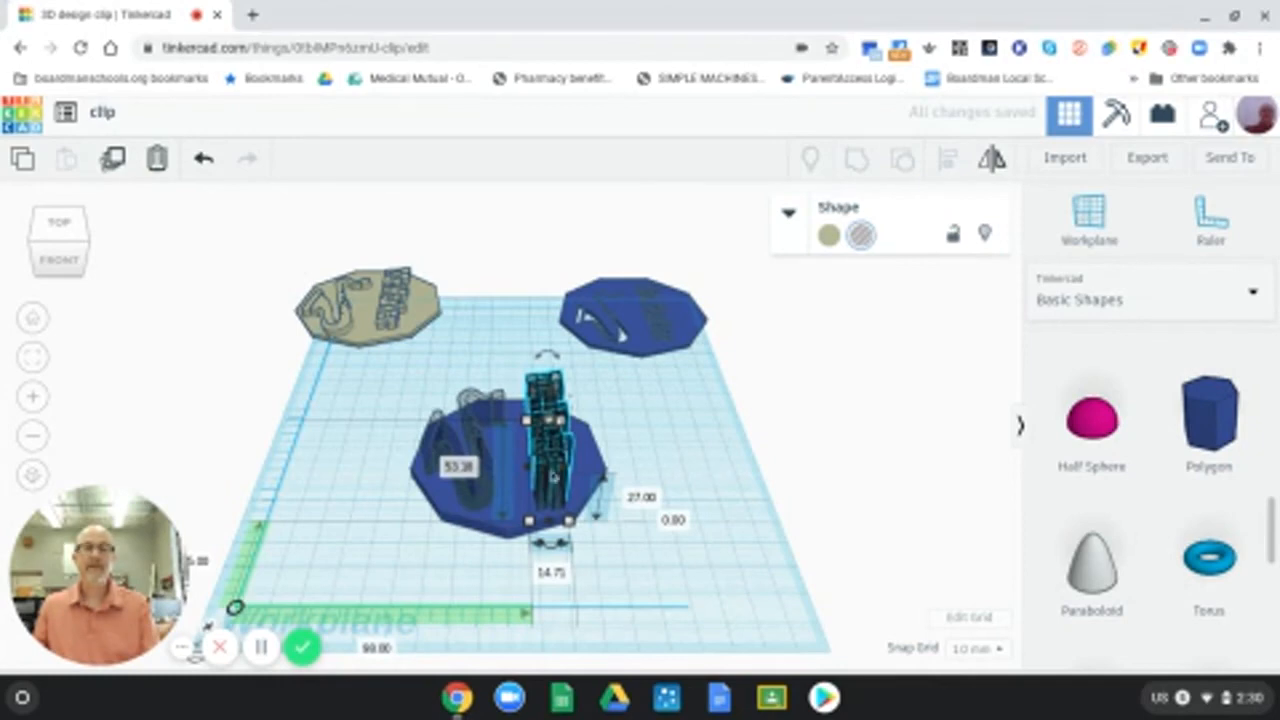
# Raise the name text hole 2 mm above the workplane.
pyautogui.click(671, 522)
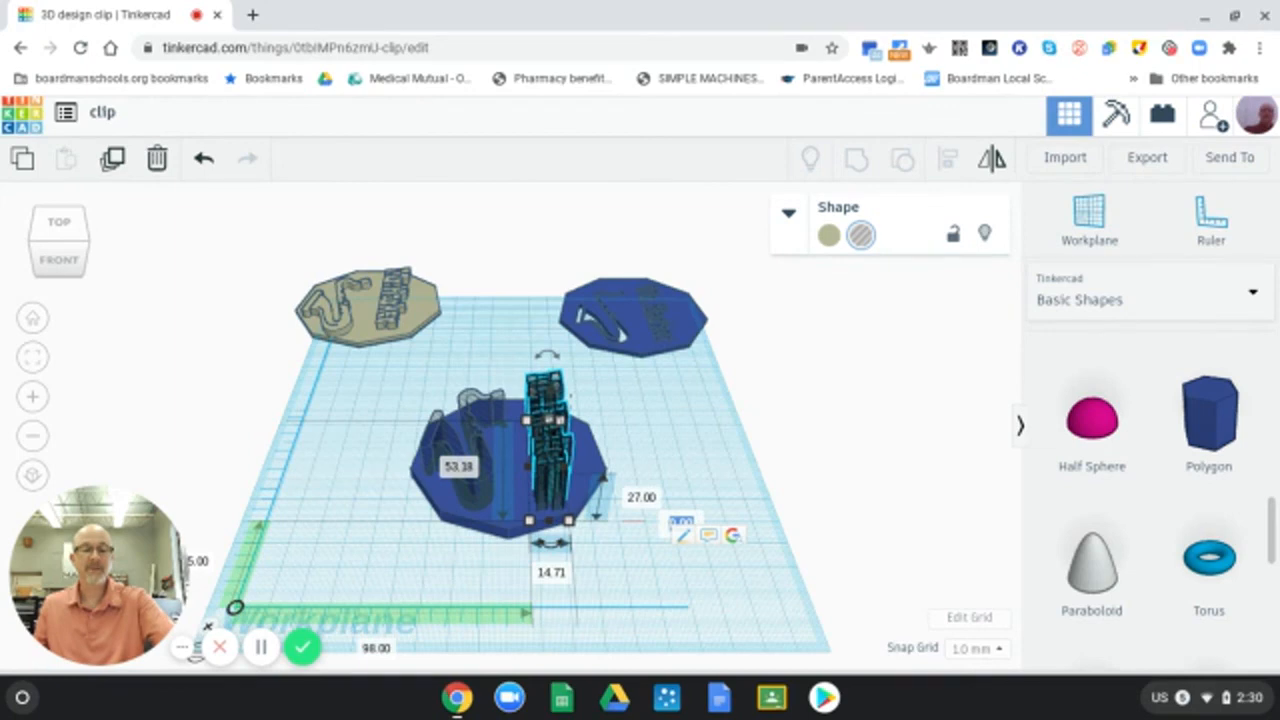
pyautogui.write('2')
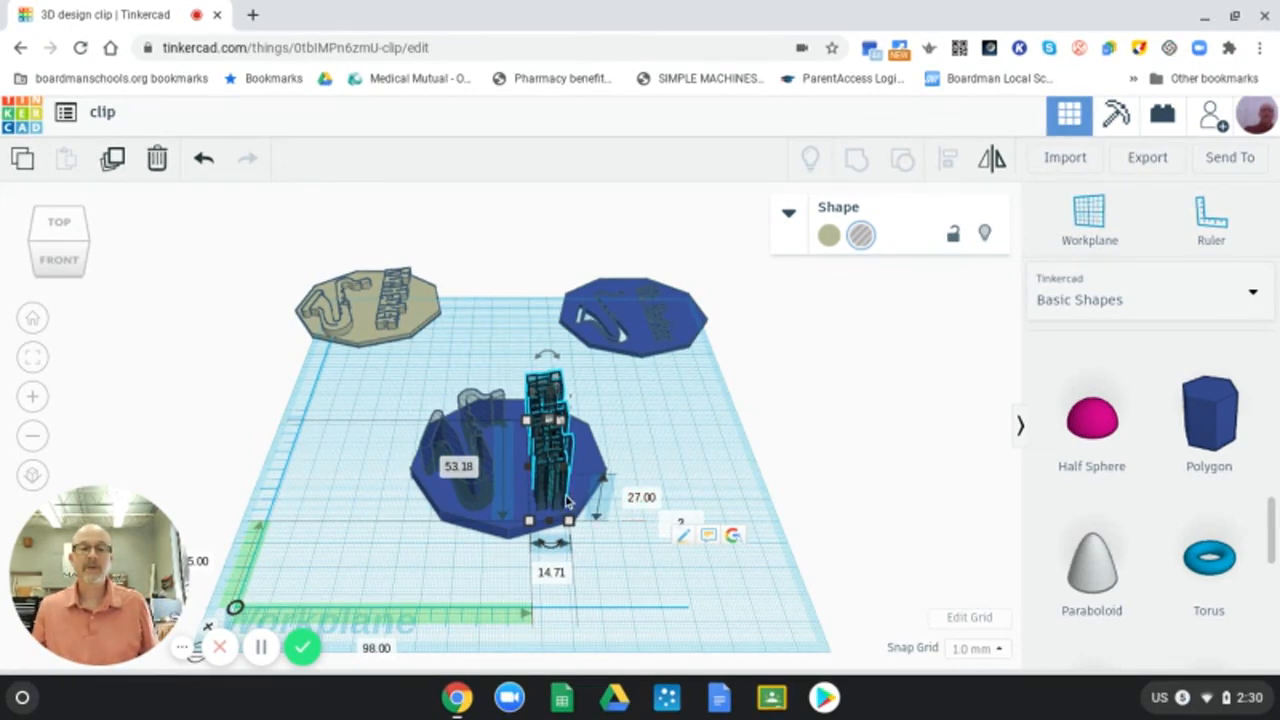
pyautogui.press('Return')
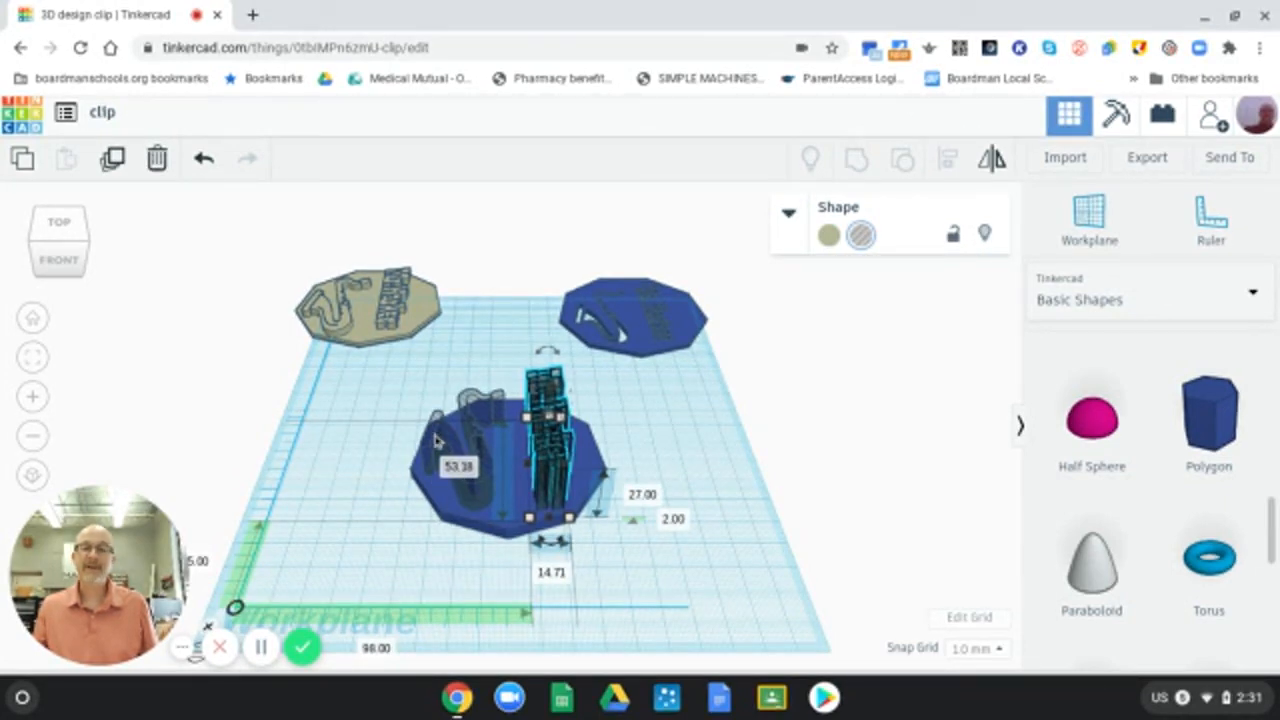
# Raise the saxophone hole on the polygon's left half 2 mm above the workplane.
pyautogui.click(436, 441)
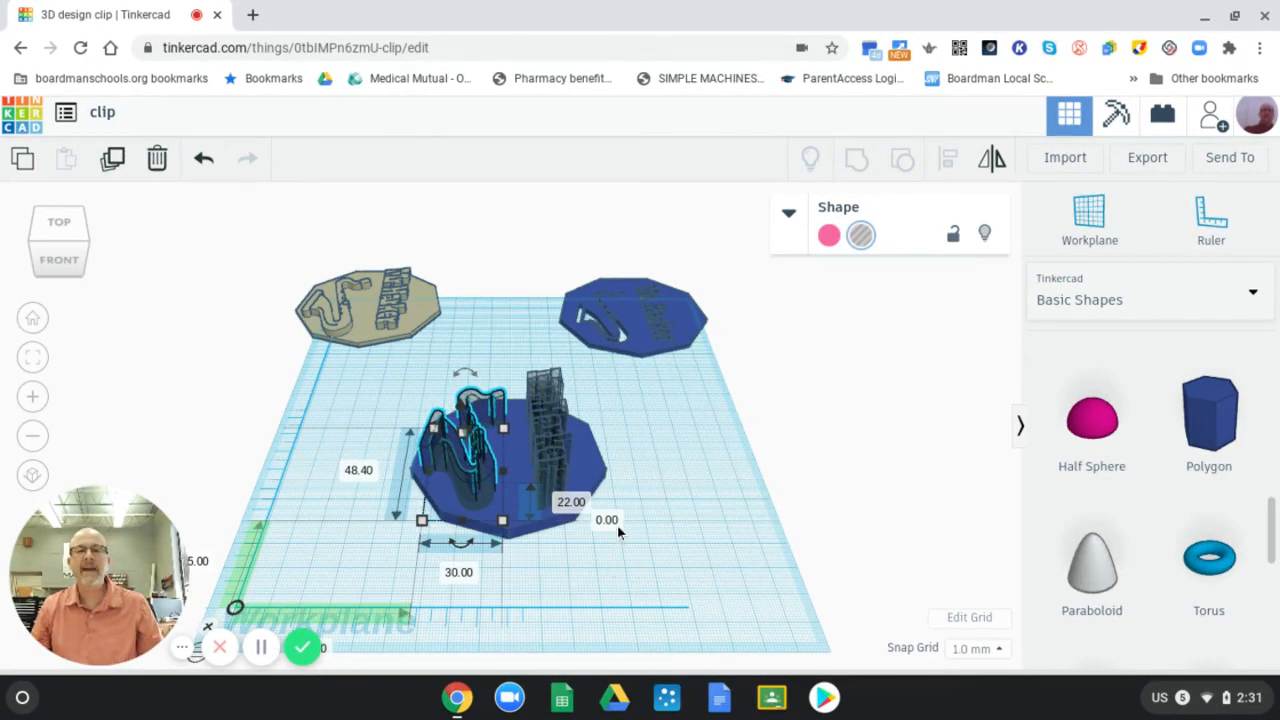
pyautogui.click(261, 650)
pyautogui.click(261, 650)
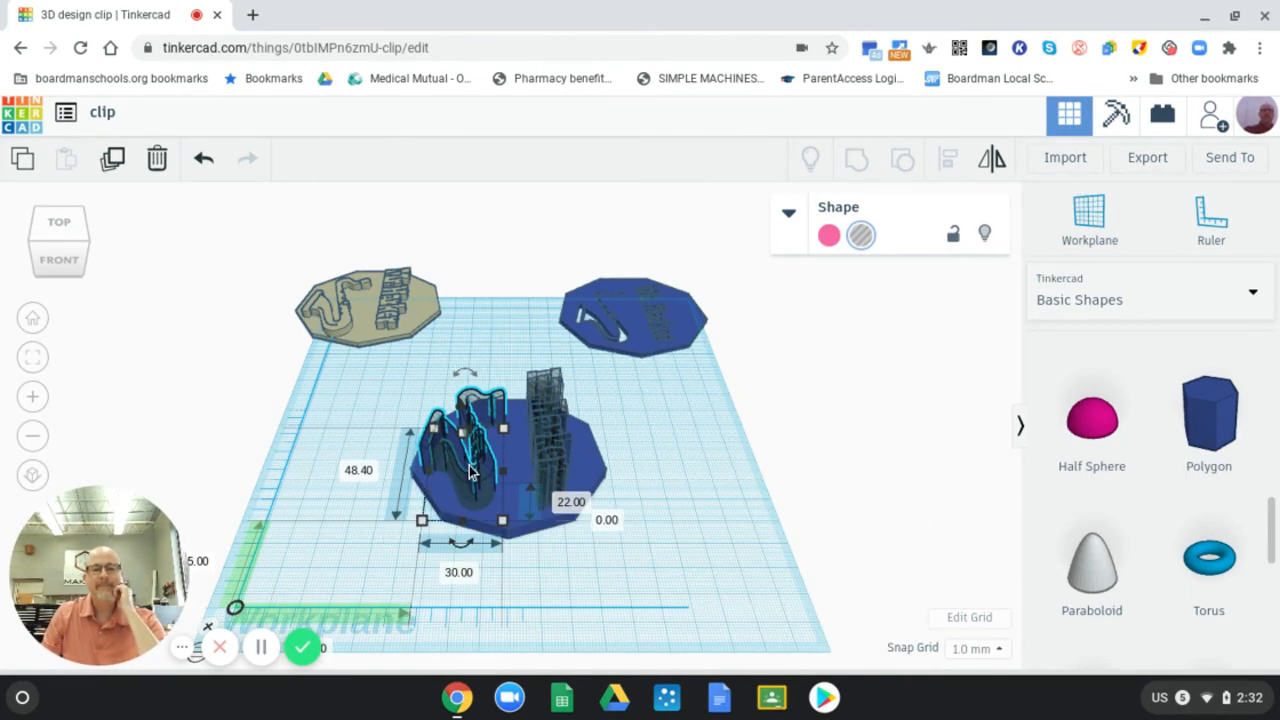
pyautogui.click(612, 521)
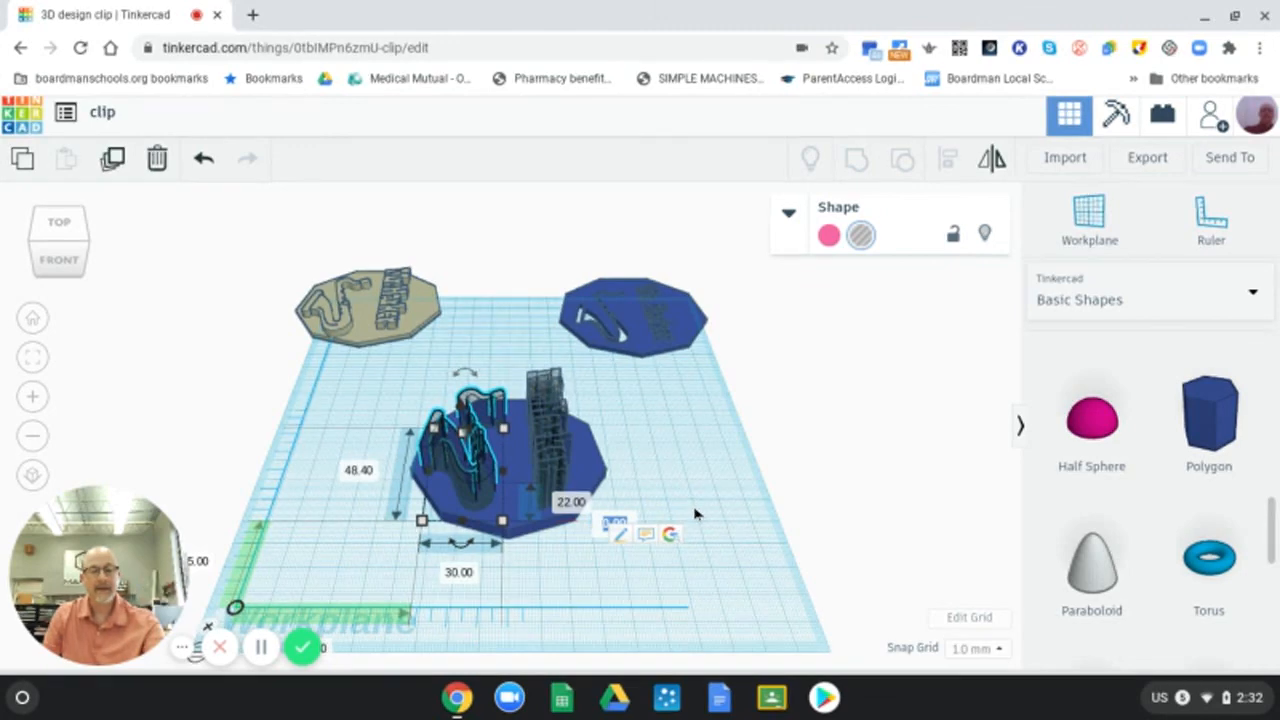
pyautogui.write('-')
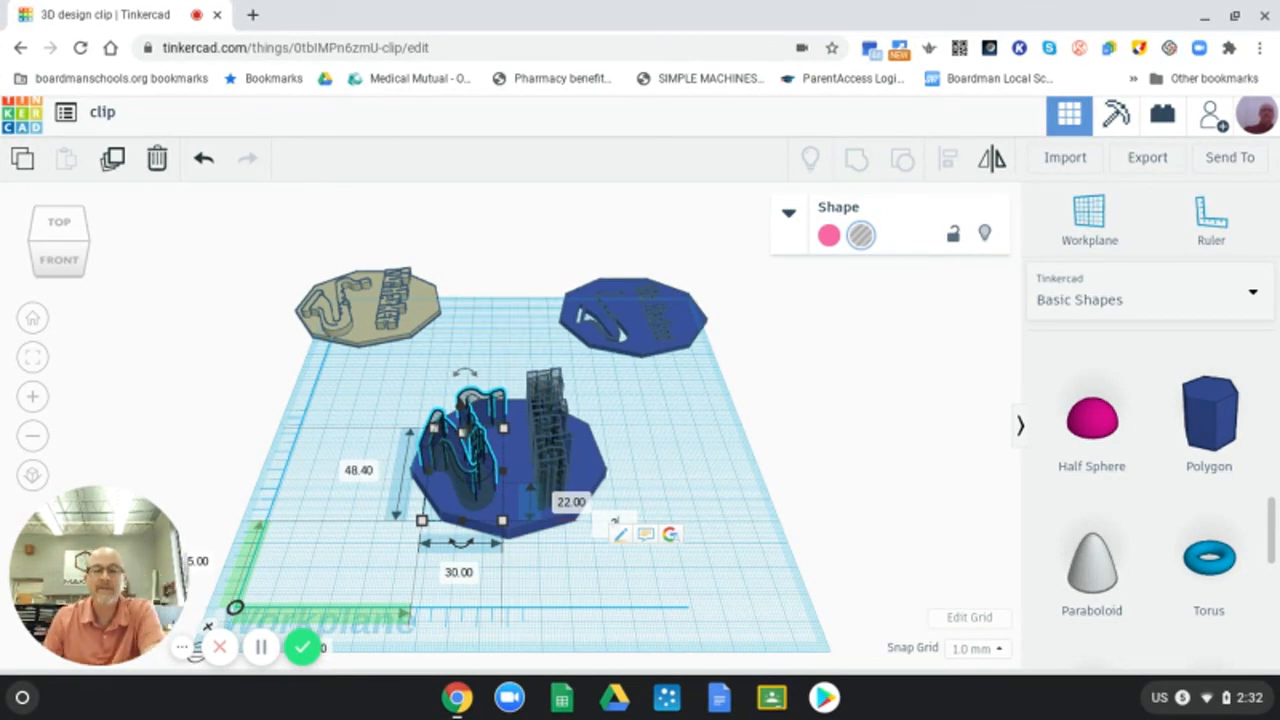
pyautogui.write('2')
pyautogui.press('Return')
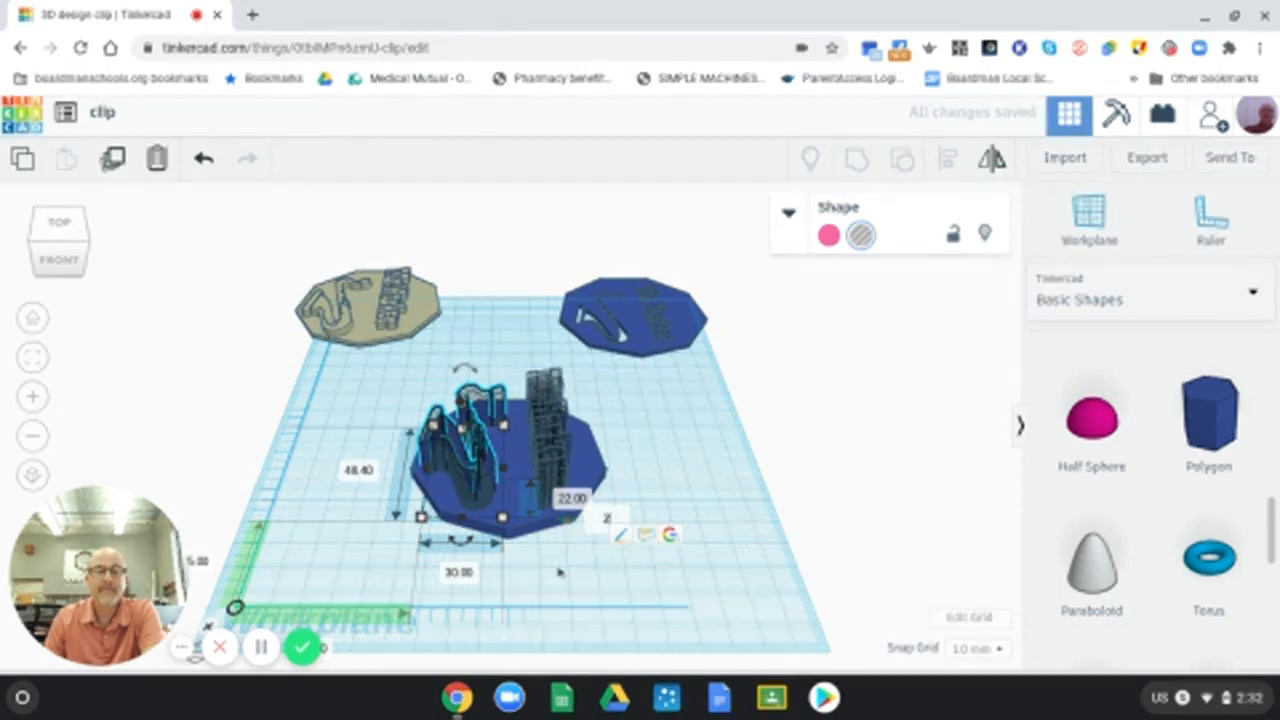
# Group the thick blue polygon with the saxophone and name text holes to engrave both into the base, and inspect the recesses.
pyautogui.moveTo(570, 460); pyautogui.dragTo(553, 547, button='right')
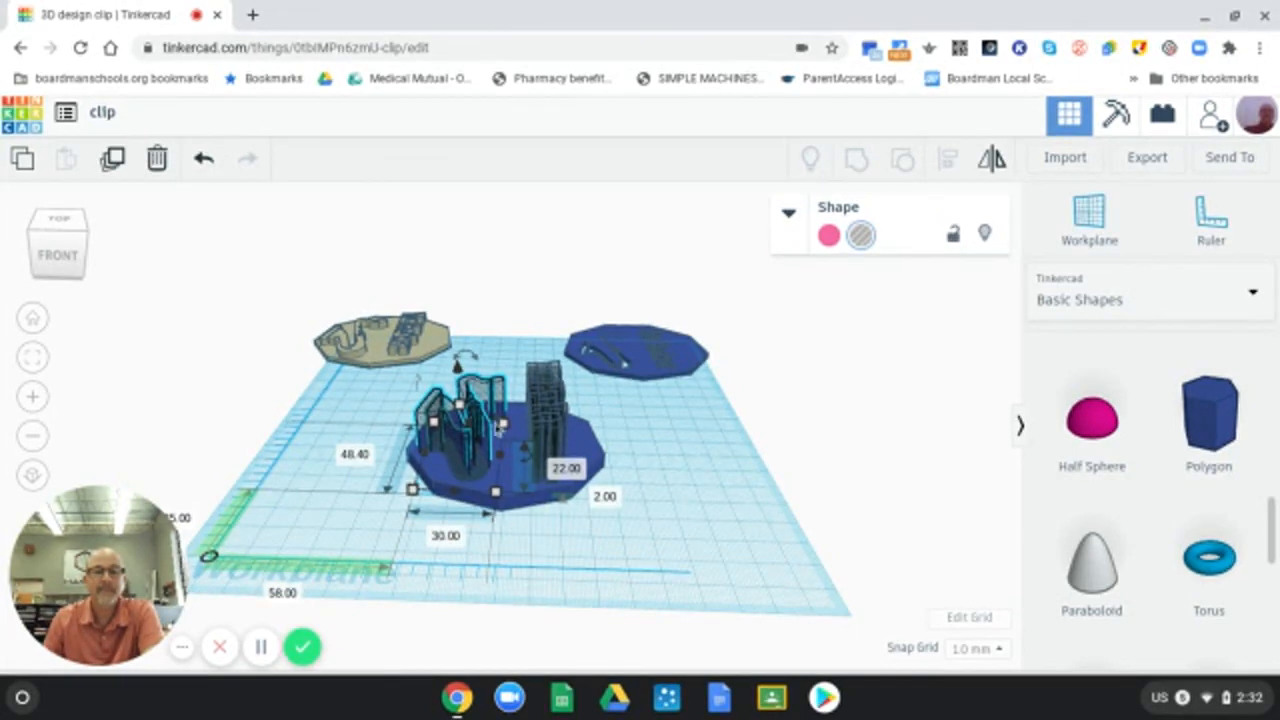
pyautogui.moveTo(388, 380); pyautogui.dragTo(596, 560)
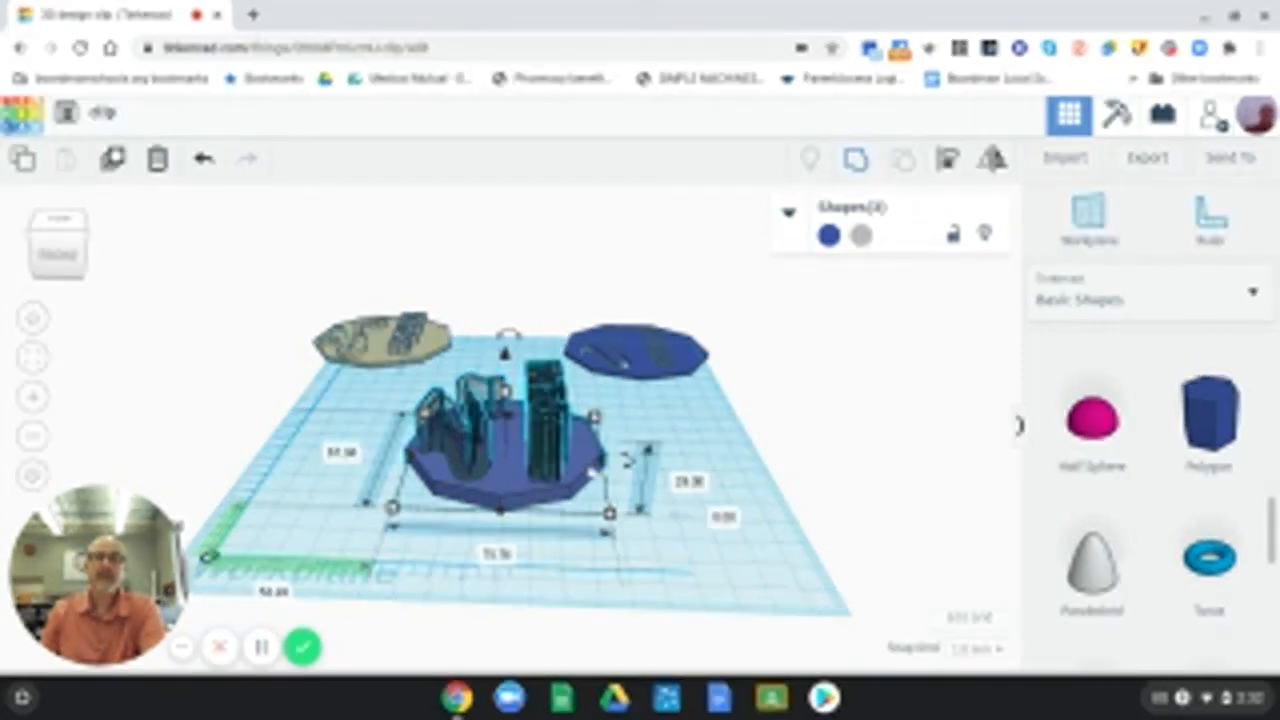
pyautogui.click(580, 523)
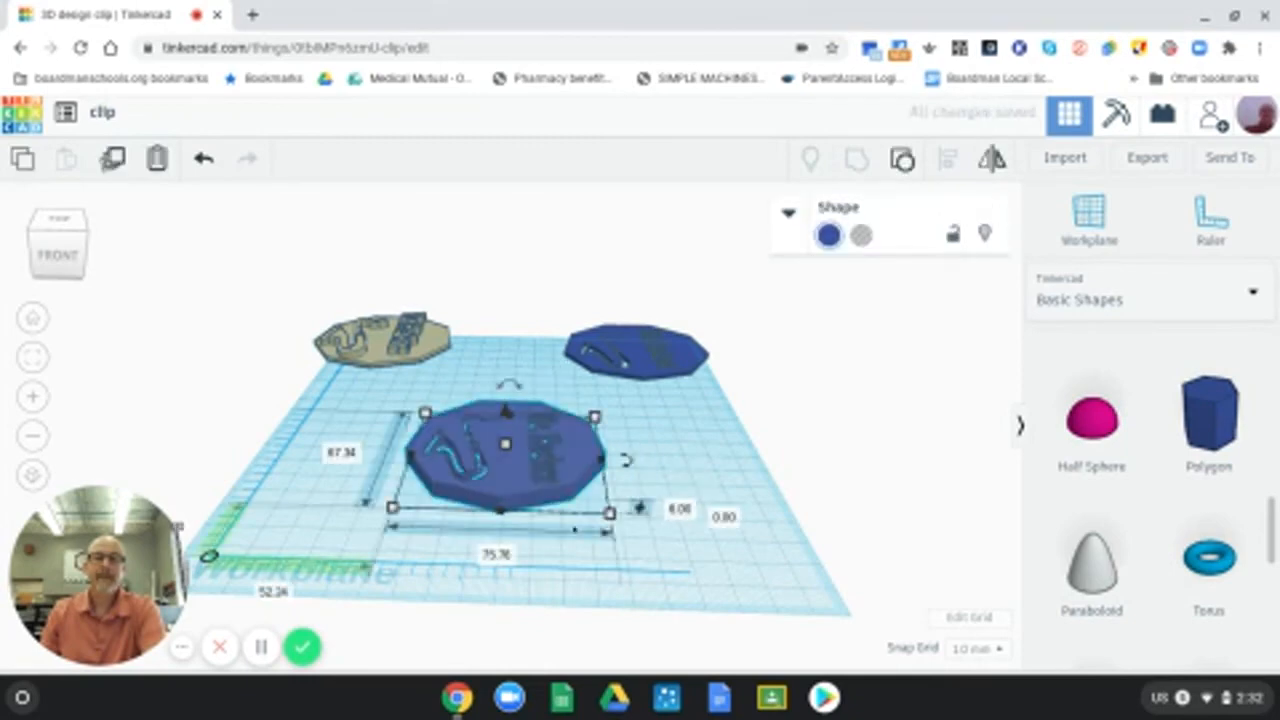
pyautogui.moveTo(575, 529)
pyautogui.mouseDown(button='right')
pyautogui.moveTo(580, 575)
pyautogui.moveTo(570, 530)
pyautogui.mouseUp(button='right')
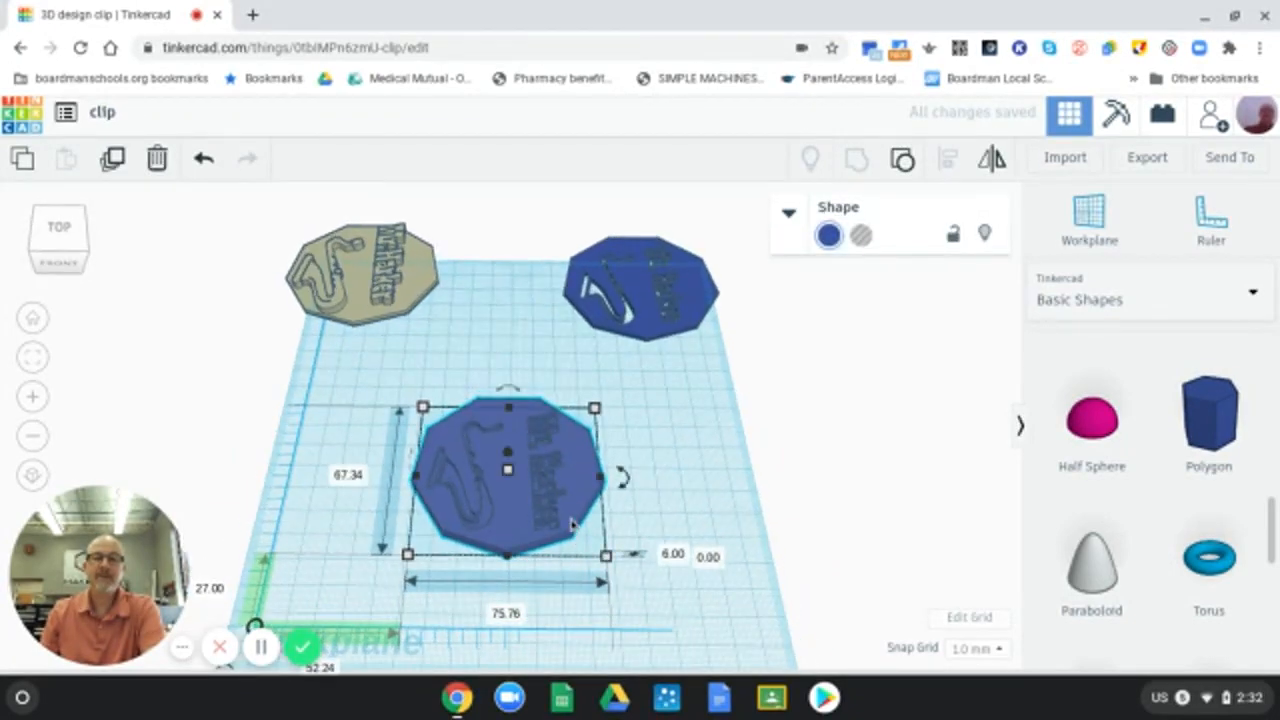
pyautogui.scroll(5, 566, 523)
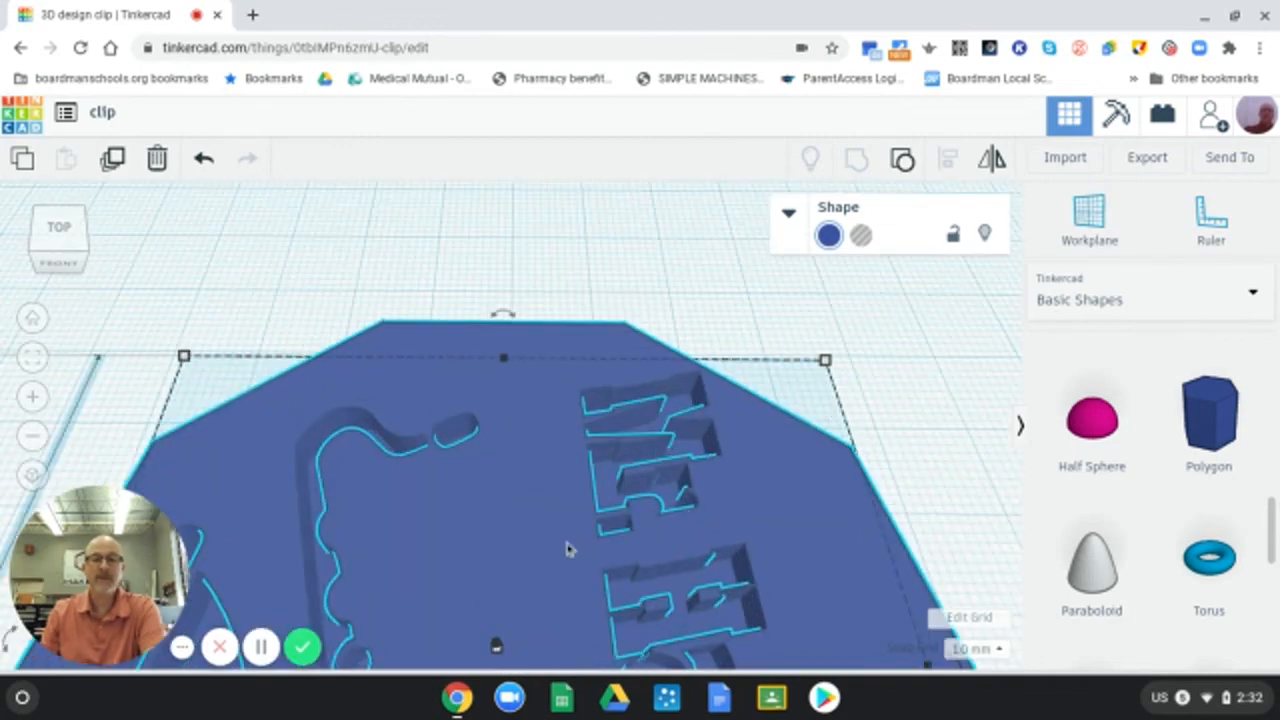
pyautogui.moveTo(566, 549); pyautogui.dragTo(855, 576, button='right')
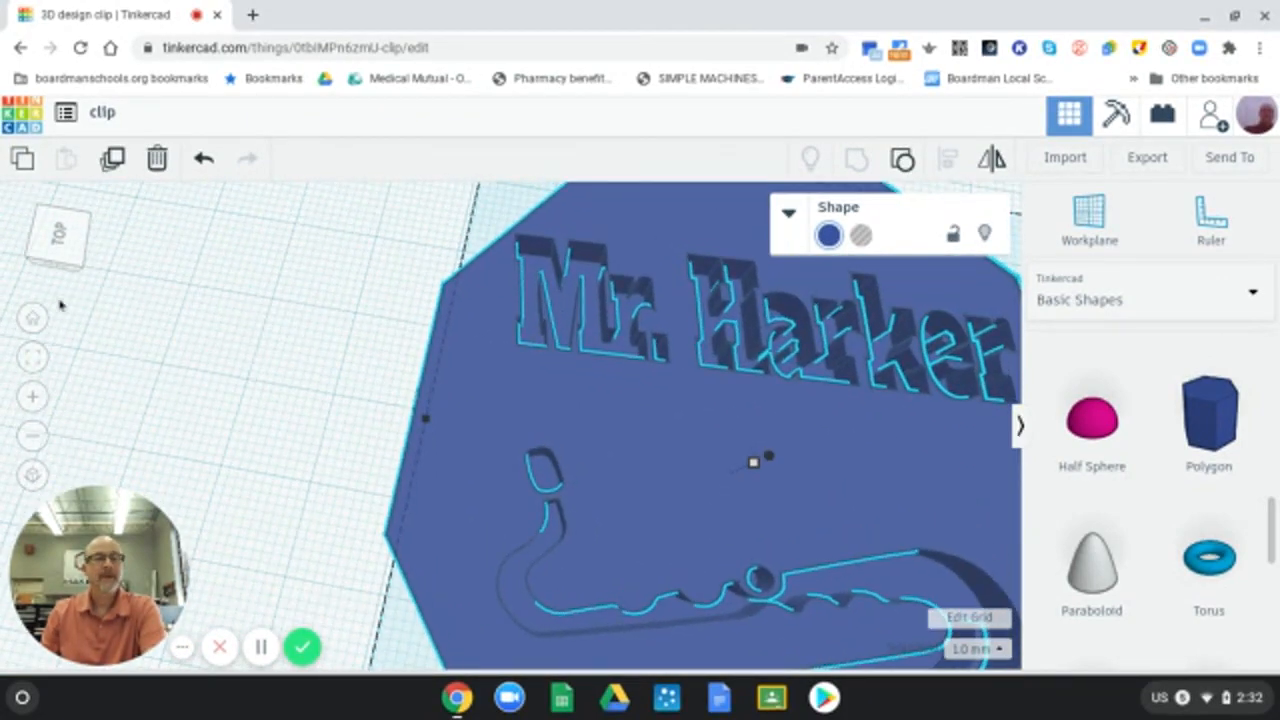
pyautogui.click(32, 317)
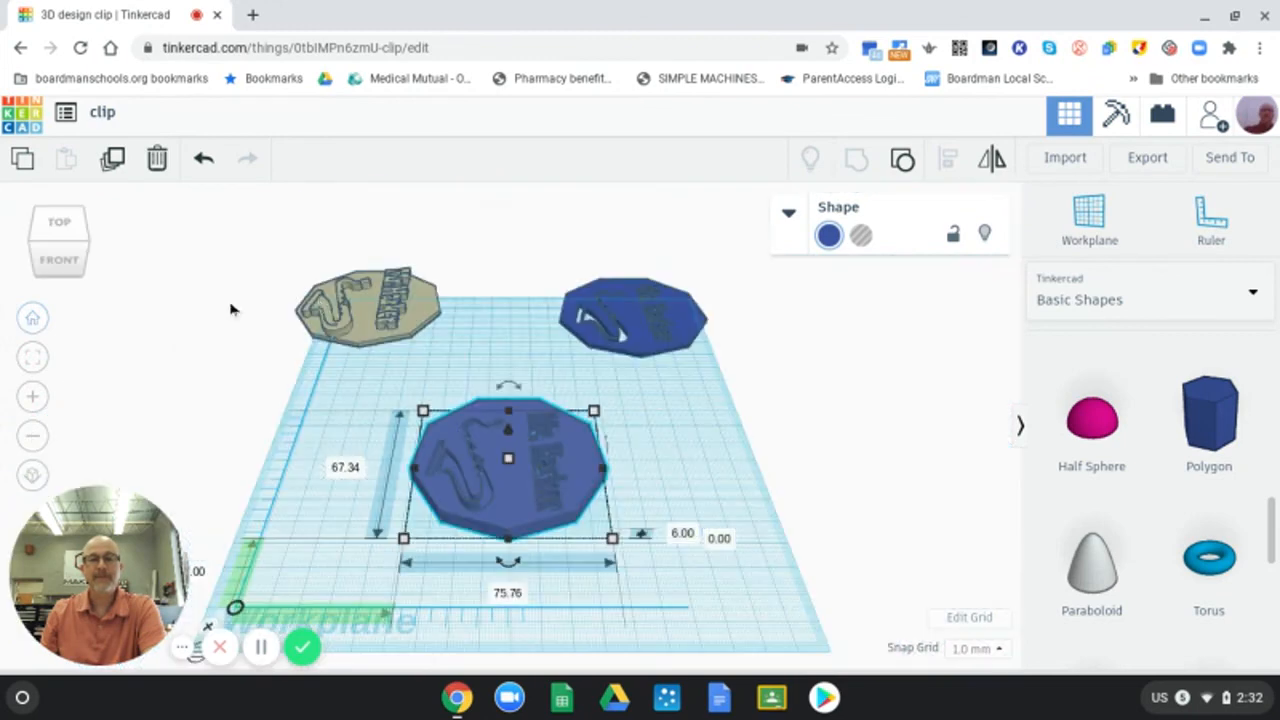